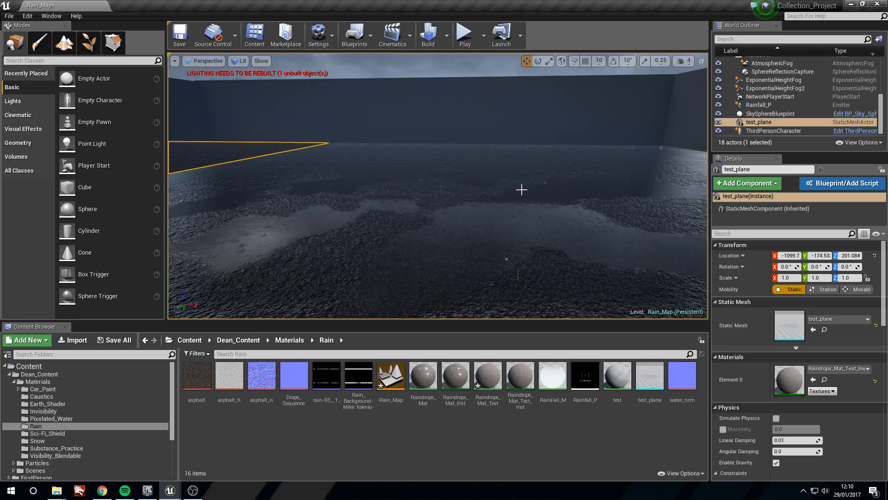
# Step: Frame test_plane, enter mesh Paint mode and reduce the brush radius to about 178.8
pyautogui.press('f')
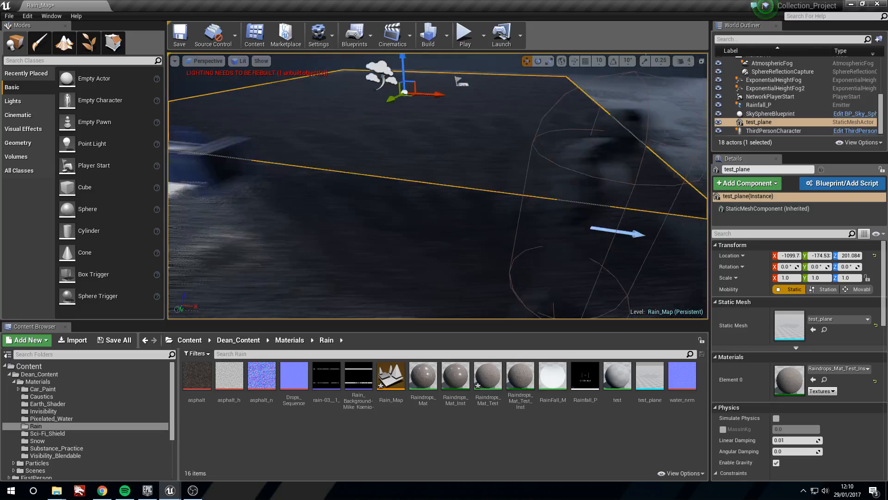
pyautogui.moveTo(256, 202); pyautogui.dragTo(291, 245, button='right')
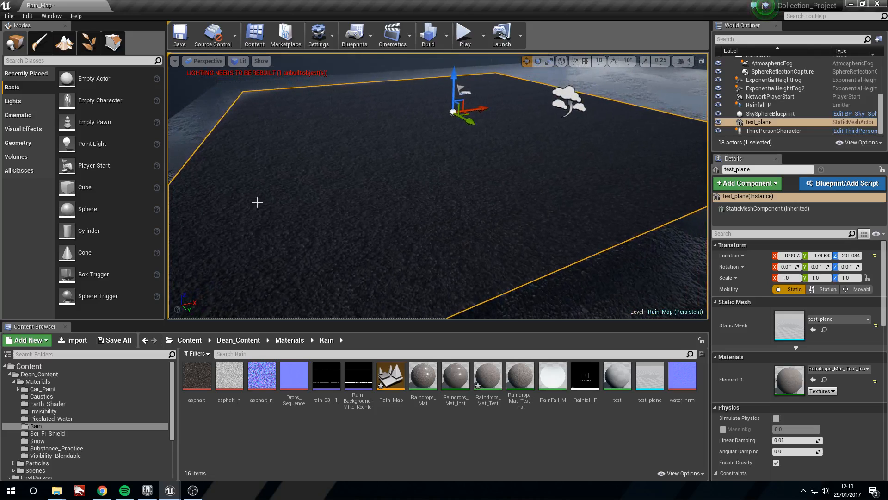
pyautogui.click(40, 43)
pyautogui.click(125, 142)
pyautogui.moveTo(451, 150); pyautogui.dragTo(452, 149, button='right')
pyautogui.press('[')
pyautogui.press('[')
pyautogui.press('[')
pyautogui.press('[')
pyautogui.press('[')
pyautogui.press('[')
# Step: Paint wet puddle patches with paint texture 3 across test_plane and inspect them from other angles
pyautogui.moveTo(449, 154); pyautogui.dragTo(455, 171)
pyautogui.moveTo(451, 128)
pyautogui.mouseDown()
pyautogui.moveTo(356, 165)
pyautogui.moveTo(527, 150)
pyautogui.mouseUp()
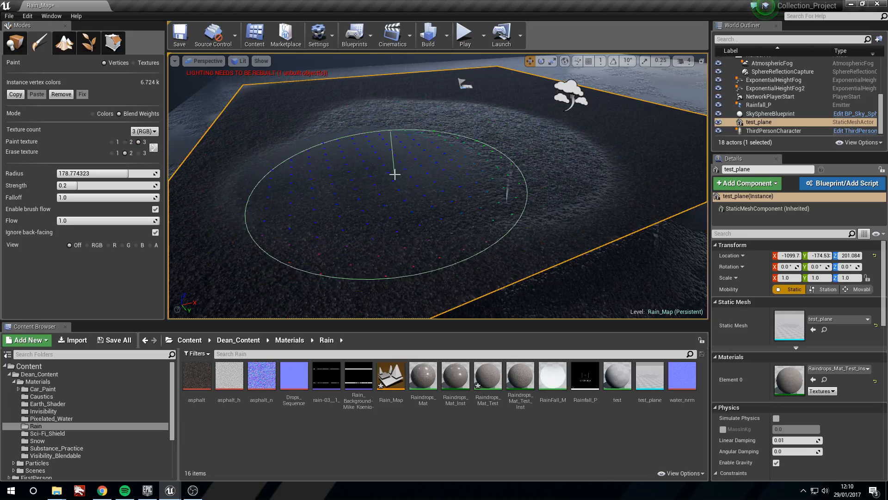
pyautogui.moveTo(465, 185); pyautogui.dragTo(470, 158, button='right')
pyautogui.moveTo(605, 139)
pyautogui.mouseDown(button='right')
pyautogui.moveTo(636, 194)
pyautogui.moveTo(598, 148)
pyautogui.mouseUp(button='right')
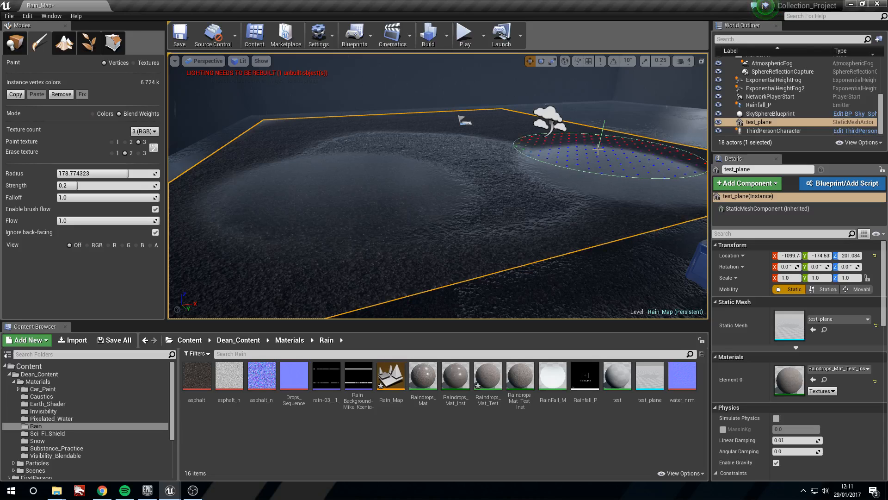
pyautogui.moveTo(592, 151); pyautogui.dragTo(490, 259, button='right')
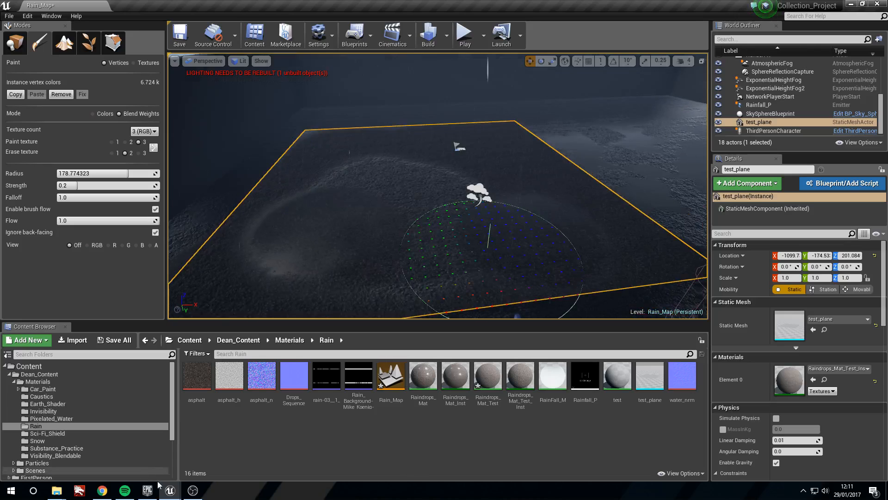
# Step: Switch to the Tutorials project and place the test_plane mesh in the level, positioning it on the floor area
pyautogui.moveTo(170, 489)
pyautogui.click(200, 458)
pyautogui.moveTo(449, 230)
pyautogui.mouseDown(button='right')
pyautogui.moveTo(435, 227)
pyautogui.moveTo(467, 229)
pyautogui.moveTo(454, 228)
pyautogui.mouseUp(button='right')
pyautogui.moveTo(118, 376); pyautogui.dragTo(415, 217)
pyautogui.moveTo(379, 224); pyautogui.dragTo(370, 215, button='right')
pyautogui.moveTo(422, 200); pyautogui.dragTo(423, 181)
pyautogui.moveTo(422, 180); pyautogui.dragTo(444, 176, button='right')
pyautogui.moveTo(450, 173); pyautogui.dragTo(429, 146)
pyautogui.moveTo(439, 185); pyautogui.dragTo(472, 211, button='right')
pyautogui.click(155, 60)
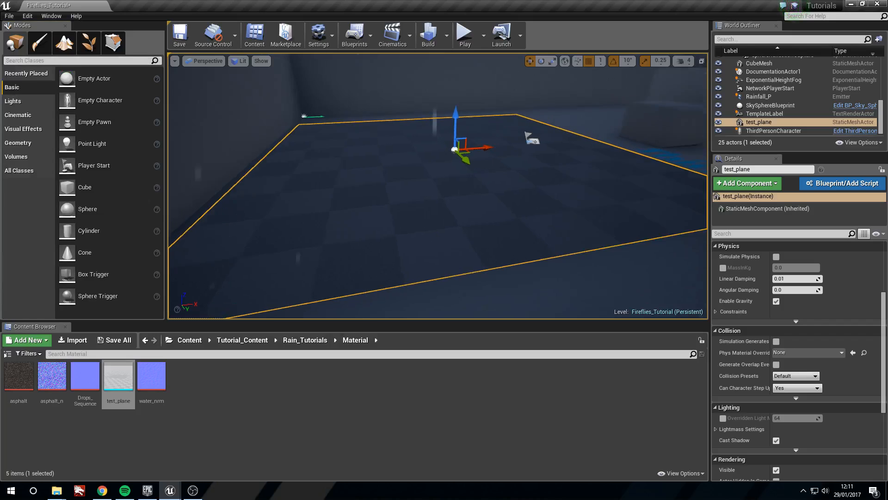
# Step: Create a material named Rain_M in the Material folder and open it for editing
pyautogui.rightClick(306, 447)
pyautogui.click(304, 292)
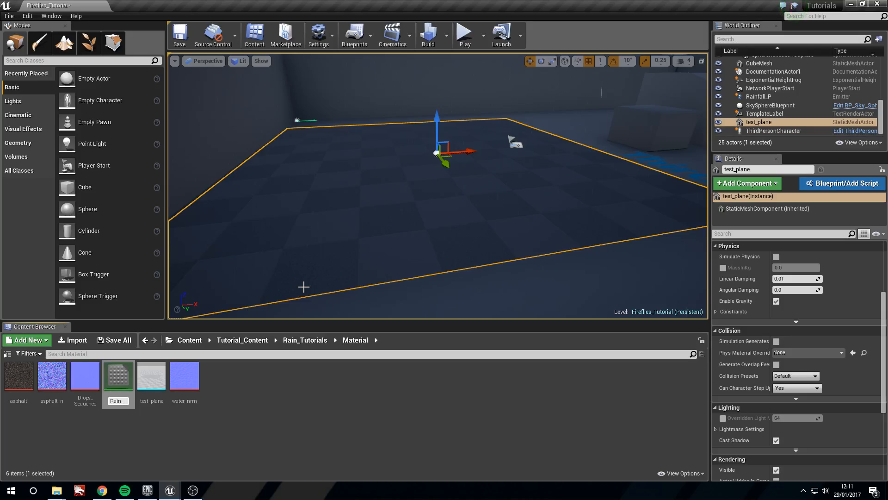
pyautogui.press('Return')
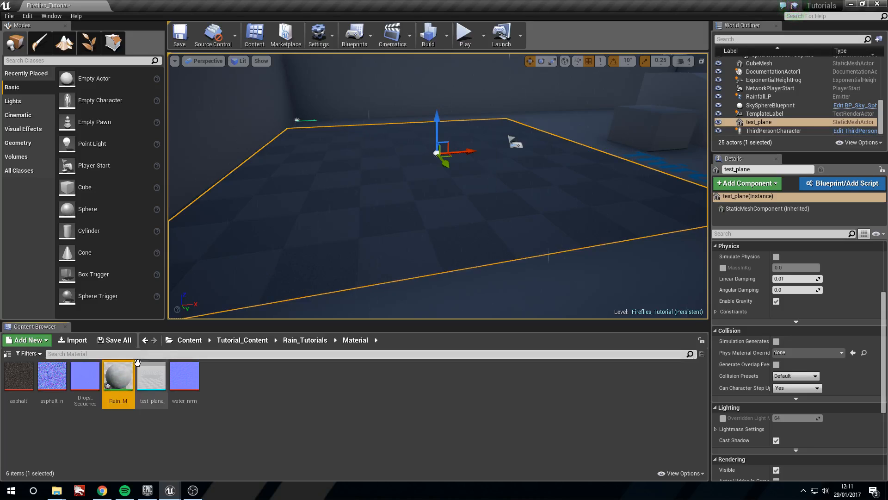
pyautogui.doubleClick(121, 381)
pyautogui.moveTo(476, 294); pyautogui.dragTo(361, 212, button='right')
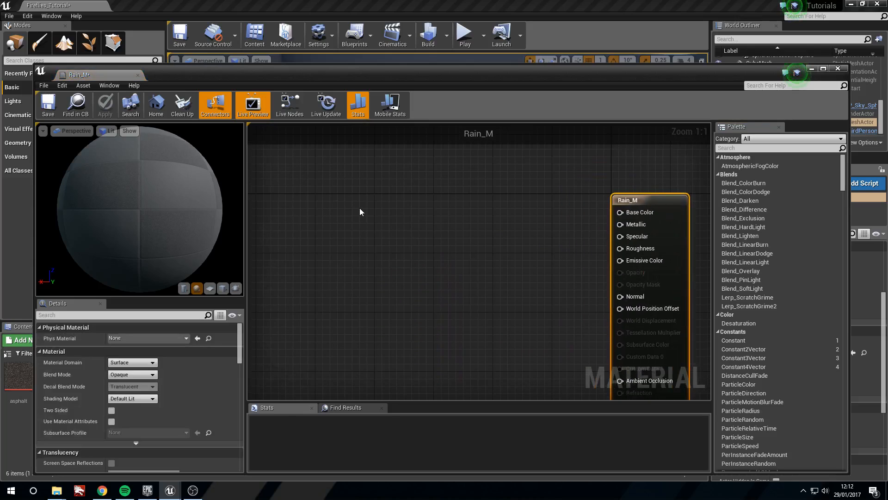
# Step: Add a Vertex Color node to the Rain_M graph and place it well away from the output node
pyautogui.rightClick(364, 232)
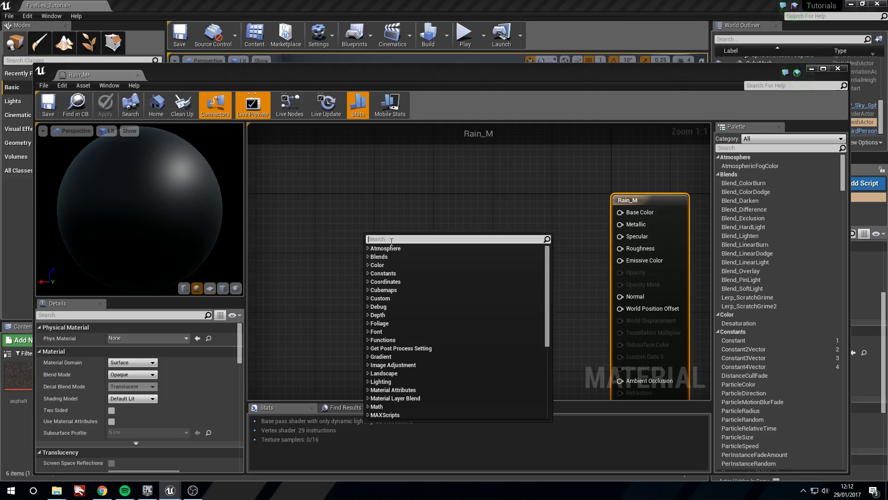
pyautogui.write('ver')
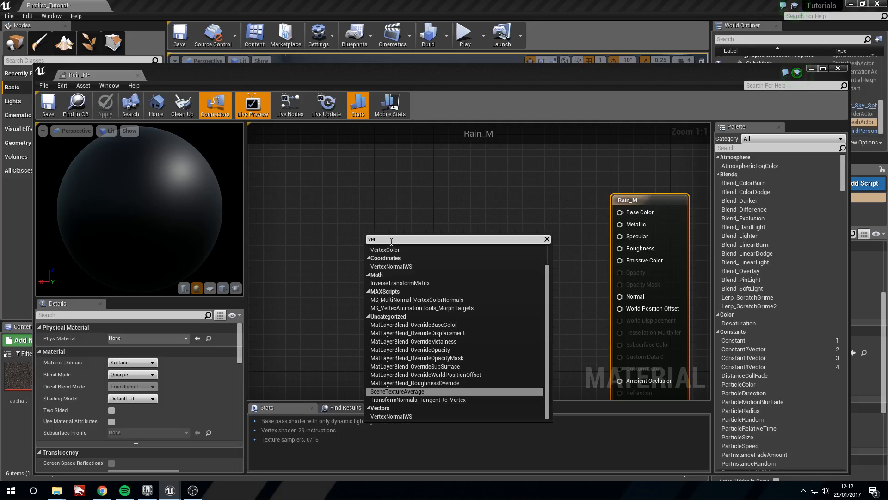
pyautogui.write('t')
pyautogui.press('Return')
pyautogui.moveTo(391, 246); pyautogui.dragTo(327, 267)
pyautogui.moveTo(389, 244); pyautogui.dragTo(412, 223, button='right')
pyautogui.moveTo(356, 247); pyautogui.dragTo(328, 267)
pyautogui.moveTo(373, 224); pyautogui.dragTo(399, 239, button='right')
# Step: Add three Constant3Vector nodes and arrange them above the Vertex Color node
pyautogui.click(374, 185)
pyautogui.click(477, 236)
pyautogui.click(512, 330)
pyautogui.moveTo(507, 246); pyautogui.dragTo(490, 193)
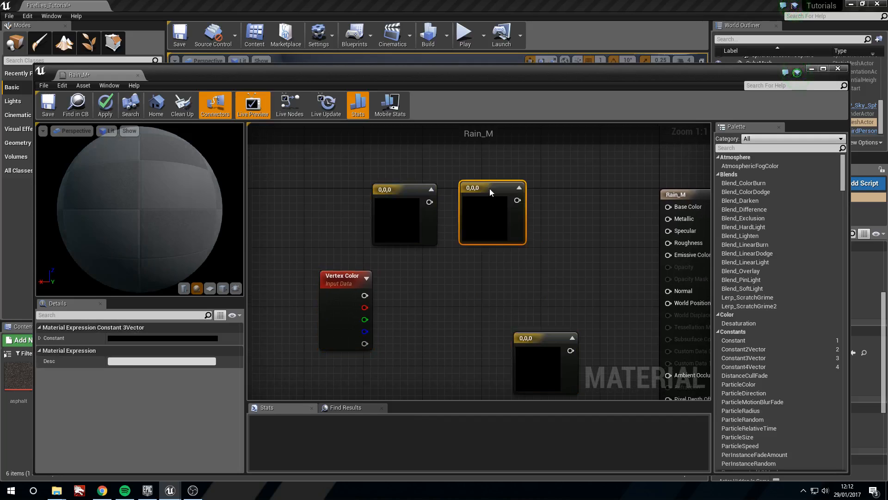
pyautogui.moveTo(559, 359); pyautogui.dragTo(435, 252)
pyautogui.moveTo(398, 213); pyautogui.dragTo(330, 167)
pyautogui.moveTo(431, 270); pyautogui.dragTo(347, 245)
pyautogui.moveTo(345, 299); pyautogui.dragTo(340, 335)
pyautogui.click(365, 252)
pyautogui.moveTo(488, 219); pyautogui.dragTo(430, 211)
# Step: Set the uppermost Constant3Vector to pure red with an R value of 1
pyautogui.doubleClick(326, 173)
pyautogui.moveTo(346, 316); pyautogui.dragTo(384, 317)
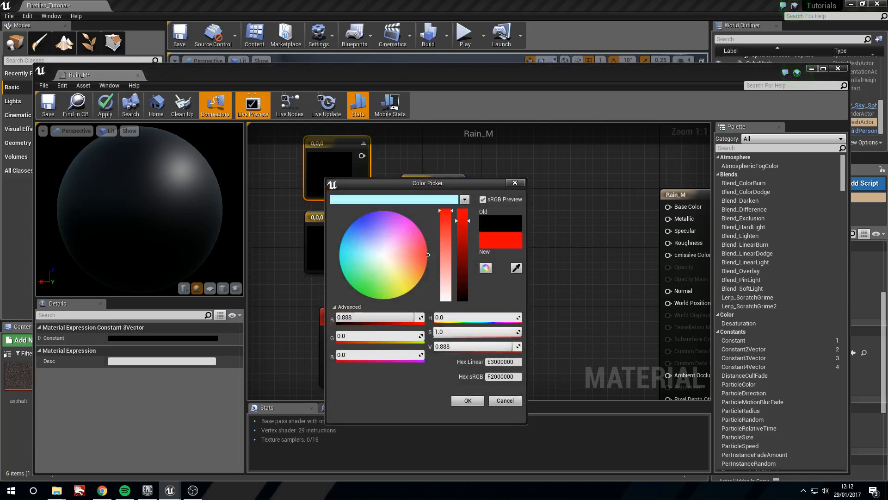
pyautogui.click(362, 314)
pyautogui.write('1')
pyautogui.press('Return')
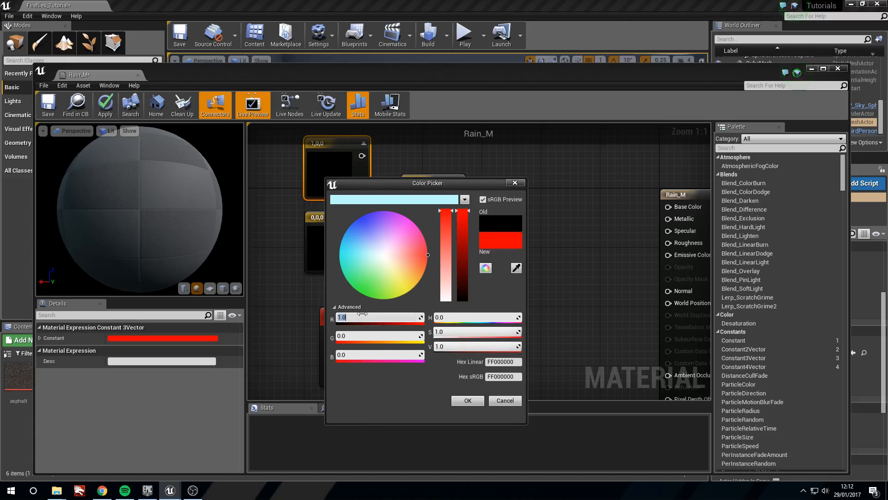
pyautogui.click(466, 401)
# Step: Colour the constant above Vertex Color blue with B at 0.99 and the remaining constant green with G at 1
pyautogui.doubleClick(335, 252)
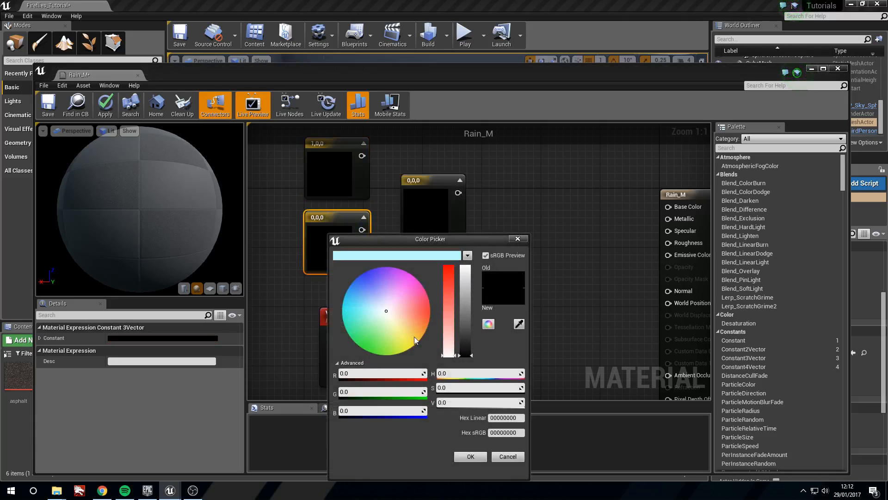
pyautogui.moveTo(354, 410); pyautogui.dragTo(384, 410)
pyautogui.click(470, 457)
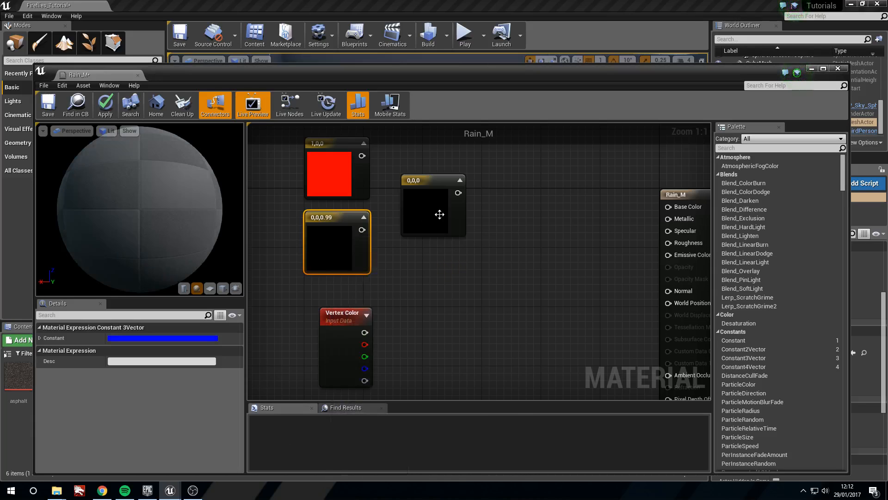
pyautogui.doubleClick(440, 214)
pyautogui.moveTo(468, 372); pyautogui.dragTo(498, 373)
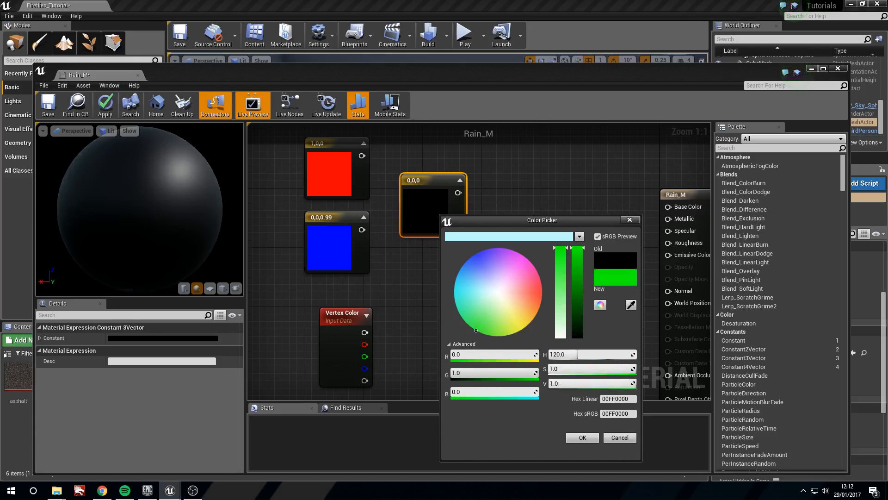
pyautogui.click(573, 437)
pyautogui.click(464, 310)
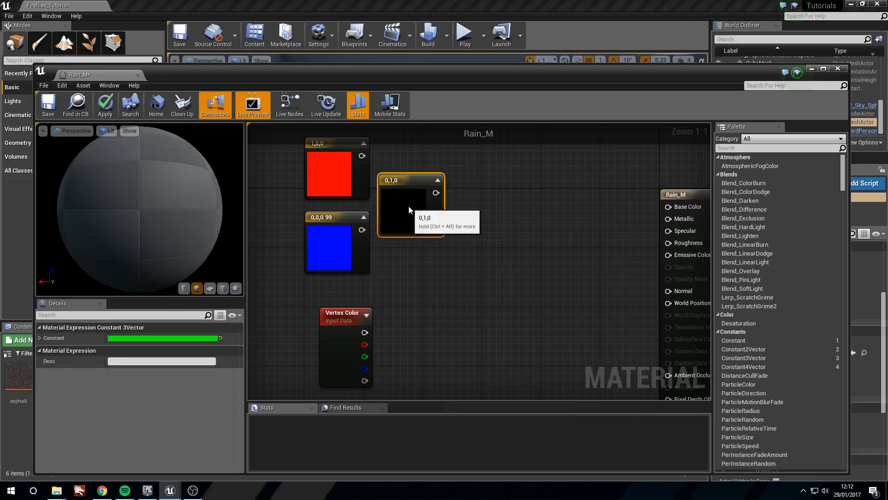
# Step: Rearrange the three colour constants and the Vertex Color node to free space before the output node
pyautogui.moveTo(433, 206); pyautogui.dragTo(411, 206)
pyautogui.click(370, 287)
pyautogui.moveTo(349, 343); pyautogui.dragTo(325, 328)
pyautogui.moveTo(309, 218); pyautogui.dragTo(294, 219)
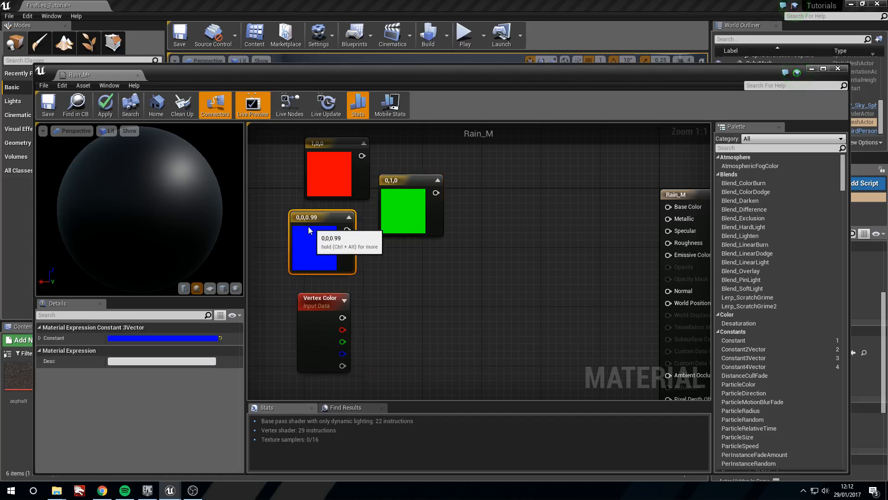
pyautogui.click(429, 220)
pyautogui.moveTo(333, 162); pyautogui.dragTo(311, 162)
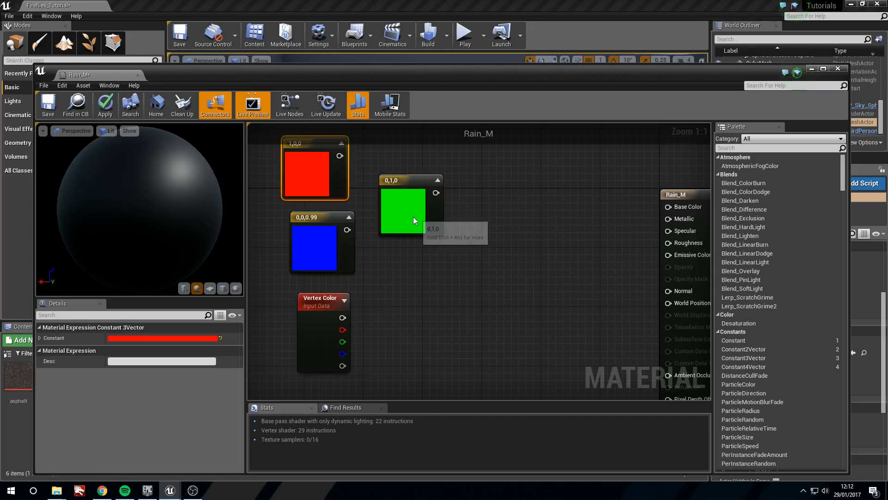
pyautogui.moveTo(418, 221); pyautogui.dragTo(404, 221)
# Step: Add three Lerp nodes and stagger them diagonally between the colour constants and the Rain_M output node
pyautogui.click(519, 211)
pyautogui.click(528, 276)
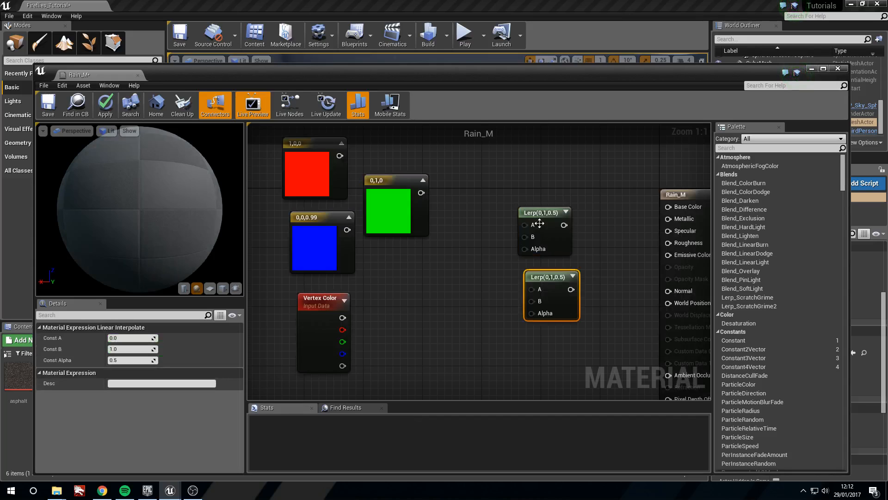
pyautogui.moveTo(543, 218); pyautogui.dragTo(494, 225)
pyautogui.moveTo(561, 276); pyautogui.dragTo(540, 276)
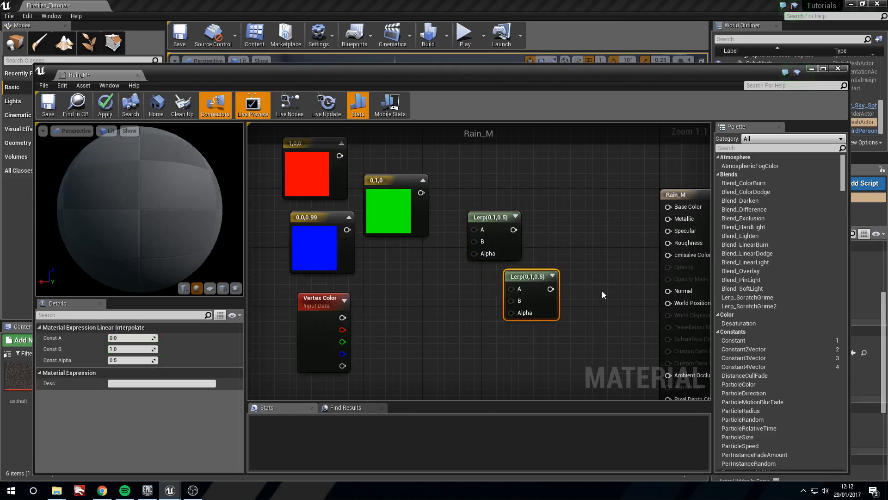
pyautogui.click(604, 296)
pyautogui.rightClick(598, 315)
pyautogui.click(587, 278)
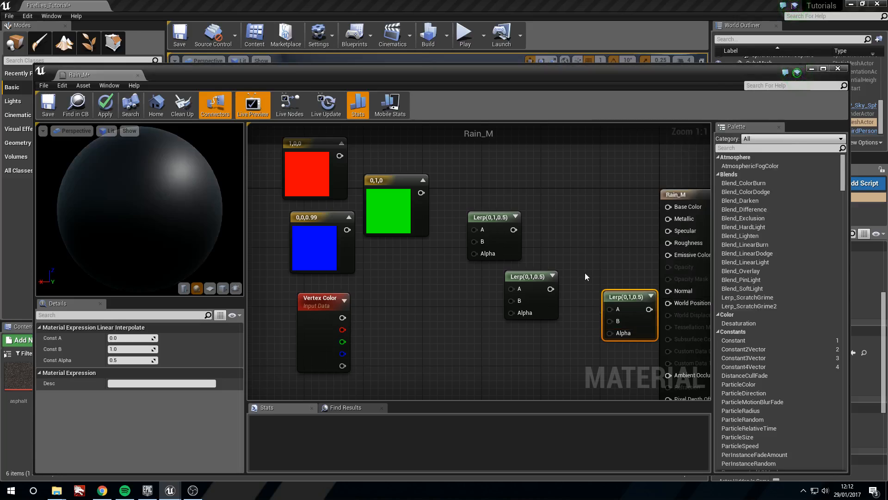
pyautogui.moveTo(620, 295); pyautogui.dragTo(581, 319)
pyautogui.moveTo(531, 276); pyautogui.dragTo(515, 276)
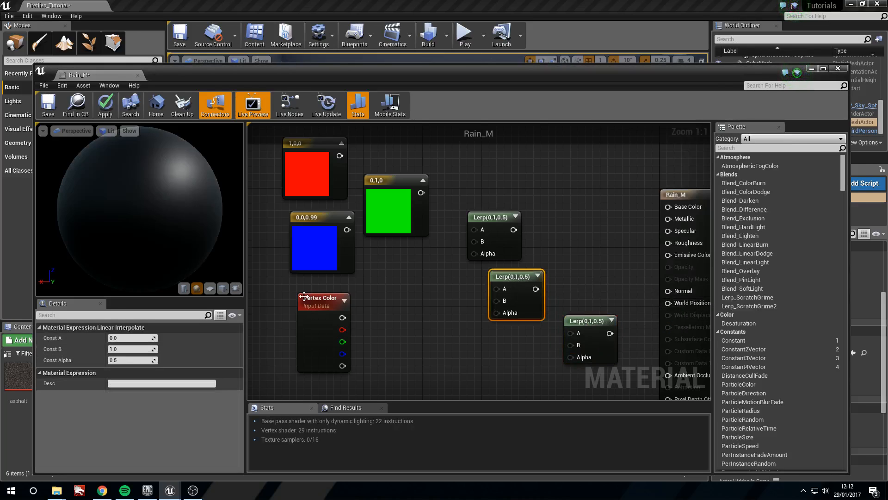
# Step: Connect Vertex Color's red, green and blue channels to the Alpha inputs of the first, second and third Lerps
pyautogui.moveTo(343, 330); pyautogui.dragTo(475, 253)
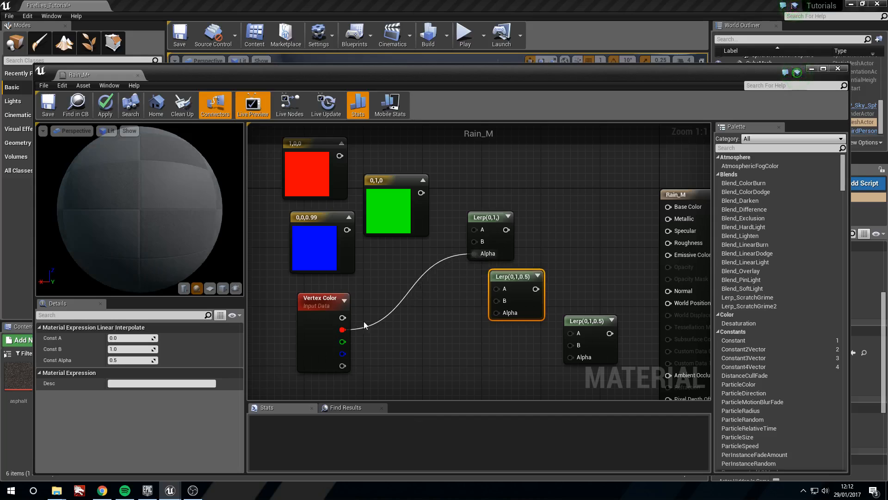
pyautogui.moveTo(343, 342); pyautogui.dragTo(571, 357)
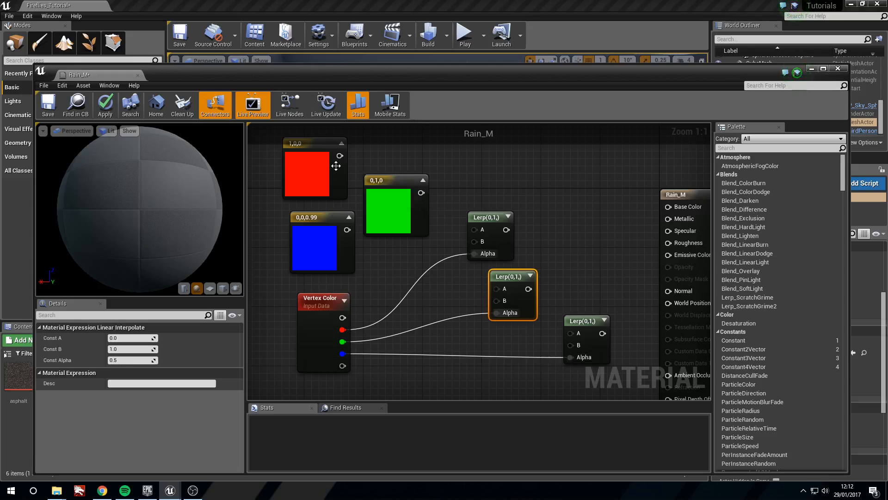
# Step: Wire red into the first Lerp's A and B, chain the Lerps through A, and feed green and blue into the remaining B inputs
pyautogui.moveTo(339, 155); pyautogui.dragTo(474, 230)
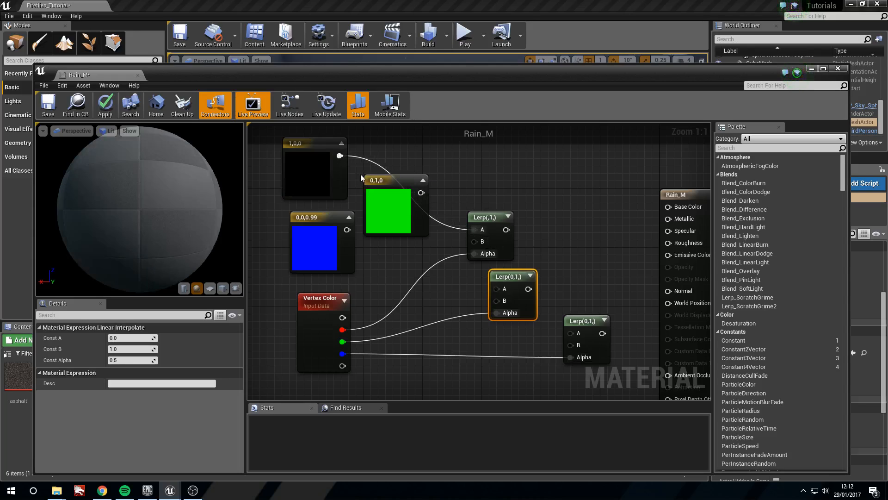
pyautogui.moveTo(421, 193); pyautogui.dragTo(474, 241)
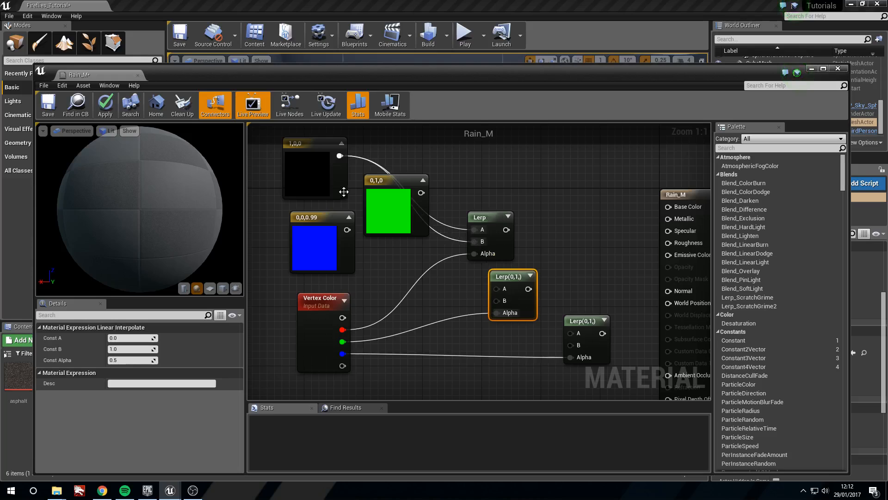
pyautogui.moveTo(406, 213); pyautogui.dragTo(414, 256)
pyautogui.moveTo(507, 230); pyautogui.dragTo(496, 289)
pyautogui.moveTo(428, 237); pyautogui.dragTo(571, 333)
pyautogui.moveTo(348, 231); pyautogui.dragTo(570, 345)
# Step: Connect the last Lerp to Base Color, apply the material changes and close the material editor
pyautogui.moveTo(609, 291); pyautogui.dragTo(529, 293, button='right')
pyautogui.moveTo(525, 337); pyautogui.dragTo(588, 207)
pyautogui.moveTo(138, 201); pyautogui.dragTo(167, 203)
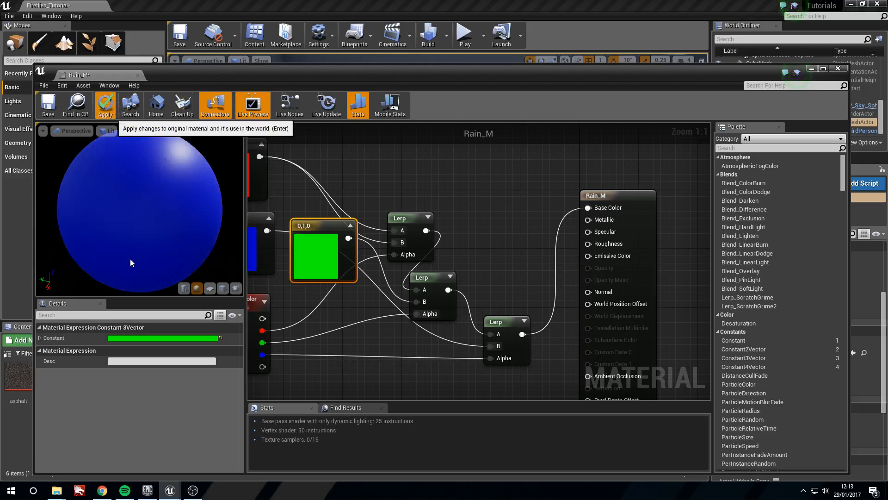
pyautogui.click(838, 69)
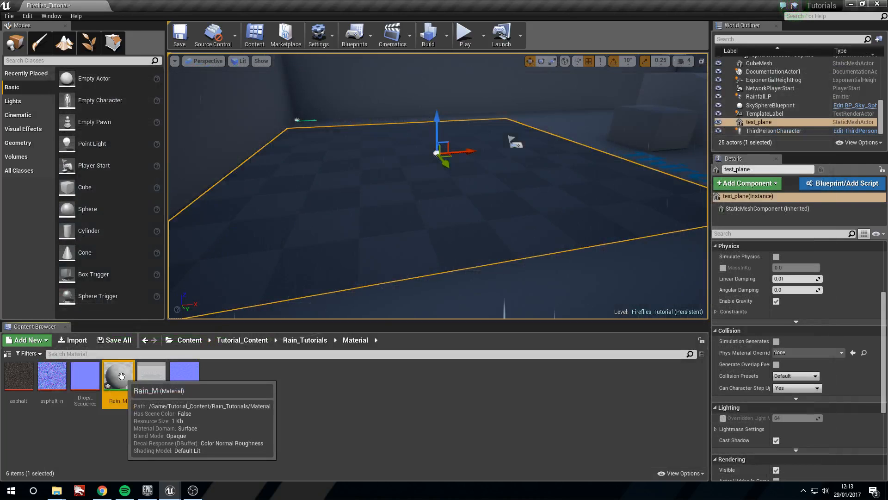
# Step: Assign Rain_M to test_plane and set up vertex painting with Blend Weights and a texture count of 3 (RGB)
pyautogui.moveTo(484, 220)
pyautogui.mouseDown(button='right')
pyautogui.moveTo(484, 208)
pyautogui.moveTo(507, 225)
pyautogui.moveTo(450, 216)
pyautogui.moveTo(451, 243)
pyautogui.mouseUp(button='right')
pyautogui.click(40, 42)
pyautogui.moveTo(377, 264); pyautogui.dragTo(348, 232, button='right')
pyautogui.click(119, 114)
pyautogui.click(138, 132)
pyautogui.click(134, 153)
pyautogui.moveTo(278, 194); pyautogui.dragTo(259, 175, button='right')
# Step: Paint blend weights across test_plane in broad strokes, switching to paint texture 2 for green and texture 3 for blue
pyautogui.moveTo(345, 198); pyautogui.dragTo(444, 195)
pyautogui.click(130, 142)
pyautogui.moveTo(252, 190)
pyautogui.mouseDown()
pyautogui.moveTo(356, 188)
pyautogui.moveTo(350, 151)
pyautogui.moveTo(519, 138)
pyautogui.mouseUp()
pyautogui.moveTo(518, 139); pyautogui.dragTo(546, 139, button='right')
pyautogui.click(139, 142)
pyautogui.moveTo(500, 224)
pyautogui.mouseDown()
pyautogui.moveTo(513, 200)
pyautogui.moveTo(492, 187)
pyautogui.moveTo(485, 141)
pyautogui.moveTo(456, 120)
pyautogui.moveTo(327, 123)
pyautogui.moveTo(278, 158)
pyautogui.moveTo(201, 177)
pyautogui.mouseUp()
pyautogui.moveTo(235, 178)
pyautogui.mouseDown()
pyautogui.moveTo(276, 194)
pyautogui.moveTo(293, 233)
pyautogui.mouseUp()
pyautogui.moveTo(361, 252)
pyautogui.mouseDown()
pyautogui.moveTo(388, 259)
pyautogui.moveTo(426, 298)
pyautogui.moveTo(594, 288)
pyautogui.moveTo(657, 243)
pyautogui.moveTo(650, 200)
pyautogui.mouseUp()
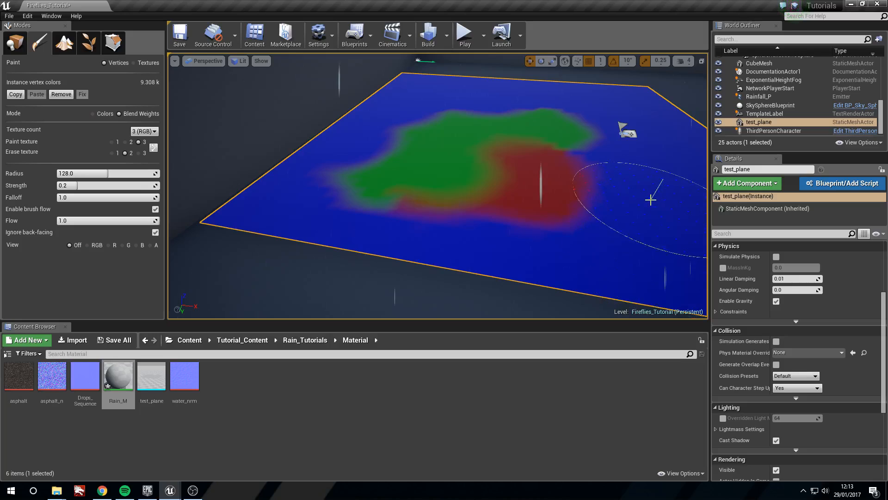
# Step: Paint texture 3 over most of the green and red areas of test_plane, leaving only small patches
pyautogui.moveTo(481, 190)
pyautogui.mouseDown()
pyautogui.moveTo(353, 199)
pyautogui.moveTo(383, 190)
pyautogui.moveTo(432, 198)
pyautogui.moveTo(489, 156)
pyautogui.mouseUp()
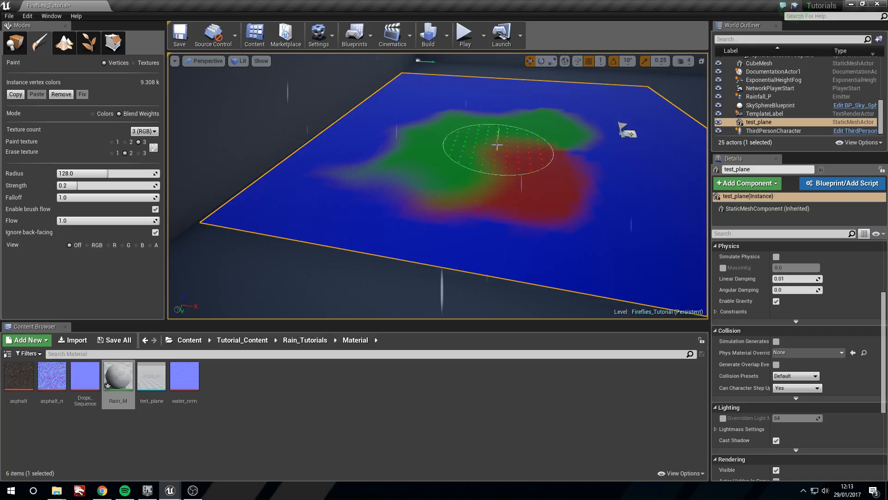
pyautogui.moveTo(565, 149); pyautogui.dragTo(482, 133, button='right')
pyautogui.moveTo(481, 133)
pyautogui.mouseDown()
pyautogui.moveTo(410, 165)
pyautogui.moveTo(407, 179)
pyautogui.mouseUp()
pyautogui.moveTo(407, 179)
pyautogui.mouseDown(button='right')
pyautogui.moveTo(413, 189)
pyautogui.moveTo(376, 155)
pyautogui.moveTo(367, 153)
pyautogui.moveTo(381, 174)
pyautogui.moveTo(322, 148)
pyautogui.mouseUp(button='right')
pyautogui.moveTo(322, 148); pyautogui.dragTo(421, 147)
pyautogui.moveTo(421, 147)
pyautogui.mouseDown(button='right')
pyautogui.moveTo(403, 162)
pyautogui.moveTo(421, 162)
pyautogui.mouseUp(button='right')
pyautogui.moveTo(319, 153)
pyautogui.mouseDown()
pyautogui.moveTo(252, 119)
pyautogui.moveTo(231, 157)
pyautogui.mouseUp()
pyautogui.moveTo(232, 157); pyautogui.dragTo(204, 148, button='right')
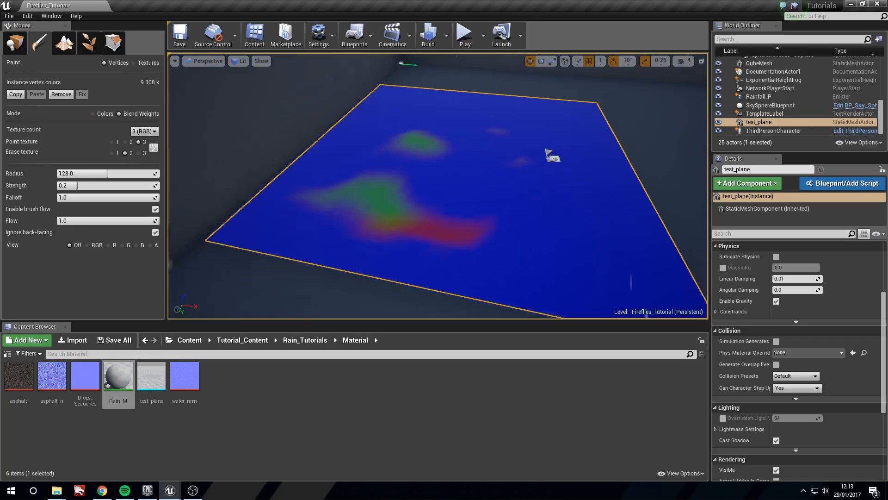
pyautogui.moveTo(430, 203); pyautogui.dragTo(431, 184, button='right')
# Step: Reopen Rain_M and delete all nodes feeding its output node
pyautogui.doubleClick(117, 368)
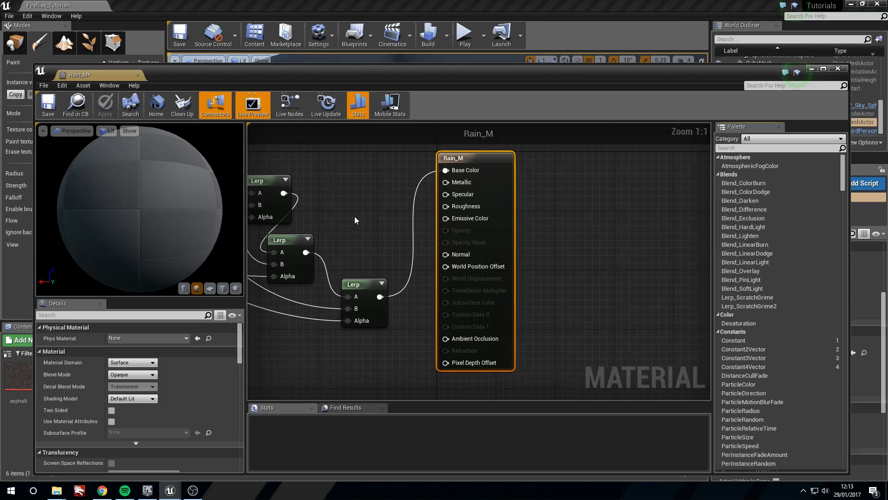
pyautogui.moveTo(311, 162); pyautogui.dragTo(587, 344)
pyautogui.press('Delete')
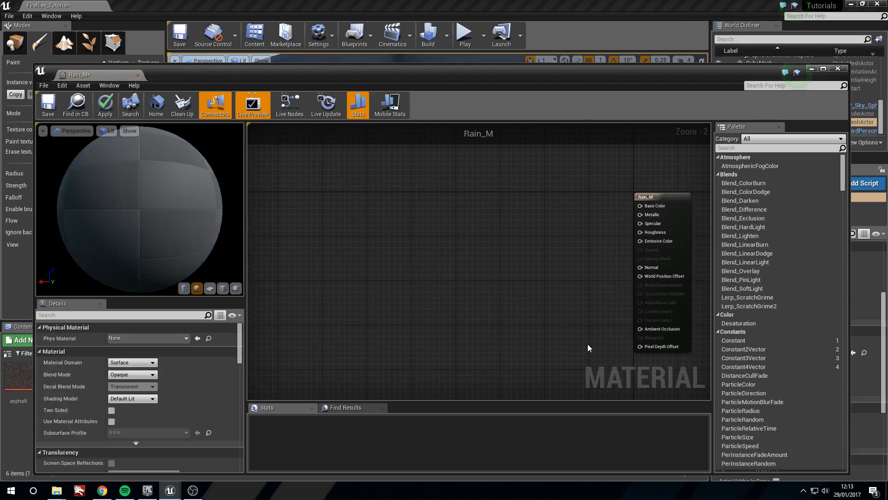
# Step: Move the Rain_M editor window aside to uncover the Drops_Sequence texture in the Content Browser
pyautogui.moveTo(442, 269); pyautogui.dragTo(493, 234, button='right')
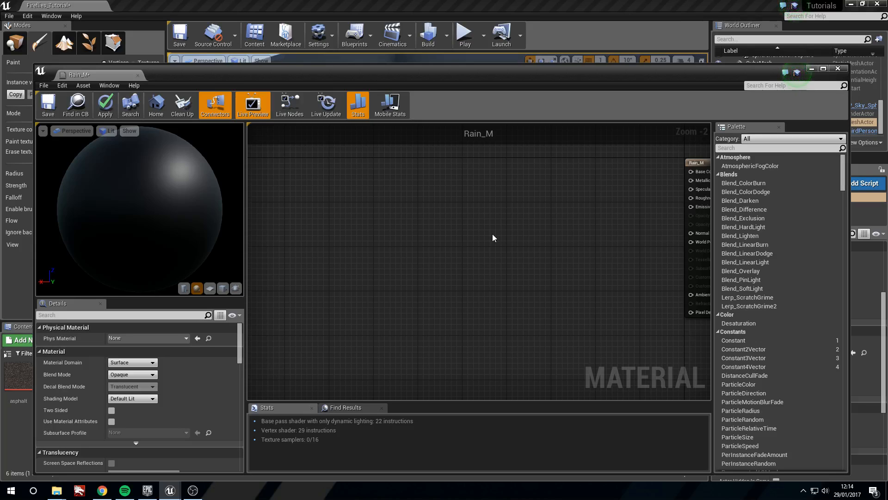
pyautogui.scroll(-9, 440, 277)
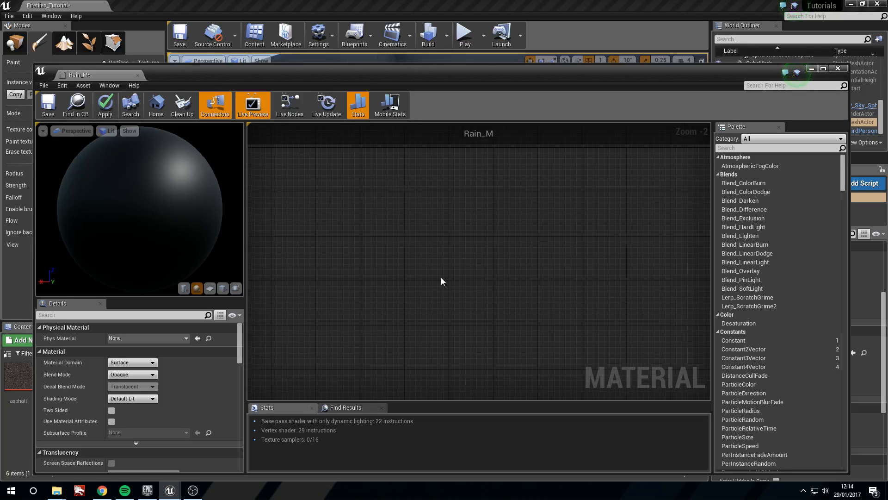
pyautogui.moveTo(465, 279); pyautogui.dragTo(453, 277, button='right')
pyautogui.scroll(2, 446, 271)
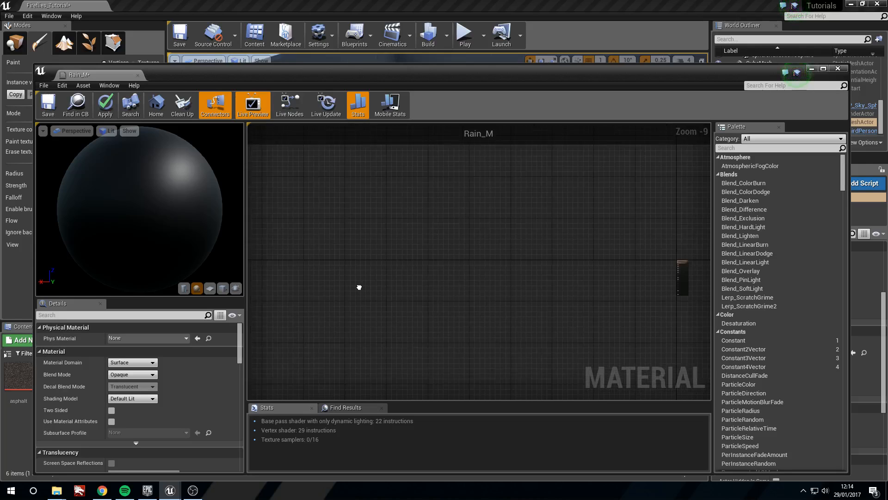
pyautogui.moveTo(443, 77); pyautogui.dragTo(503, 62)
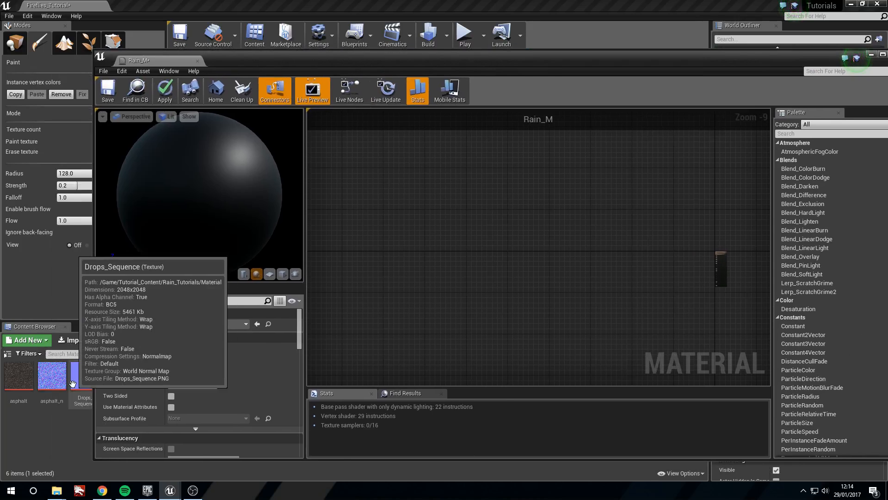
pyautogui.moveTo(436, 59); pyautogui.dragTo(461, 57)
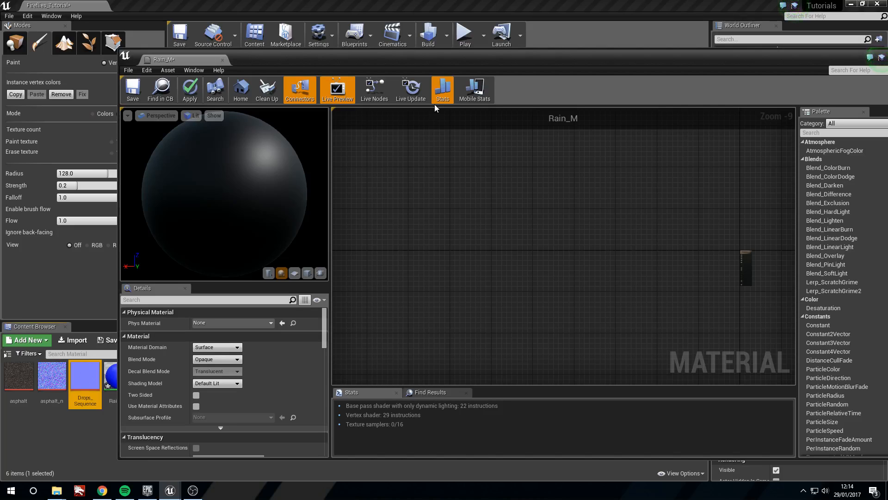
# Step: Add a FlipBook function node to the empty area of the Rain_M graph
pyautogui.rightClick(464, 327)
pyautogui.write('flip')
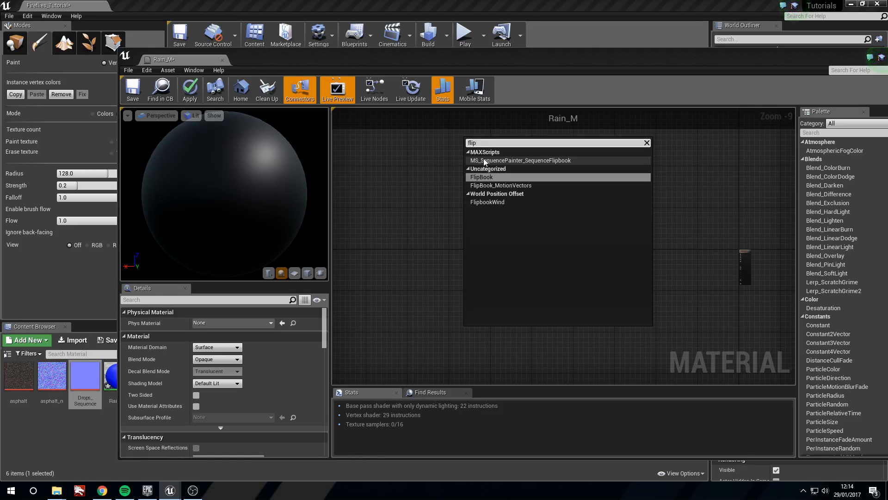
pyautogui.press('Return')
pyautogui.scroll(4, 470, 274)
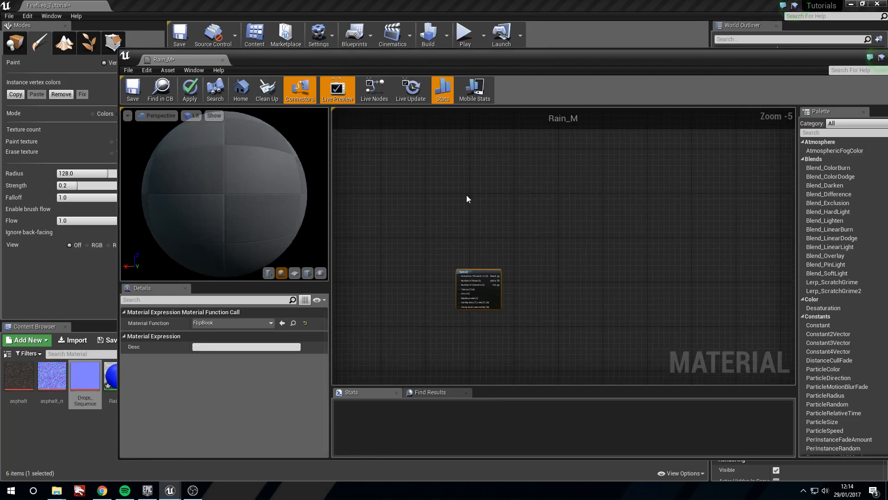
pyautogui.scroll(4, 482, 271)
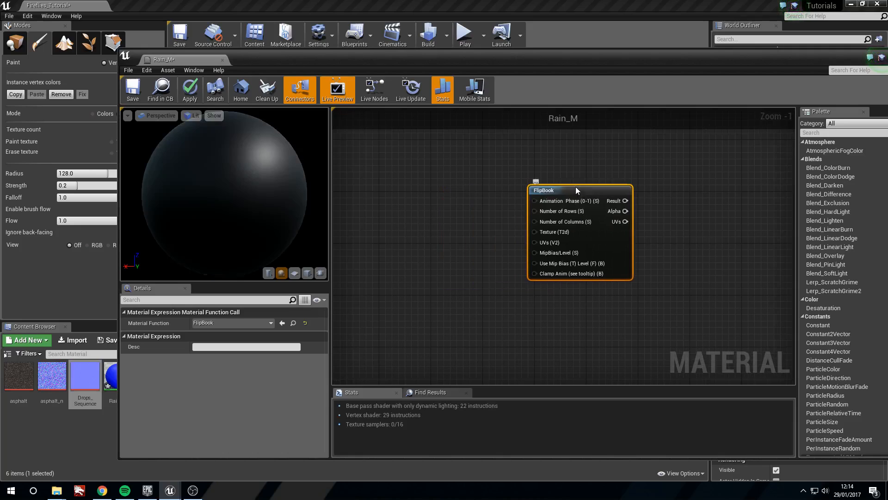
# Step: Add a Time node above the FlipBook node and connect it to the Animation Phase input
pyautogui.moveTo(390, 212); pyautogui.dragTo(468, 241, button='right')
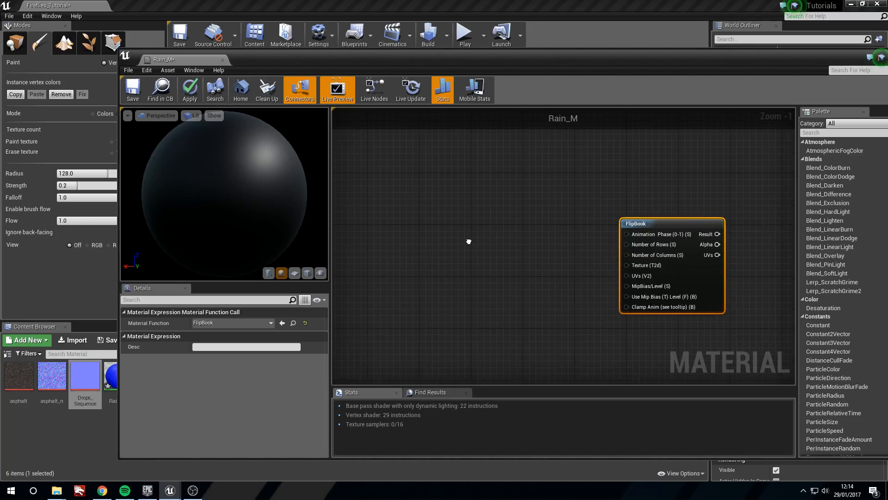
pyautogui.rightClick(490, 213)
pyautogui.write('time')
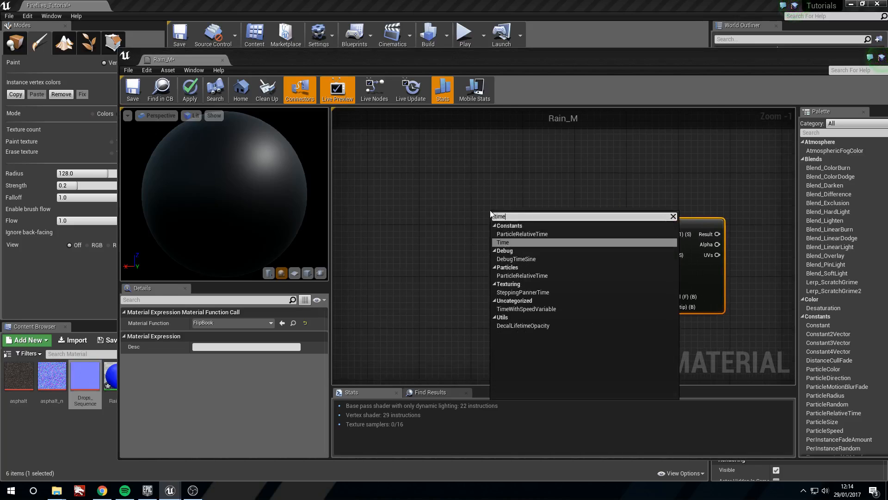
pyautogui.press('Return')
pyautogui.moveTo(524, 232); pyautogui.dragTo(637, 234)
pyautogui.moveTo(511, 226); pyautogui.dragTo(544, 196)
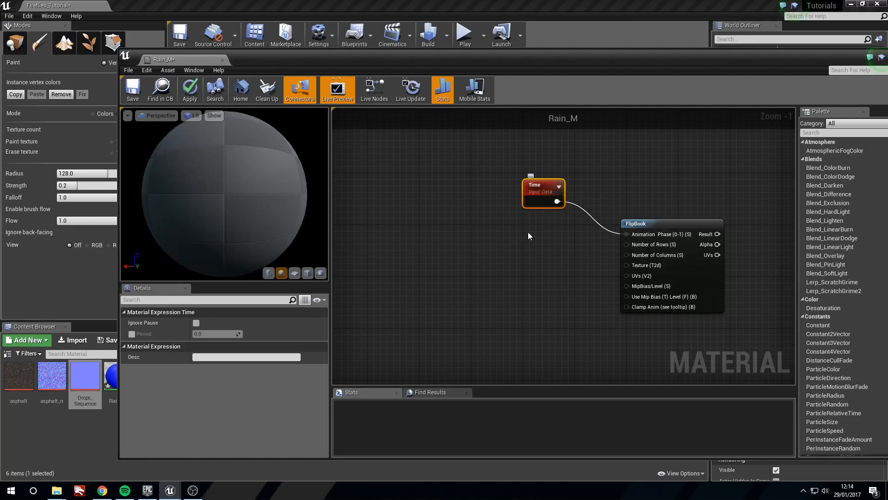
# Step: Add a constant with value 8 and connect it to the FlipBook's Number of Rows and Number of Columns
pyautogui.moveTo(529, 240); pyautogui.dragTo(519, 228, button='right')
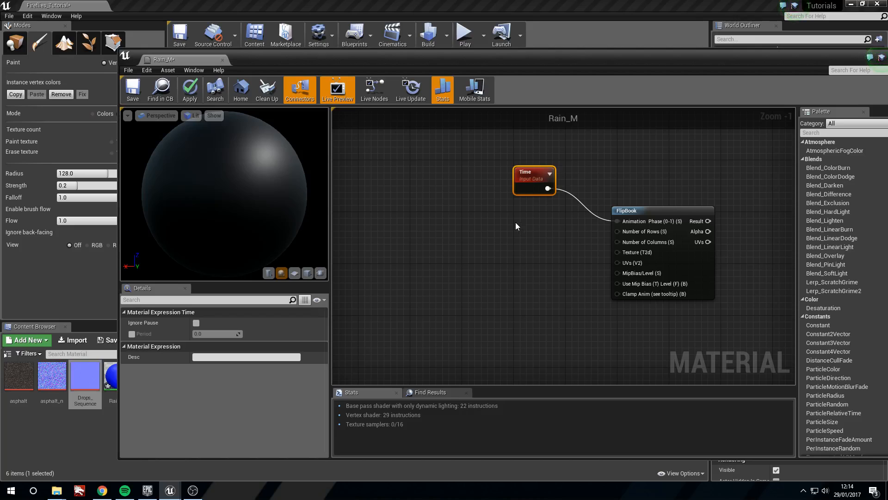
pyautogui.click(516, 222)
pyautogui.moveTo(527, 229); pyautogui.dragTo(617, 231)
pyautogui.moveTo(528, 228); pyautogui.dragTo(688, 248)
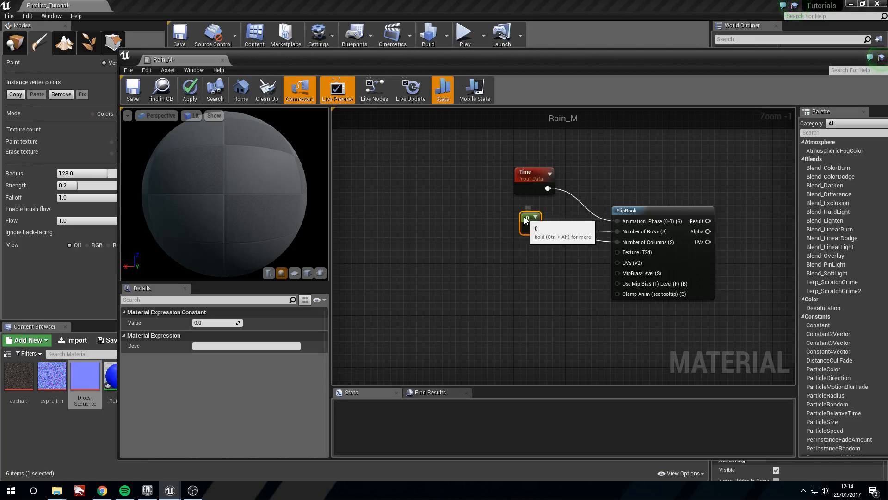
pyautogui.click(201, 322)
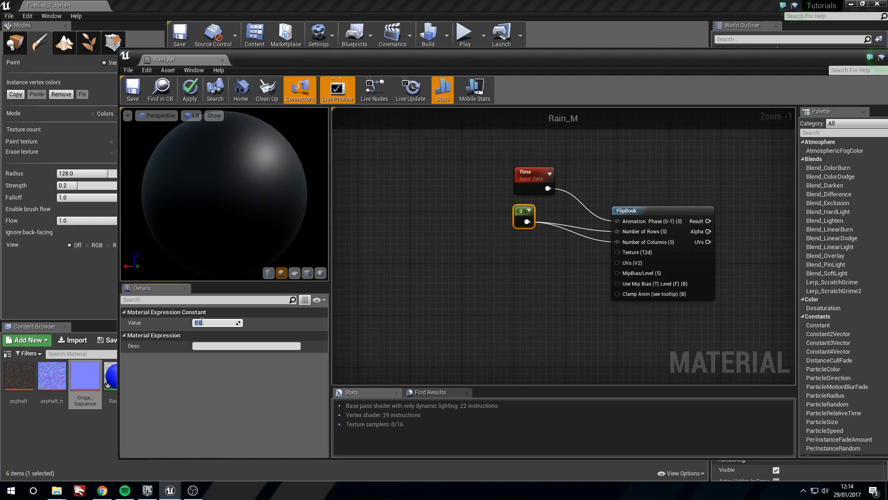
pyautogui.press('Return')
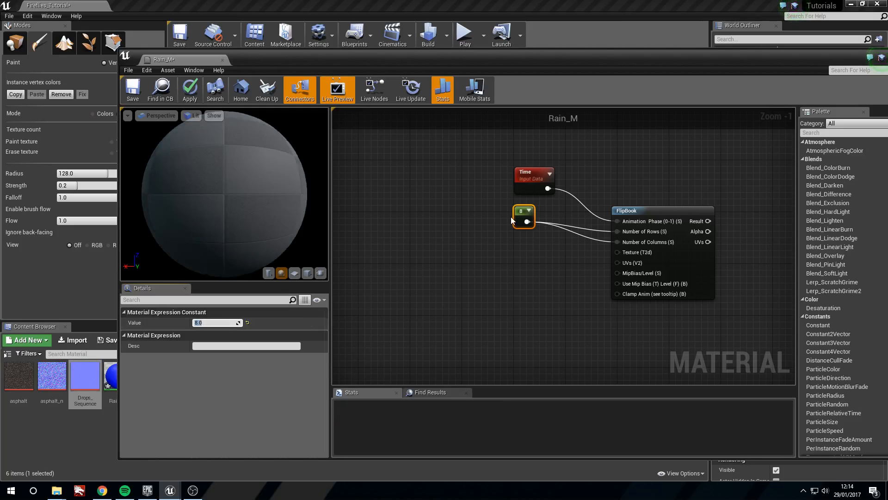
pyautogui.moveTo(596, 174); pyautogui.dragTo(613, 171)
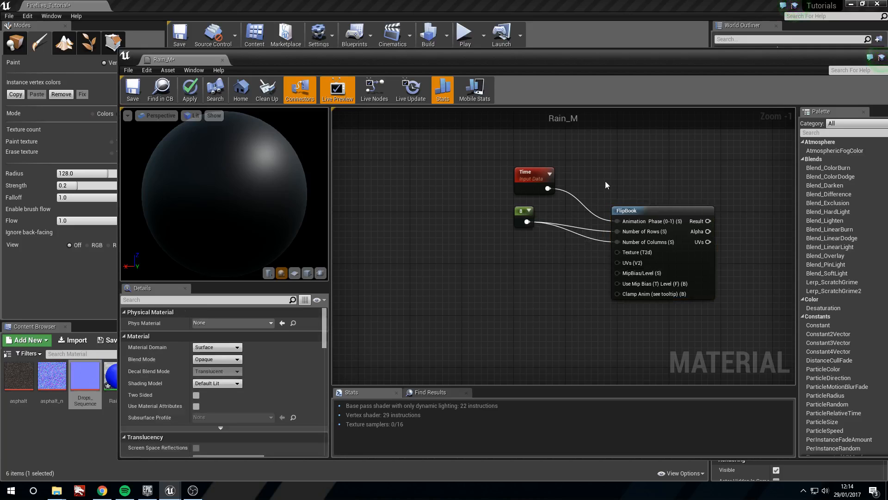
pyautogui.click(531, 213)
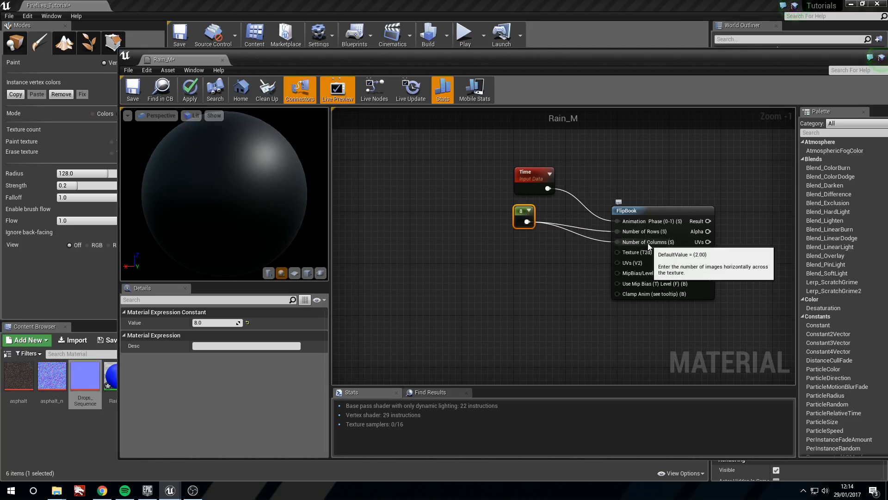
# Step: Add a texture coordinate node to the graph, well before the FlipBook node
pyautogui.moveTo(534, 272); pyautogui.dragTo(565, 286, button='right')
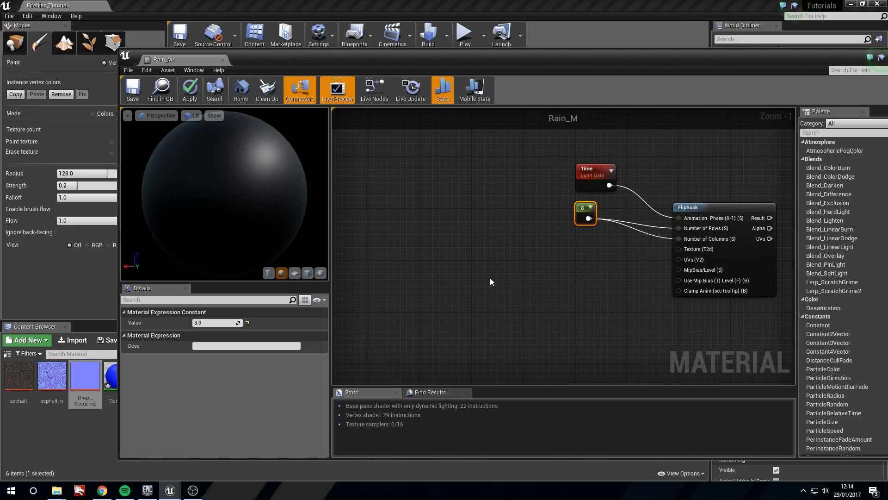
pyautogui.press('u')
pyautogui.click(485, 276)
pyautogui.moveTo(508, 283); pyautogui.dragTo(468, 228)
pyautogui.moveTo(513, 266); pyautogui.dragTo(517, 277, button='right')
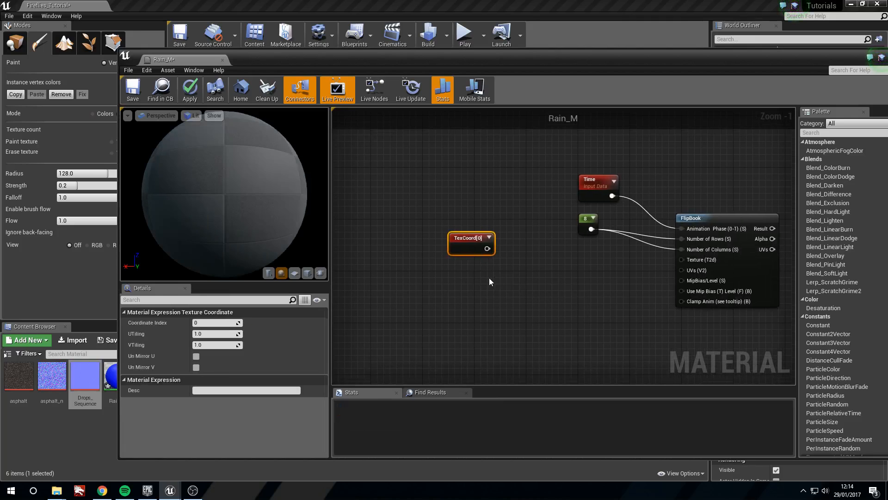
# Step: Add a scalar parameter below the TexCoord node and name it Rain UV Scale
pyautogui.press('s')
pyautogui.click(462, 272)
pyautogui.moveTo(484, 282); pyautogui.dragTo(470, 274)
pyautogui.click(230, 368)
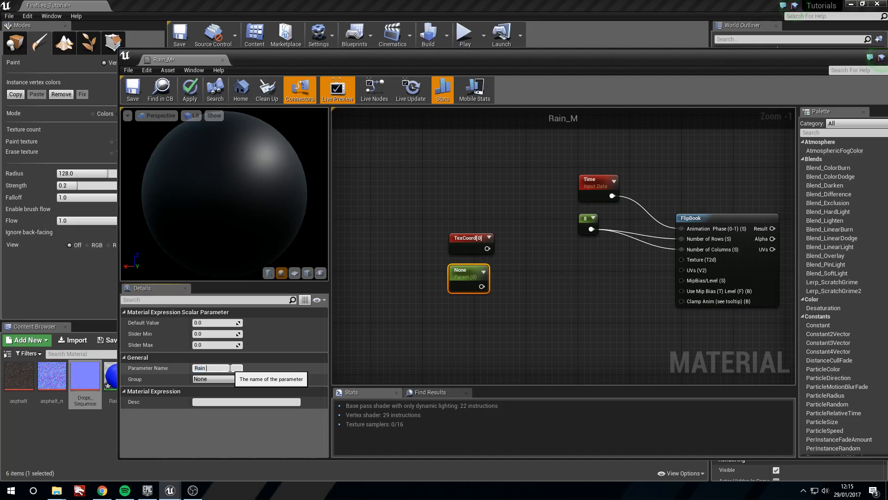
pyautogui.write('Rain UV Scale')
pyautogui.press('Return')
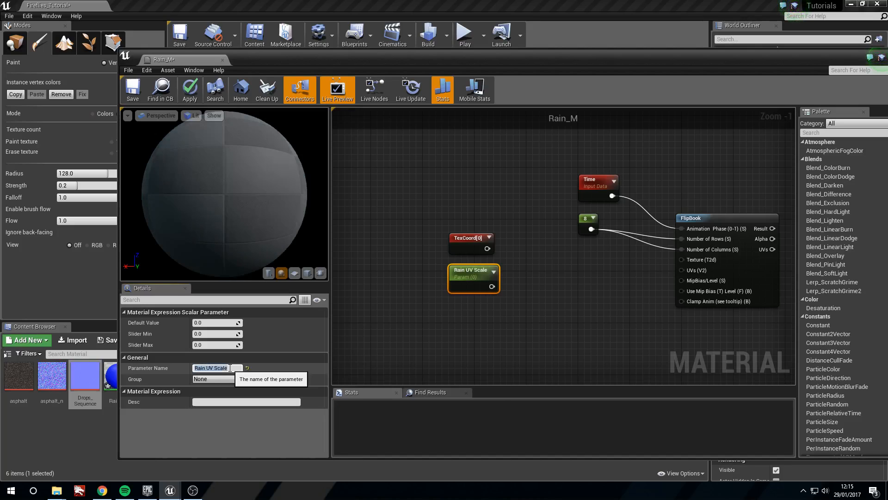
pyautogui.click(544, 260)
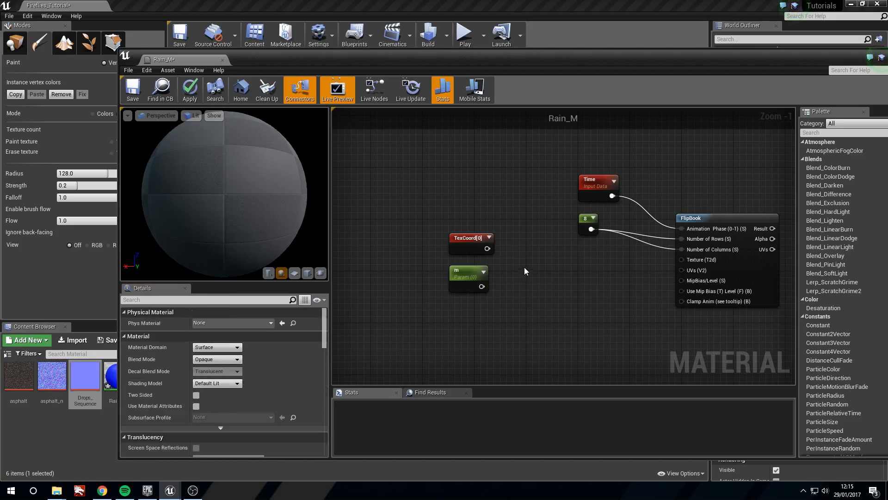
pyautogui.click(463, 269)
pyautogui.click(220, 369)
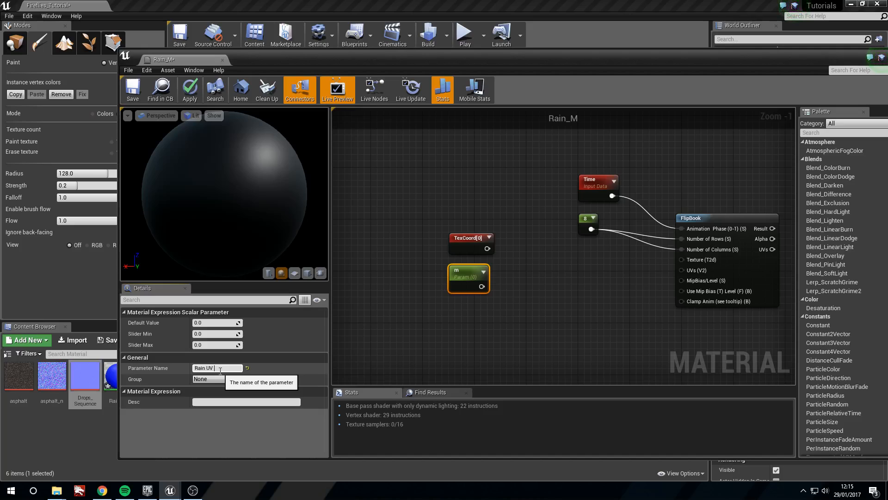
pyautogui.press('Return')
pyautogui.click(546, 274)
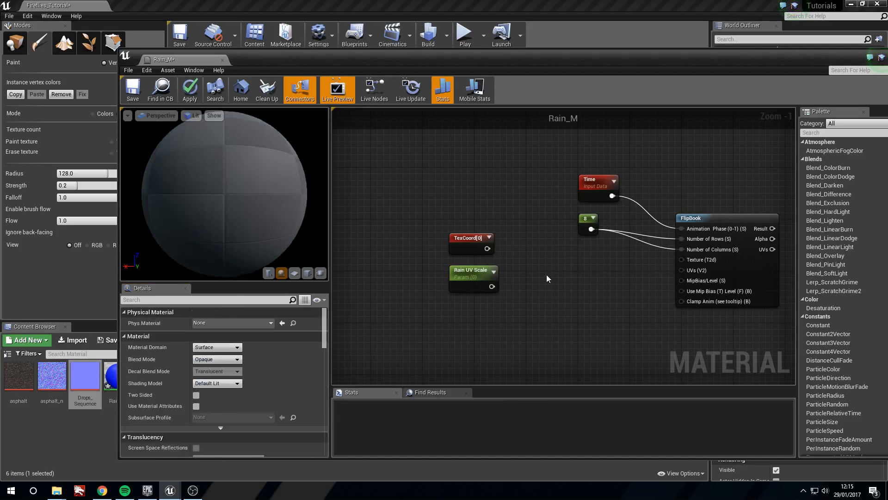
# Step: Multiply TexCoord by Rain UV Scale with a new Multiply node and set the parameter's default value to 10
pyautogui.click(537, 266)
pyautogui.moveTo(492, 286); pyautogui.dragTo(548, 302)
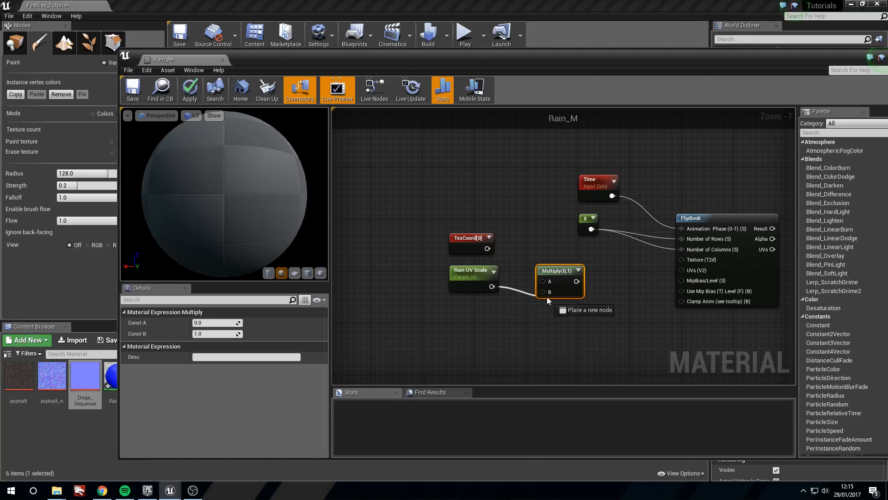
pyautogui.moveTo(553, 270); pyautogui.dragTo(530, 250)
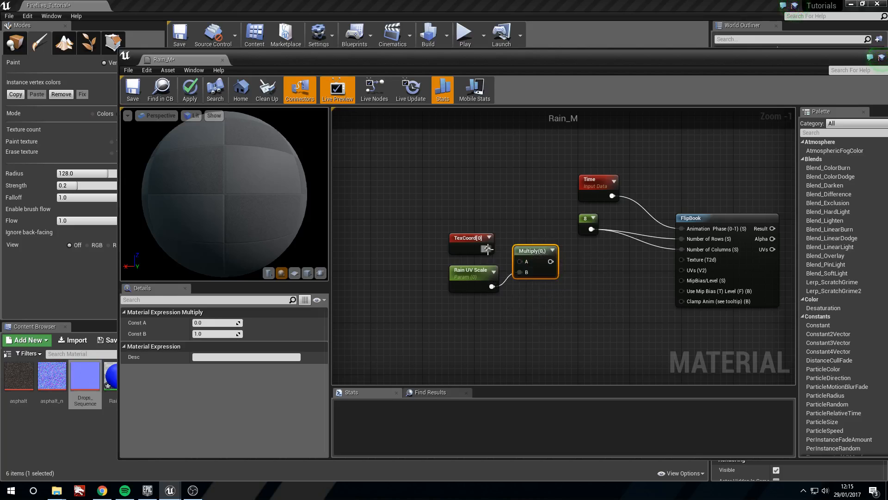
pyautogui.click(467, 280)
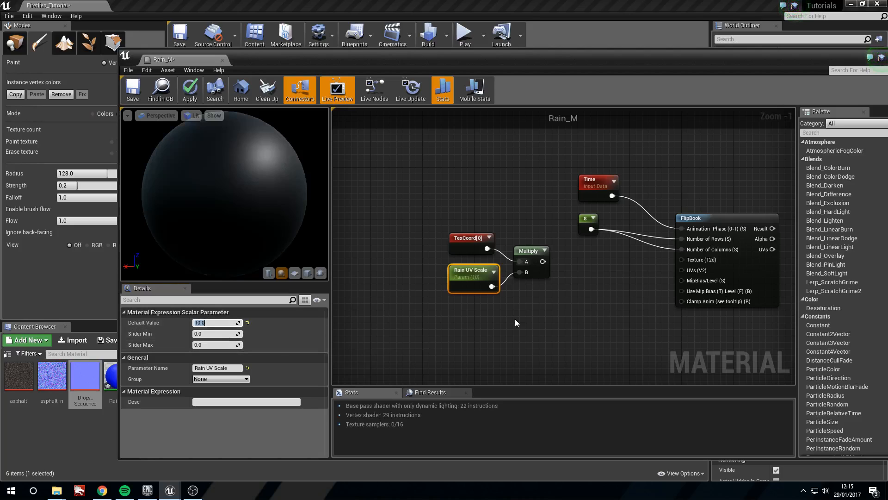
# Step: Add a Frac node after Multiply and connect its output to the FlipBook's UVs input
pyautogui.moveTo(543, 261); pyautogui.dragTo(565, 267)
pyautogui.write('frac')
pyautogui.press('Return')
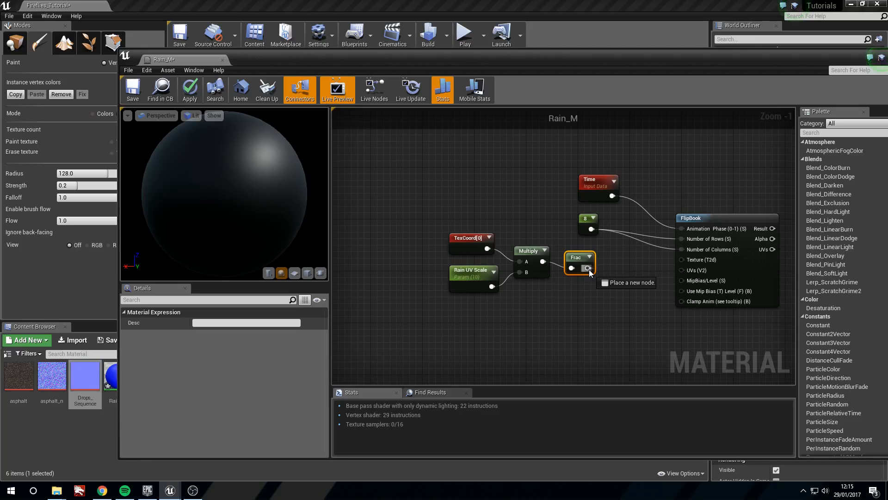
pyautogui.moveTo(602, 279); pyautogui.dragTo(699, 270)
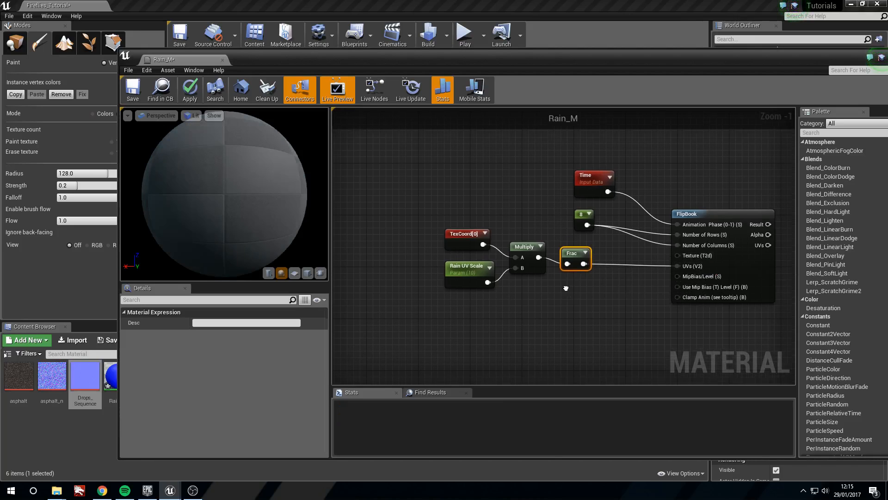
# Step: Move the UV scaling nodes closer to the FlipBook, then shift the whole node group away from the material output
pyautogui.moveTo(459, 273); pyautogui.dragTo(446, 253, button='right')
pyautogui.moveTo(415, 220); pyautogui.dragTo(518, 244)
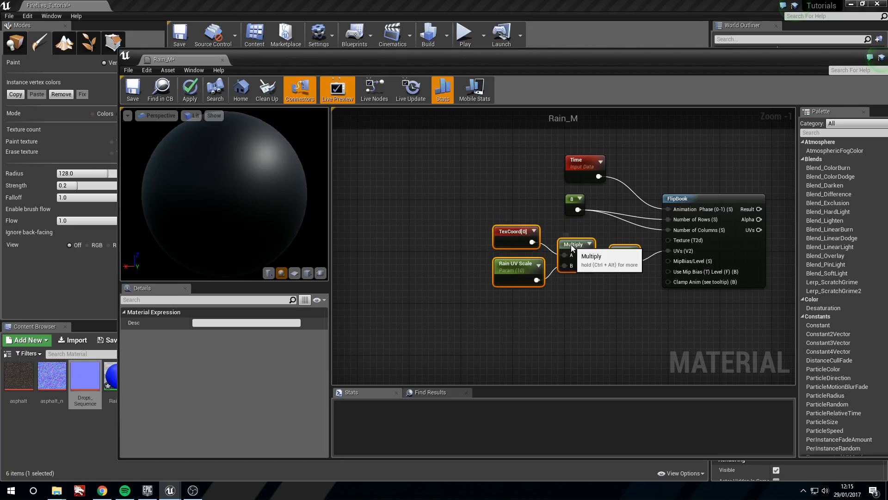
pyautogui.moveTo(491, 178); pyautogui.dragTo(464, 170, button='right')
pyautogui.moveTo(441, 157); pyautogui.dragTo(619, 281)
pyautogui.moveTo(462, 162); pyautogui.dragTo(706, 289)
pyautogui.moveTo(684, 193); pyautogui.dragTo(580, 193)
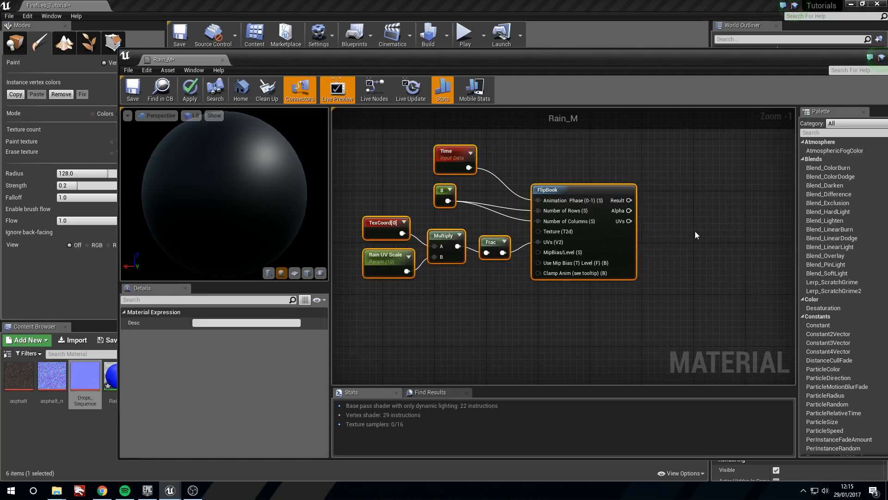
# Step: Add Drops_Sequence as a Texture Sample and connect the FlipBook's UVs output to its UVs input
pyautogui.moveTo(644, 231); pyautogui.dragTo(586, 226, button='right')
pyautogui.moveTo(86, 377); pyautogui.dragTo(641, 209)
pyautogui.moveTo(572, 220); pyautogui.dragTo(628, 196)
pyautogui.rightClick(635, 196)
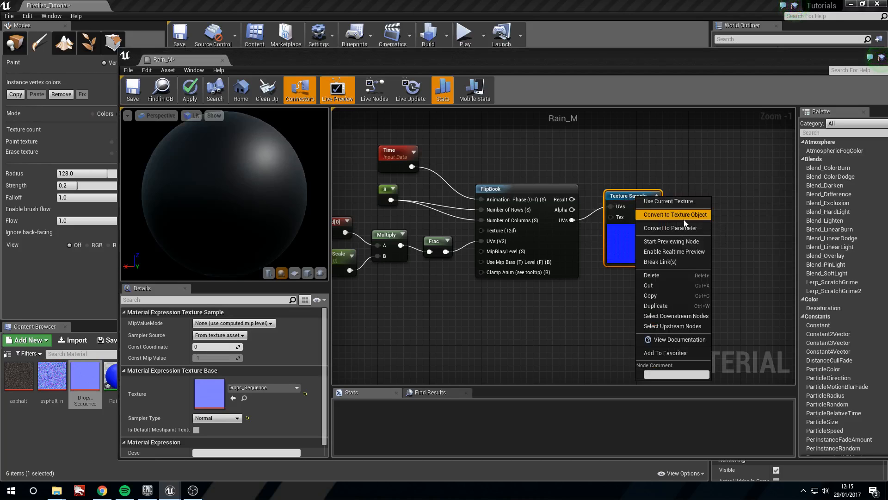
pyautogui.click(694, 228)
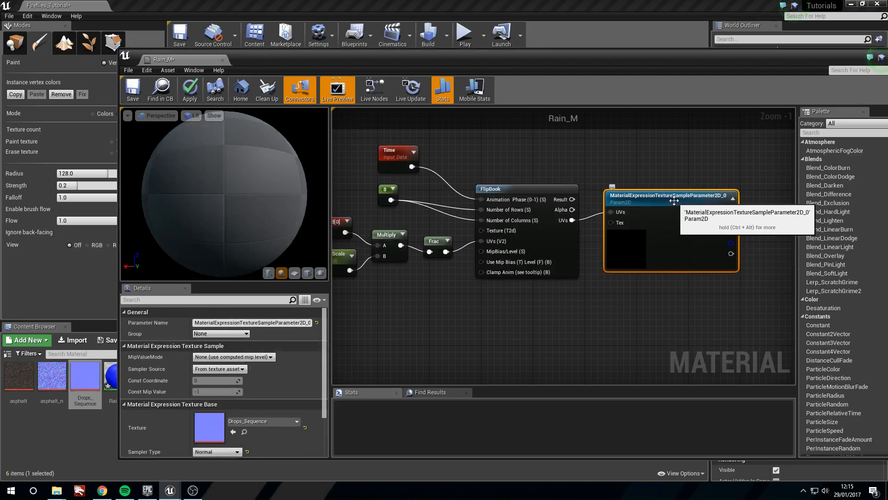
pyautogui.hotkey('ctrl', 'z')
# Step: Start previewing the Drops_Sequence Texture Sample node on the preview sphere
pyautogui.rightClick(631, 196)
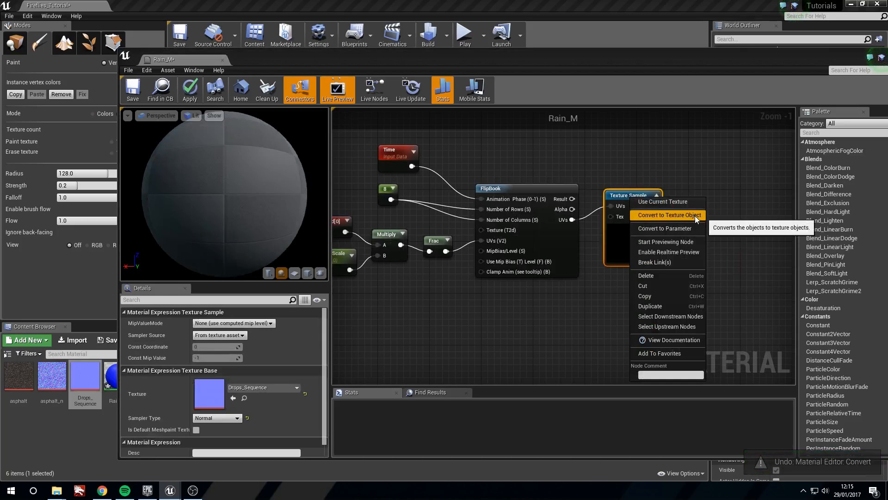
pyautogui.click(666, 242)
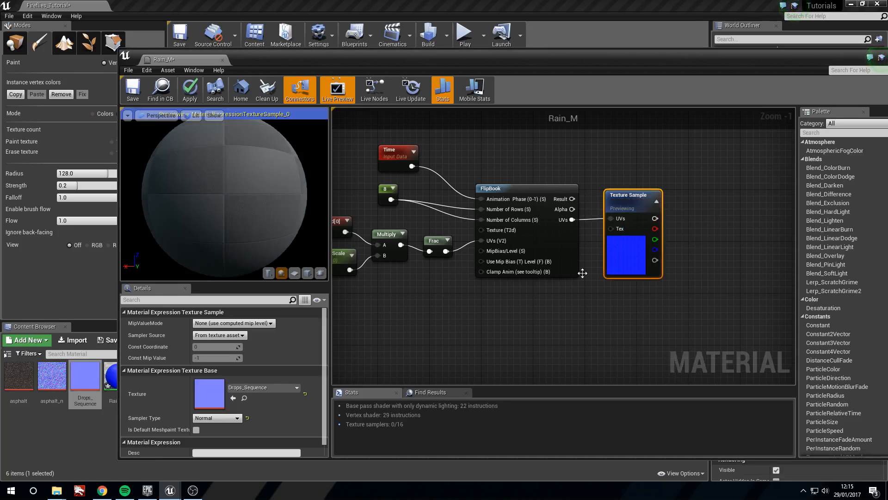
# Step: Switch the preview mesh to a plane and examine the animated rain drops on it up close
pyautogui.click(294, 272)
pyautogui.moveTo(224, 194); pyautogui.dragTo(225, 167, button='right')
pyautogui.moveTo(224, 166); pyautogui.dragTo(199, 192)
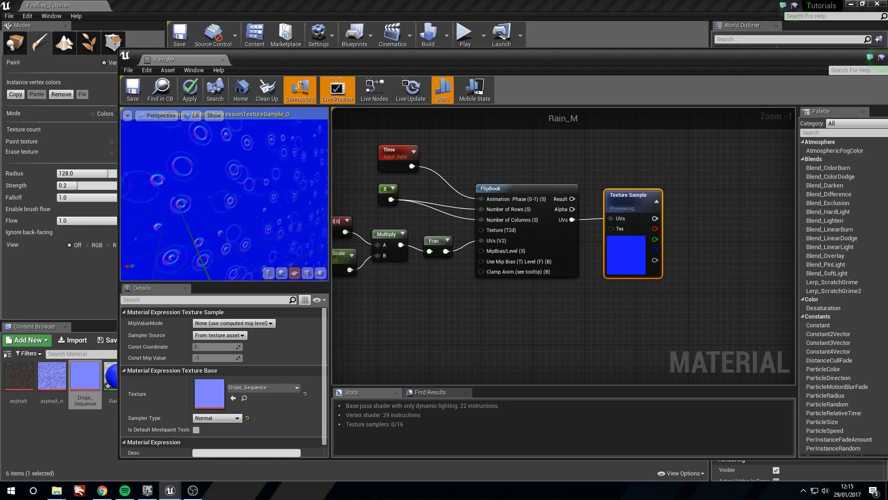
pyautogui.scroll(-5, 286, 256)
pyautogui.moveTo(732, 263); pyautogui.dragTo(659, 262, button='right')
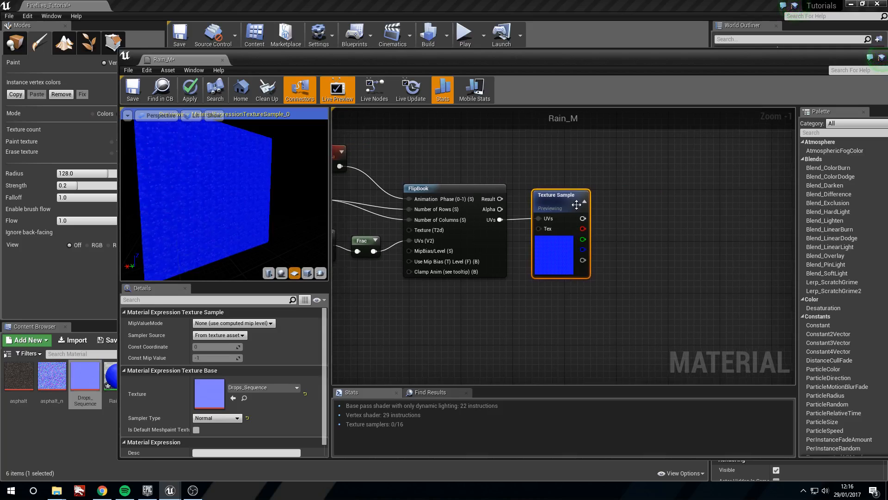
# Step: Stop previewing the Drops_Sequence Texture Sample and place the node slightly lower beside the FlipBook
pyautogui.rightClick(568, 199)
pyautogui.click(609, 242)
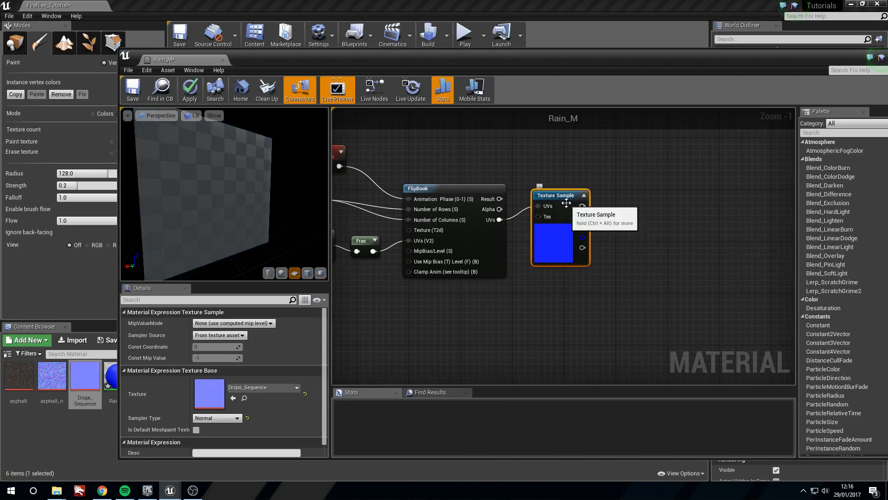
pyautogui.moveTo(567, 203); pyautogui.dragTo(550, 215)
pyautogui.moveTo(550, 216); pyautogui.dragTo(478, 220, button='right')
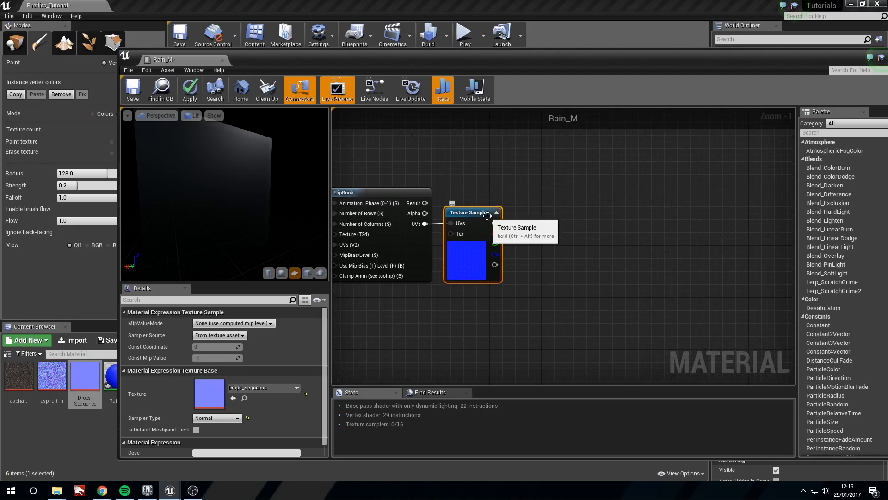
pyautogui.moveTo(487, 217); pyautogui.dragTo(494, 222)
pyautogui.moveTo(493, 223); pyautogui.dragTo(476, 224, button='right')
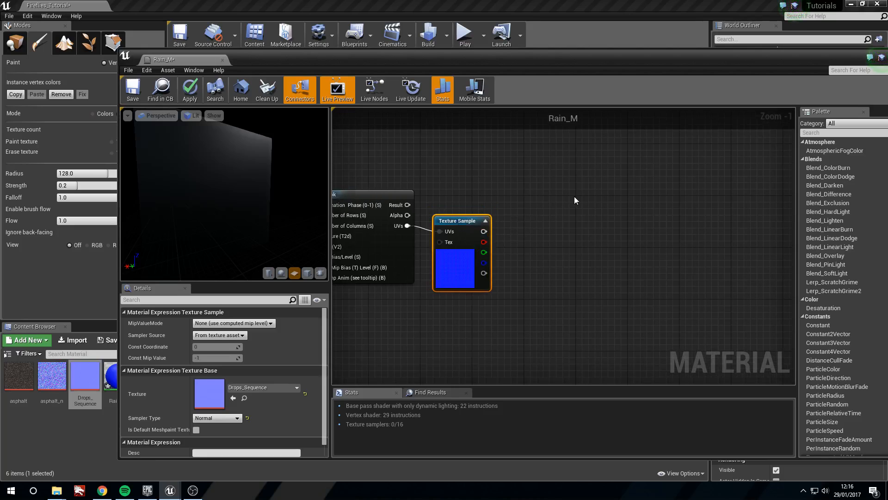
pyautogui.moveTo(482, 231); pyautogui.dragTo(523, 199)
pyautogui.click(510, 186)
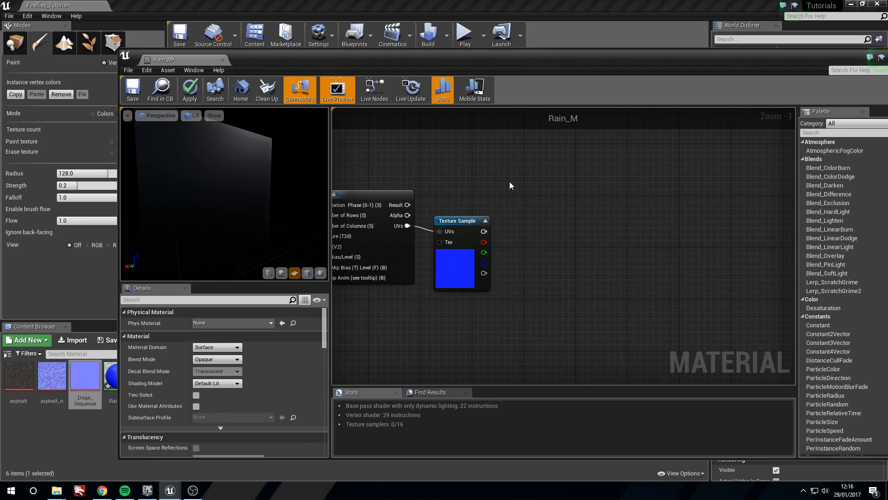
# Step: Open the Drops_Sequence texture and show only its blue channel
pyautogui.doubleClick(85, 376)
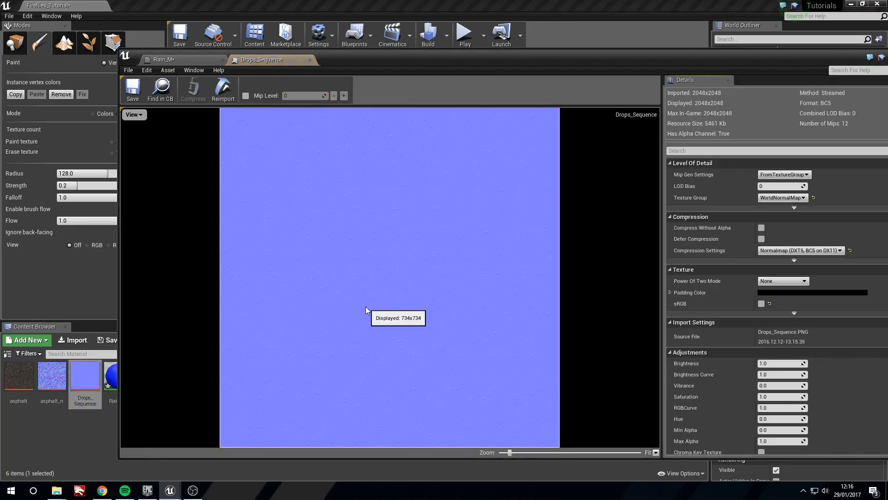
pyautogui.scroll(1, 231, 177)
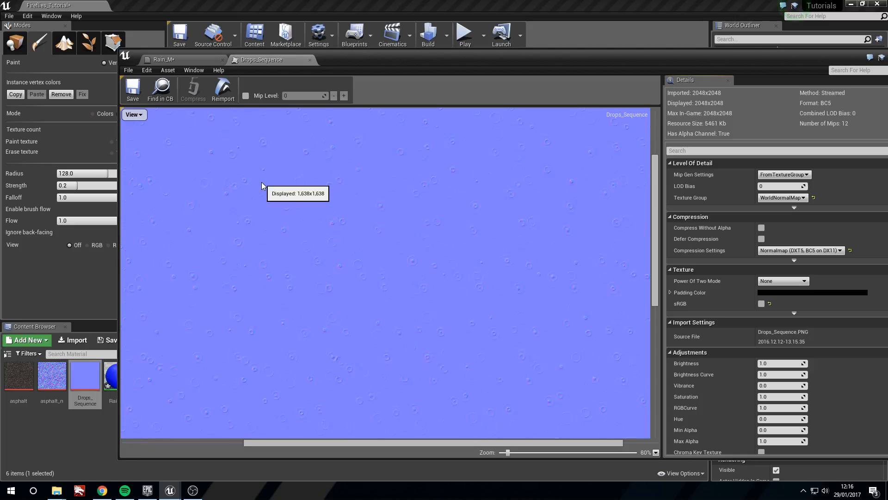
pyautogui.click(134, 114)
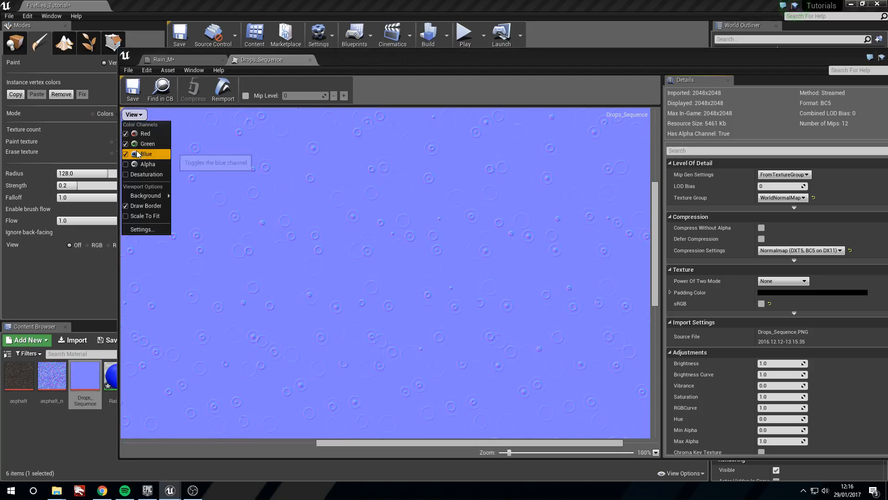
pyautogui.click(130, 148)
pyautogui.click(134, 114)
pyautogui.click(139, 133)
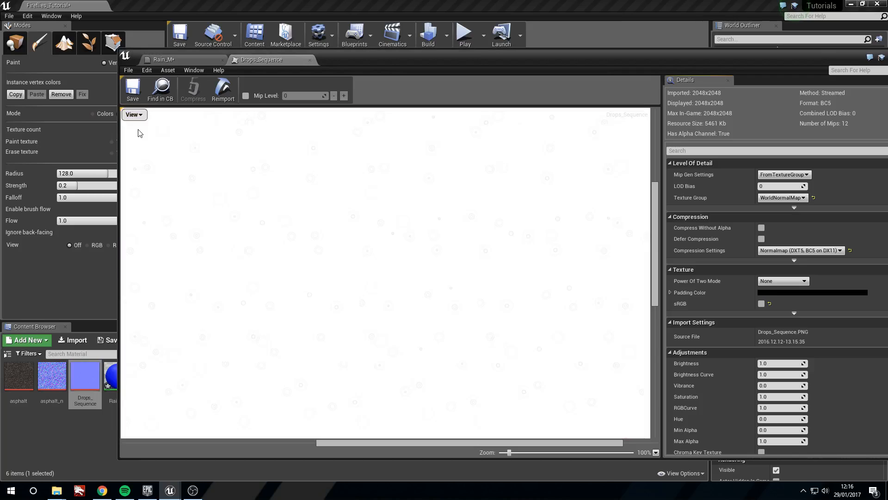
# Step: Turn off the blue channel of Drops_Sequence and view the green channel alone
pyautogui.click(142, 116)
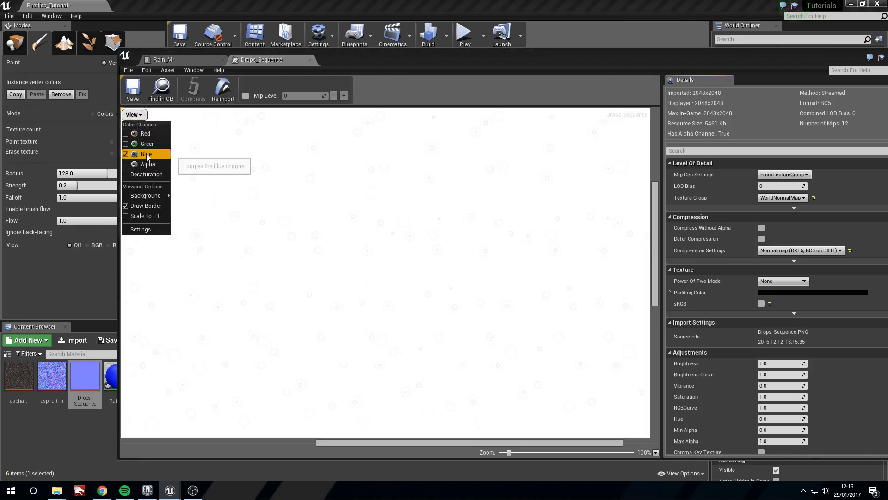
pyautogui.click(142, 154)
pyautogui.click(133, 114)
pyautogui.click(134, 114)
pyautogui.click(134, 115)
pyautogui.click(132, 147)
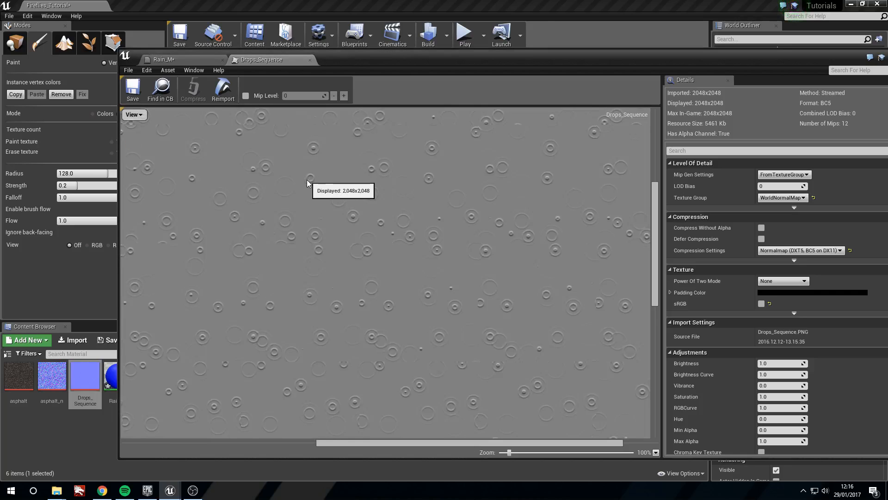
# Step: Turn off the green channel of Drops_Sequence and view the red channel alone
pyautogui.click(134, 115)
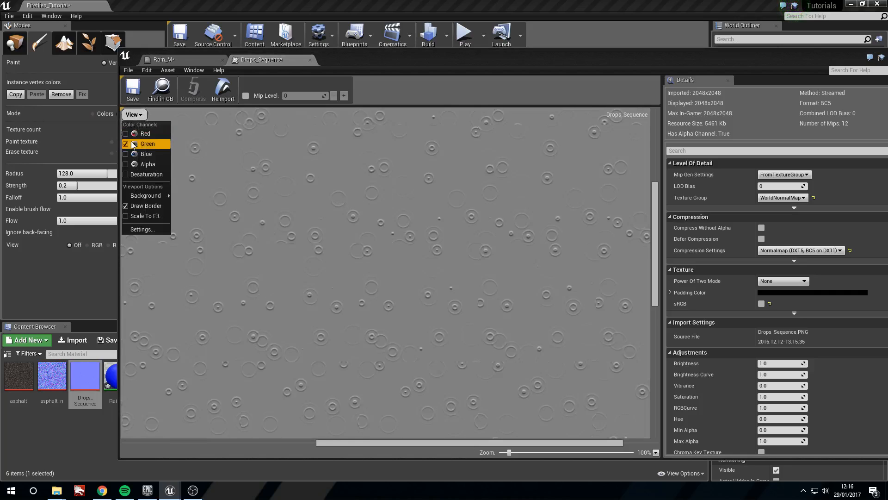
pyautogui.click(133, 144)
pyautogui.click(133, 114)
pyautogui.click(133, 115)
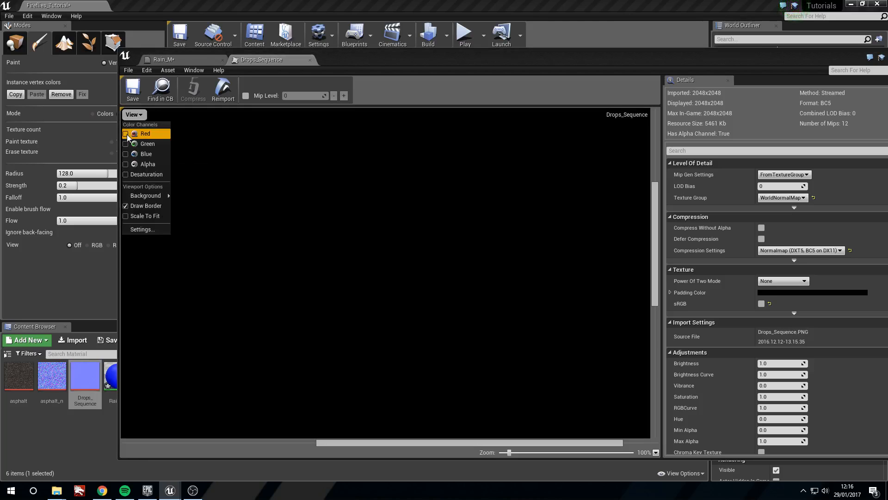
pyautogui.click(138, 133)
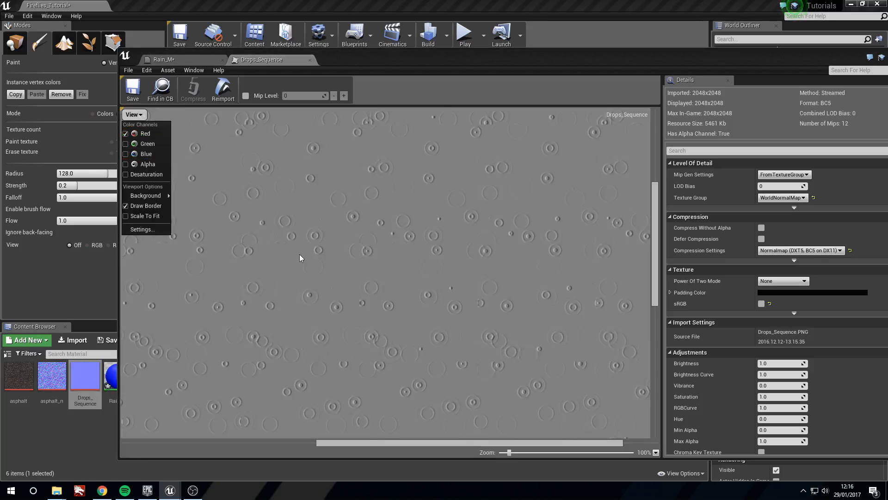
# Step: Show the green and blue channels again alongside red, and close the Drops_Sequence texture
pyautogui.click(130, 145)
pyautogui.click(130, 154)
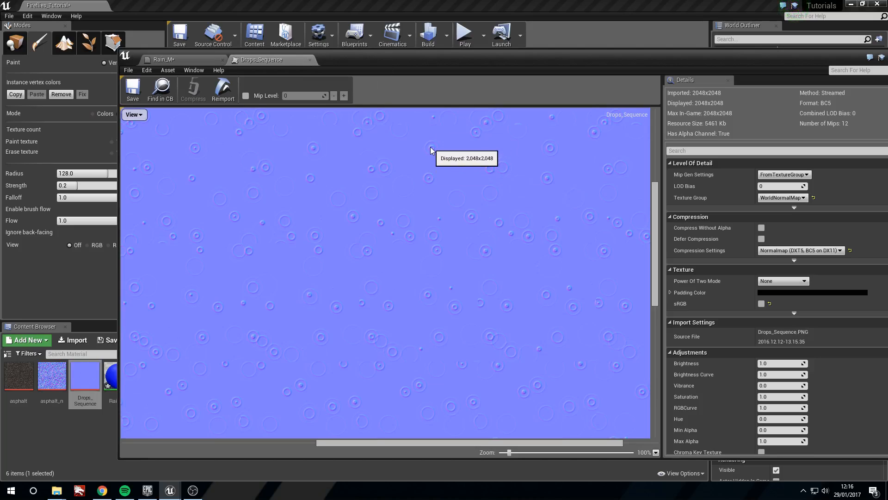
pyautogui.click(310, 61)
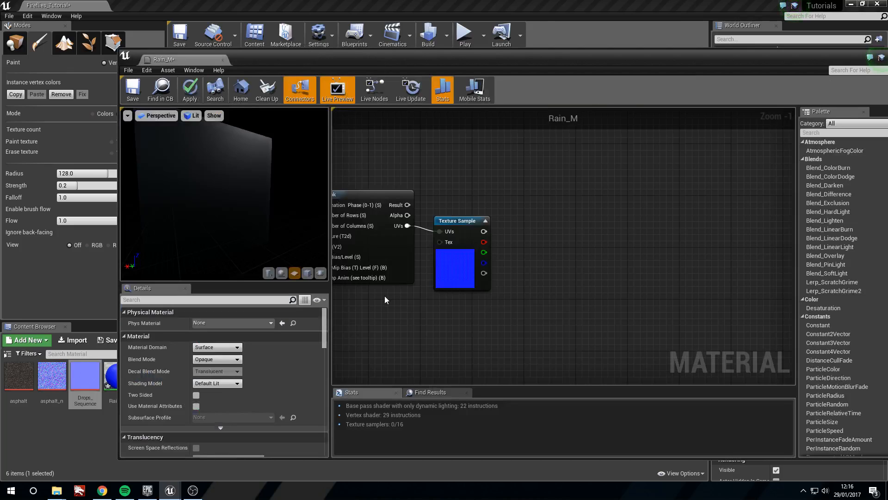
# Step: Add a ComponentMask for R and G fed by the Texture Sample's combined color output, placed close to it
pyautogui.moveTo(473, 222); pyautogui.dragTo(532, 185)
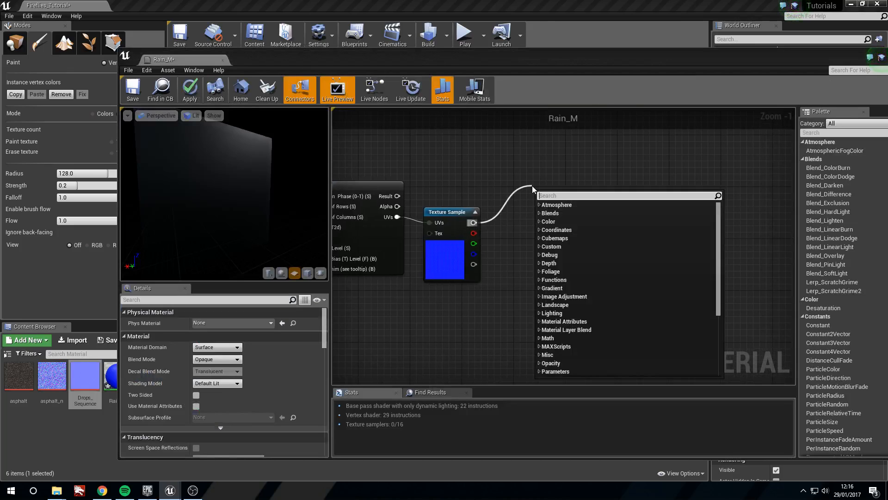
pyautogui.write('compon')
pyautogui.press('Return')
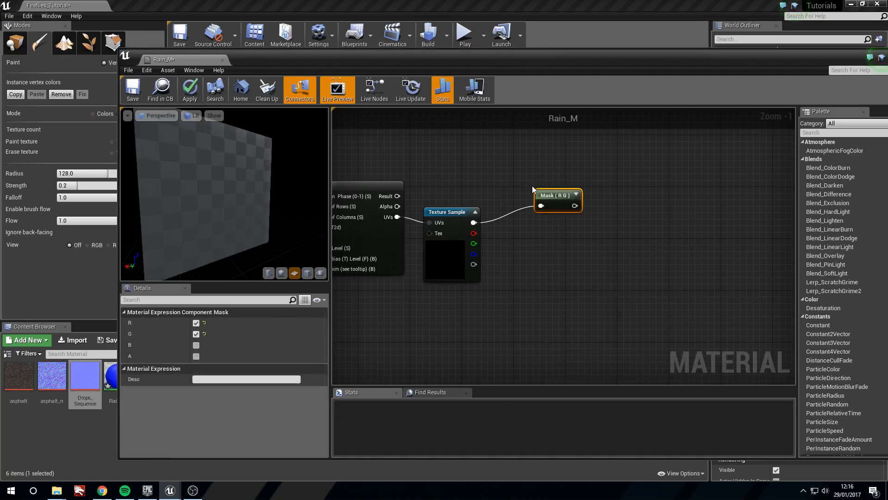
pyautogui.moveTo(549, 197); pyautogui.dragTo(524, 199)
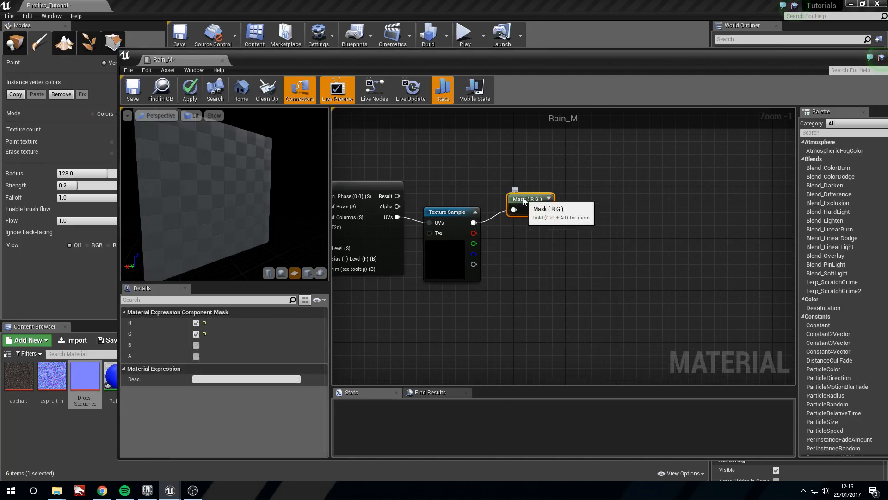
# Step: Add a Multiply node with the R G mask connected to A and a new scalar parameter connected to B
pyautogui.click(626, 197)
pyautogui.moveTo(632, 204); pyautogui.dragTo(591, 199)
pyautogui.click(527, 246)
pyautogui.moveTo(547, 249); pyautogui.dragTo(581, 224)
pyautogui.moveTo(579, 217); pyautogui.dragTo(585, 214)
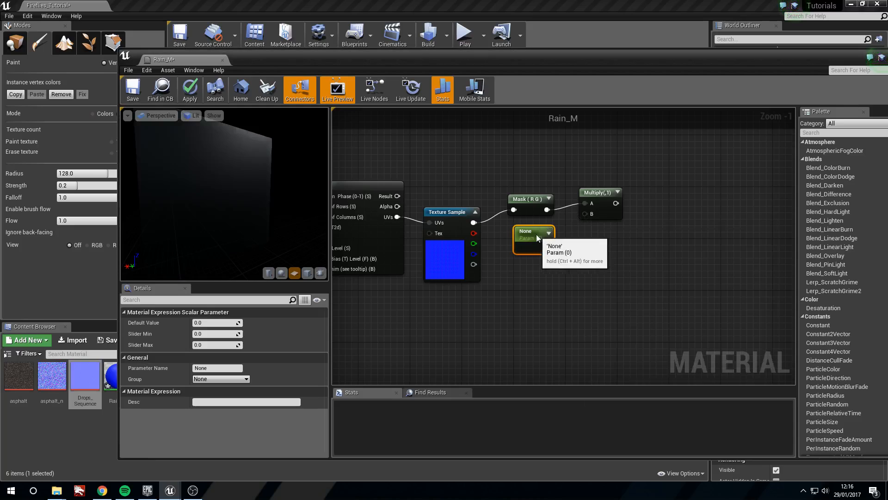
pyautogui.moveTo(534, 237); pyautogui.dragTo(540, 237)
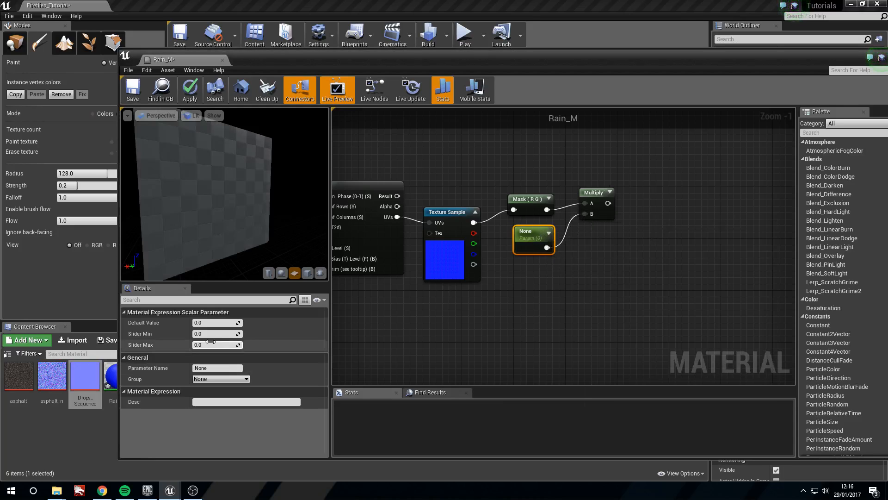
# Step: Name the new scalar parameter Rain Intensity and set its default value to 0.5
pyautogui.click(220, 368)
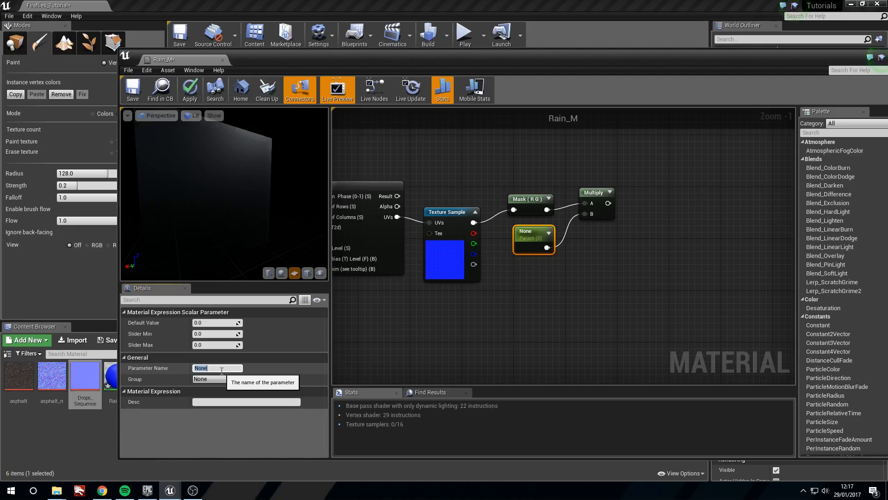
pyautogui.write('Rain Intensity')
pyautogui.press('Return')
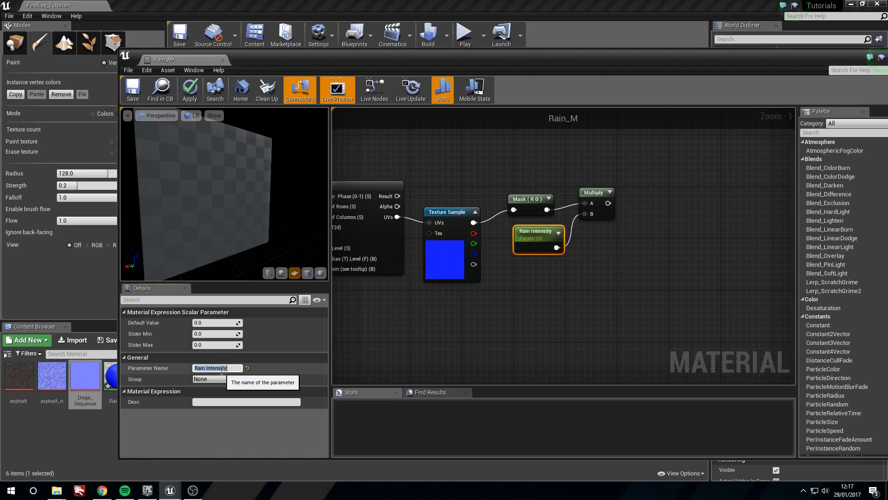
pyautogui.click(219, 322)
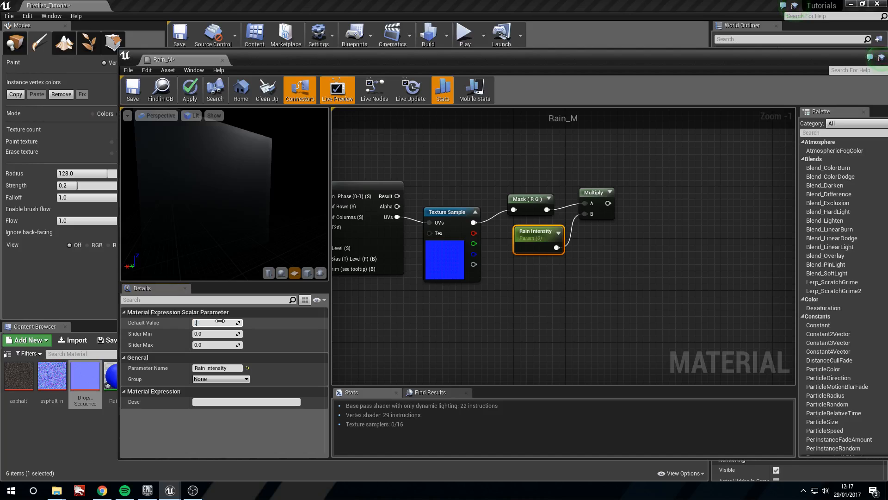
pyautogui.press('Return')
pyautogui.click(546, 221)
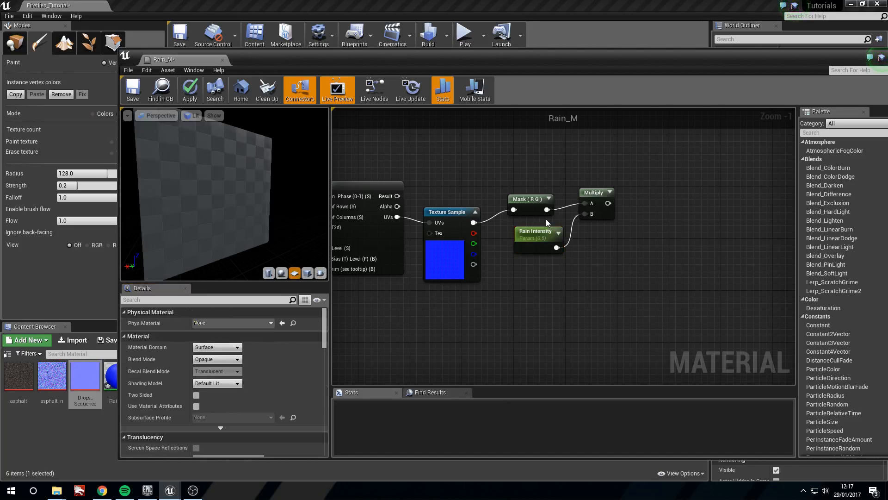
# Step: Arrange the R G mask and Rain Intensity nodes compactly in front of the Multiply node
pyautogui.click(535, 199)
pyautogui.moveTo(534, 199); pyautogui.dragTo(540, 198)
pyautogui.moveTo(555, 232); pyautogui.dragTo(549, 225)
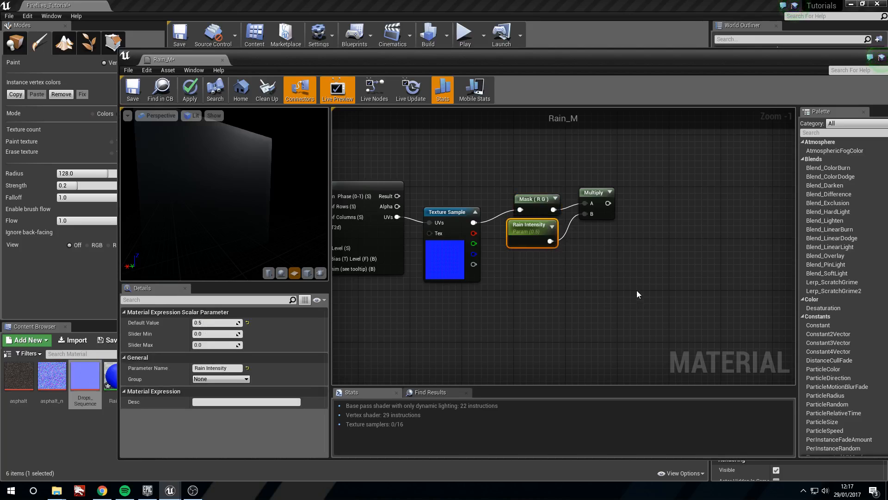
# Step: Add an AppendVector node, connecting the Multiply output to A and the Texture Sample's blue output to B
pyautogui.moveTo(638, 290); pyautogui.dragTo(583, 297, button='right')
pyautogui.rightClick(595, 259)
pyautogui.write('app')
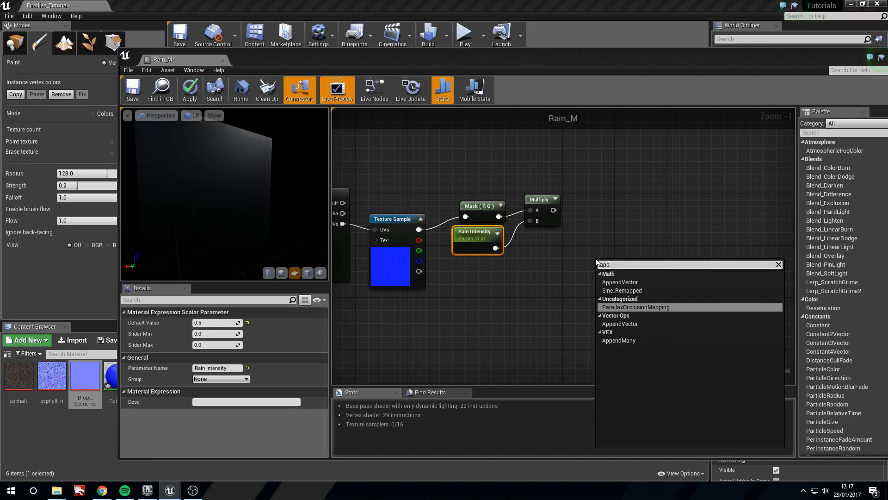
pyautogui.press('Up')
pyautogui.press('Up')
pyautogui.press('Return')
pyautogui.moveTo(596, 262); pyautogui.dragTo(589, 244)
pyautogui.moveTo(554, 211); pyautogui.dragTo(595, 255)
pyautogui.moveTo(419, 260); pyautogui.dragTo(598, 237)
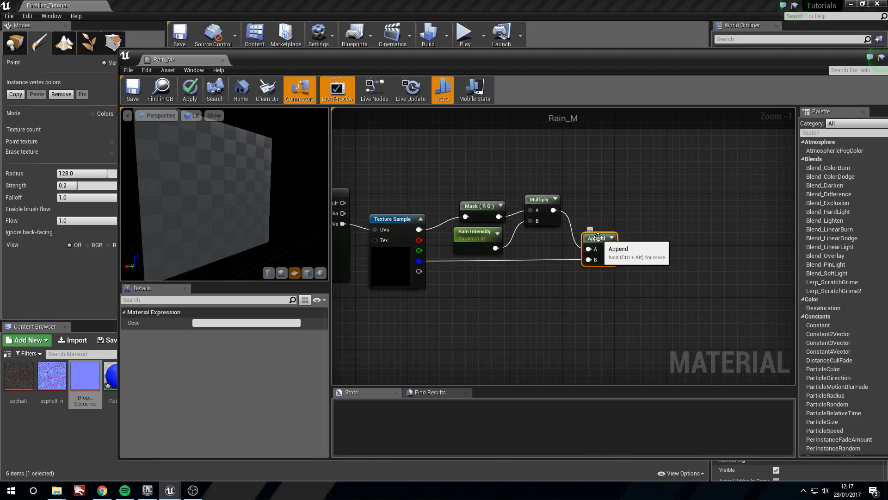
# Step: Start previewing the Append node and examine the drops on the preview plane up close
pyautogui.moveTo(615, 302); pyautogui.dragTo(558, 284, button='right')
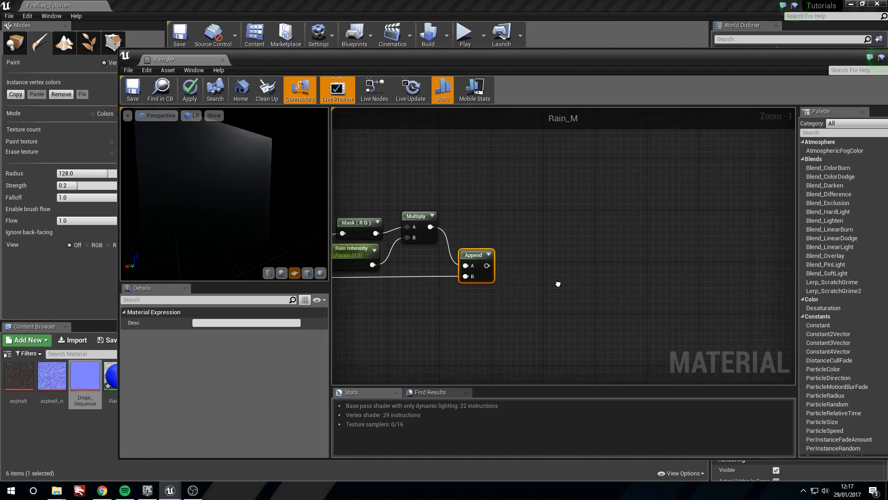
pyautogui.rightClick(468, 255)
pyautogui.click(510, 260)
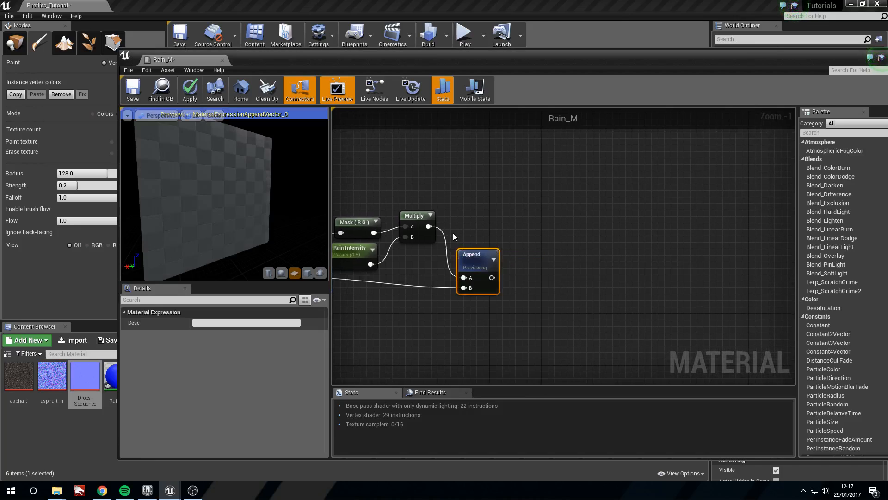
pyautogui.moveTo(454, 236); pyautogui.dragTo(522, 239, button='right')
pyautogui.moveTo(257, 184); pyautogui.dragTo(222, 194)
pyautogui.moveTo(223, 194); pyautogui.dragTo(229, 231, button='right')
# Step: Try other default values for Rain Intensity while watching the preview, and set it back to 0.5
pyautogui.click(419, 252)
pyautogui.moveTo(196, 323); pyautogui.dragTo(224, 324)
pyautogui.write('0.5')
pyautogui.press('Return')
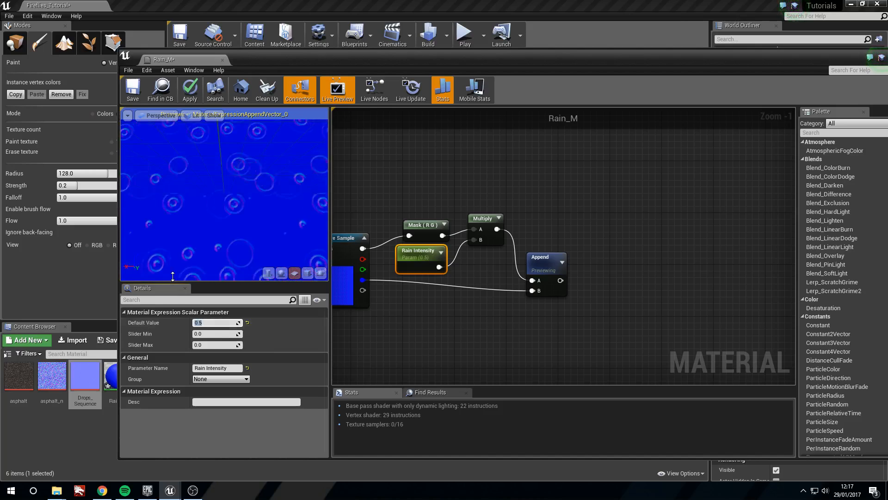
pyautogui.click(582, 353)
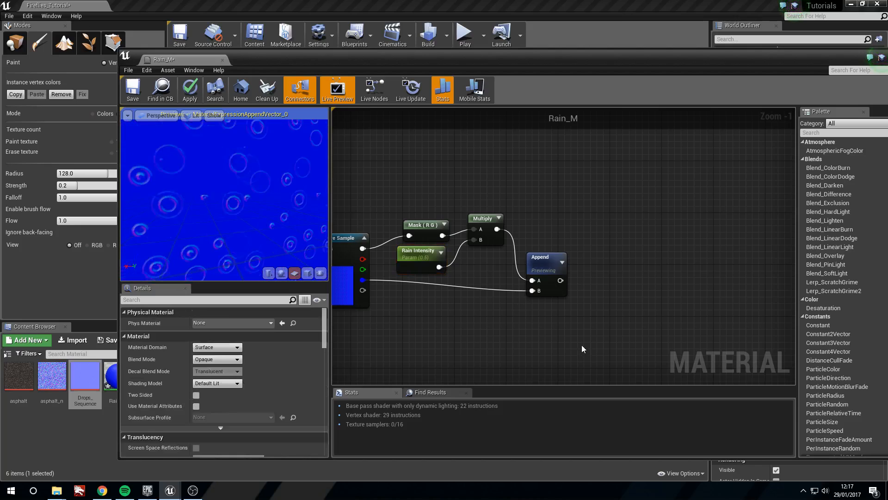
# Step: Stop previewing the Append node
pyautogui.moveTo(582, 353); pyautogui.dragTo(532, 344, button='right')
pyautogui.rightClick(507, 261)
pyautogui.click(560, 270)
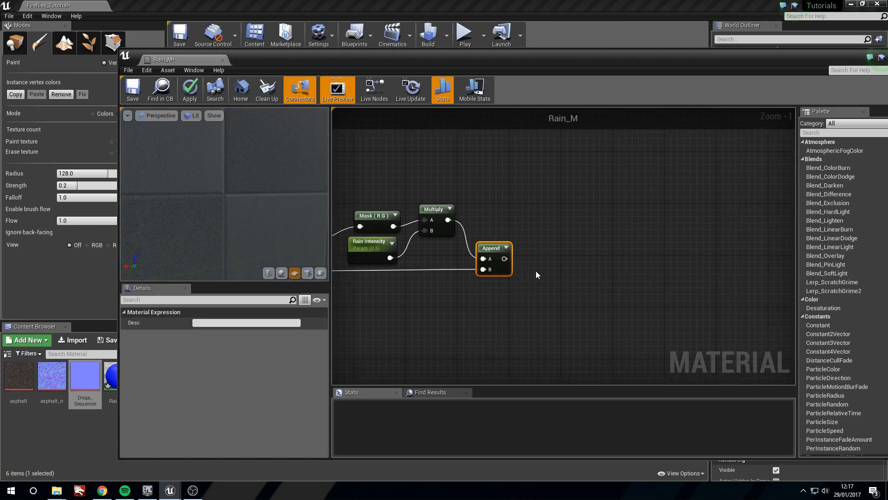
pyautogui.scroll(-3, 536, 271)
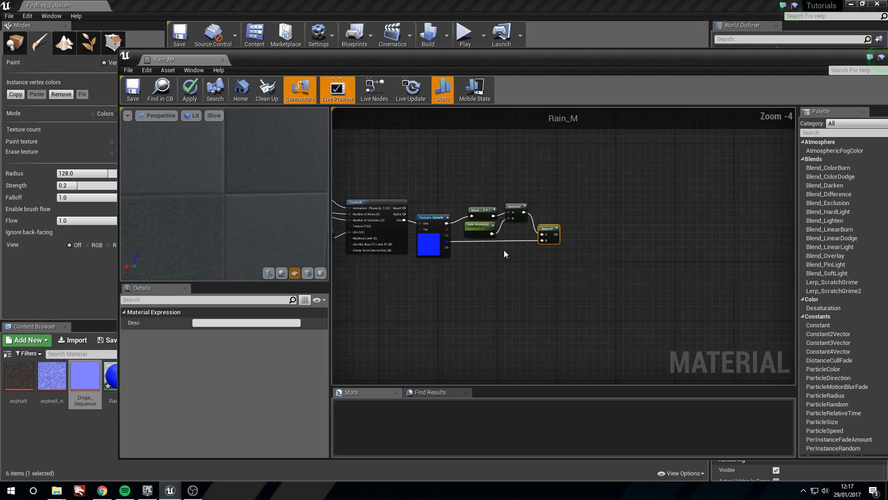
pyautogui.moveTo(588, 241); pyautogui.dragTo(508, 263, button='right')
pyautogui.moveTo(453, 289); pyautogui.dragTo(565, 253, button='right')
pyautogui.scroll(-1, 601, 285)
pyautogui.moveTo(544, 235)
pyautogui.mouseDown()
pyautogui.moveTo(587, 220)
pyautogui.moveTo(548, 232)
pyautogui.mouseUp()
pyautogui.rightClick(591, 228)
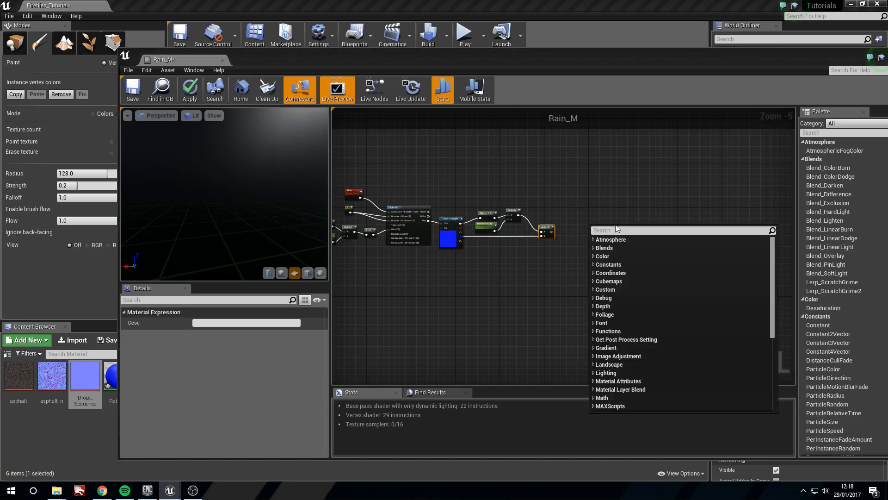
pyautogui.write('switch')
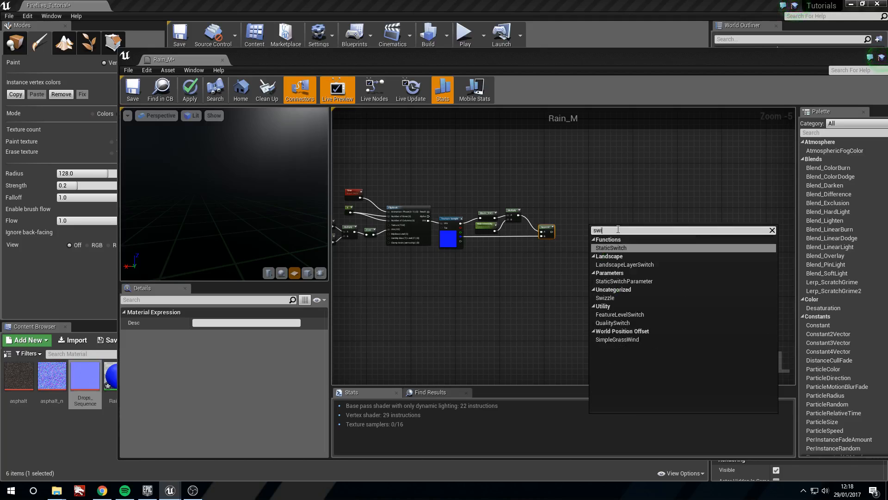
pyautogui.click(617, 249)
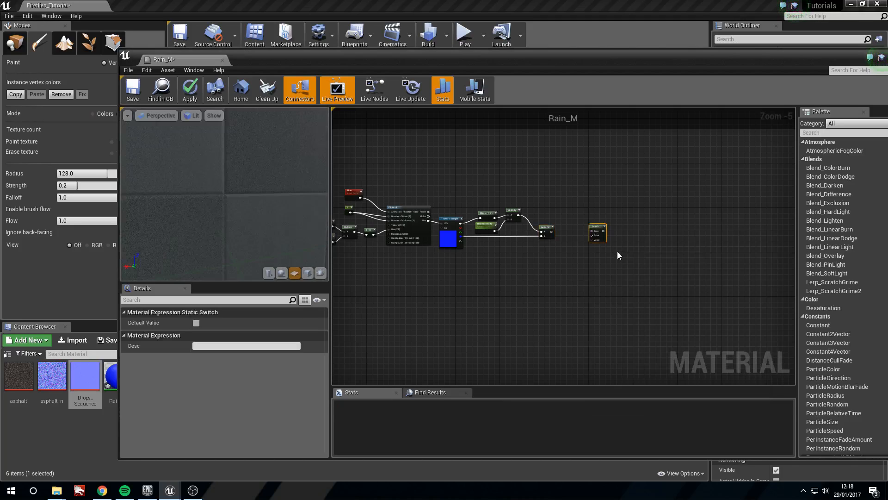
pyautogui.scroll(5, 610, 252)
pyautogui.press('Delete')
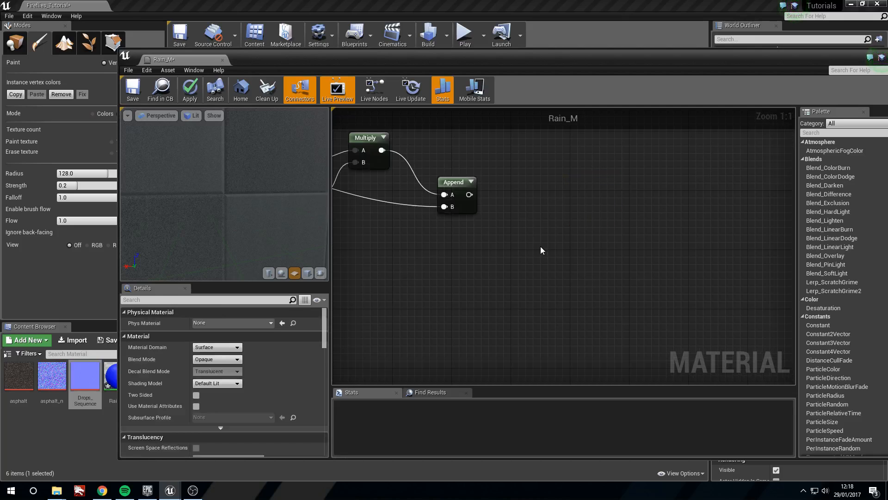
# Step: Add a StaticSwitchParameter node beside the Append node and connect the Append output to its False input
pyautogui.rightClick(541, 250)
pyautogui.write('bool')
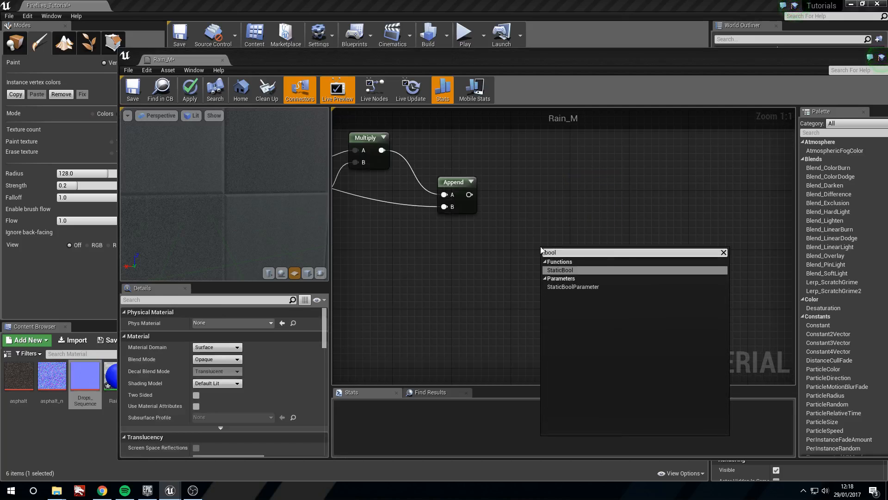
pyautogui.hotkey('ctrl', 'a')
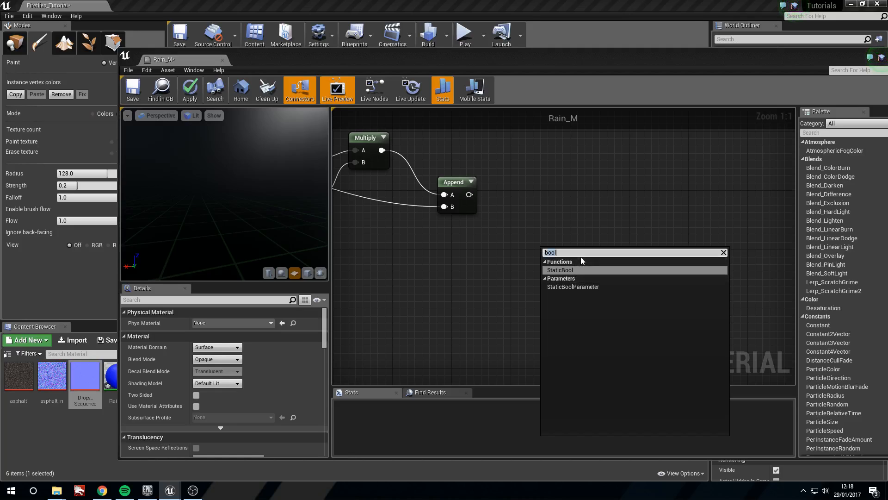
pyautogui.press('BackSpace')
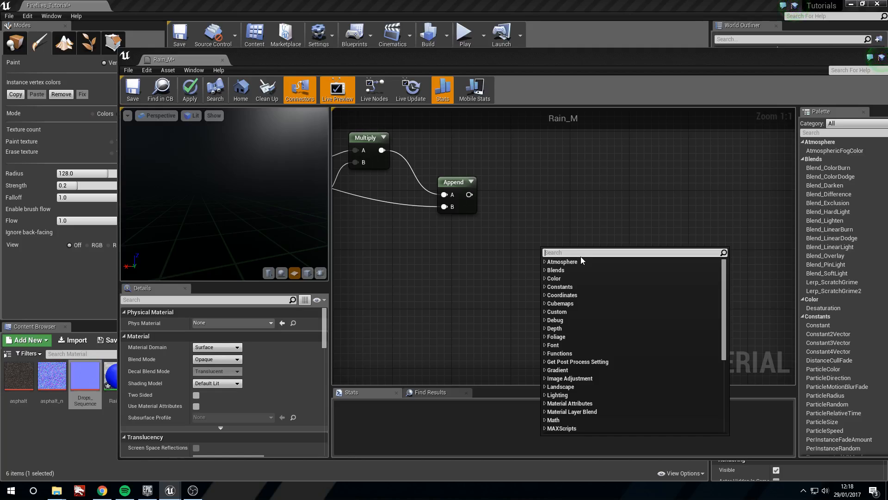
pyautogui.write('swit')
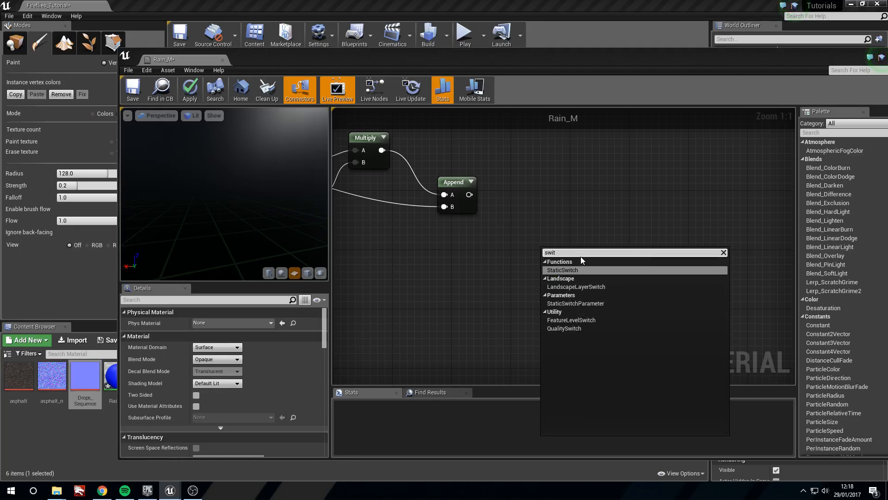
pyautogui.click(595, 304)
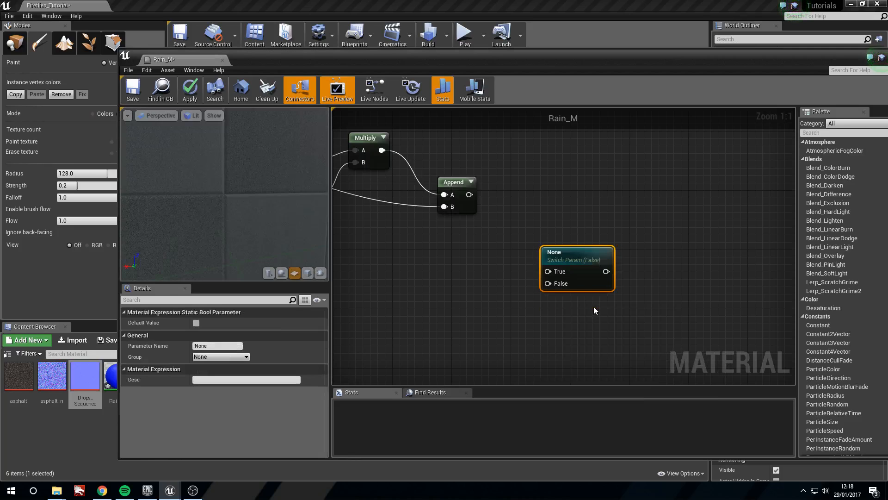
pyautogui.moveTo(581, 270); pyautogui.dragTo(581, 177)
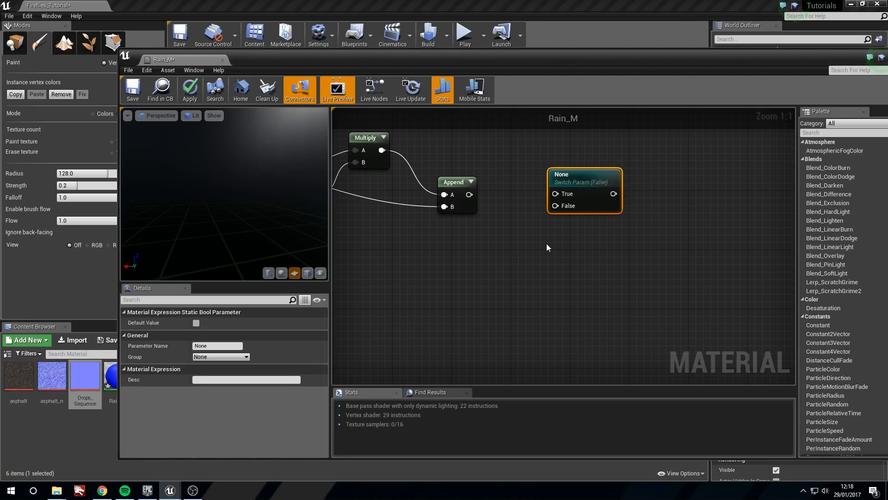
pyautogui.moveTo(468, 195); pyautogui.dragTo(554, 209)
# Step: Name the switch parameter Rain in Puddles and turn its default value on
pyautogui.doubleClick(570, 175)
pyautogui.click(226, 345)
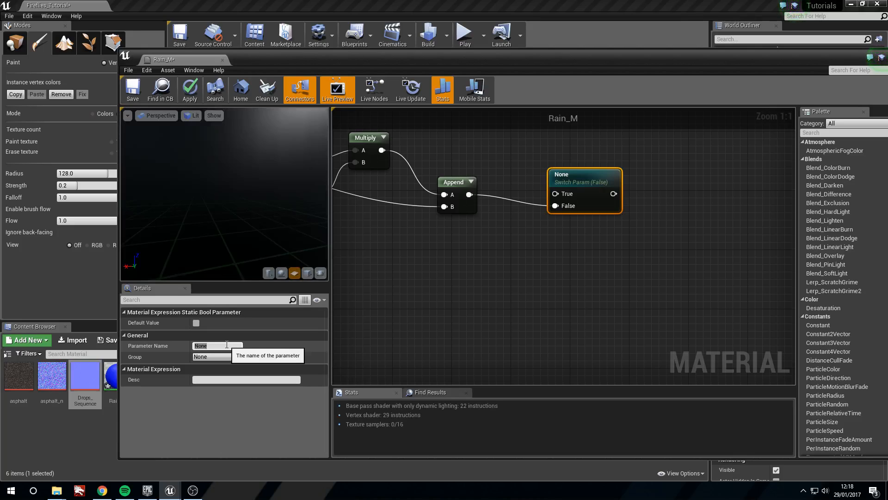
pyautogui.write('Ra')
pyautogui.press('Return')
pyautogui.click(490, 212)
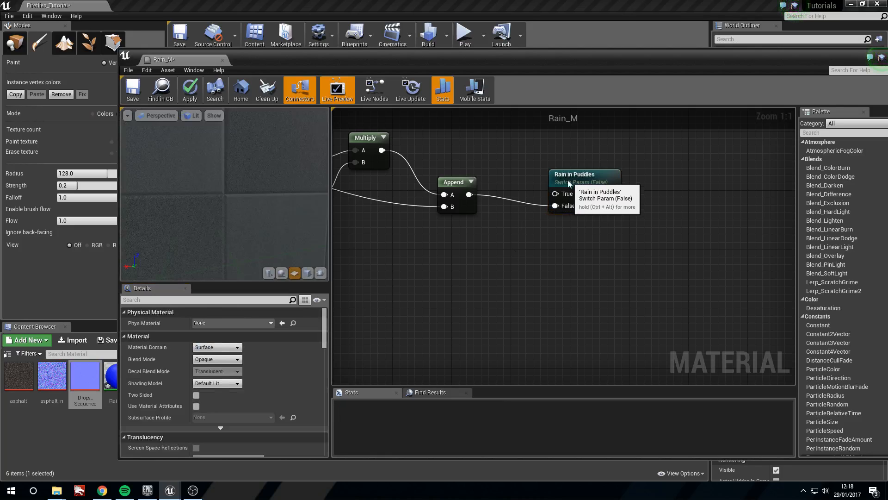
pyautogui.click(566, 185)
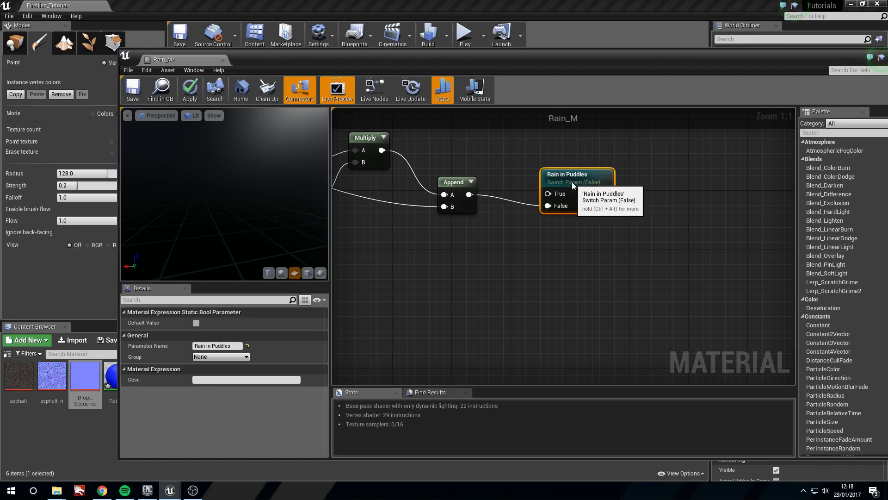
pyautogui.click(196, 322)
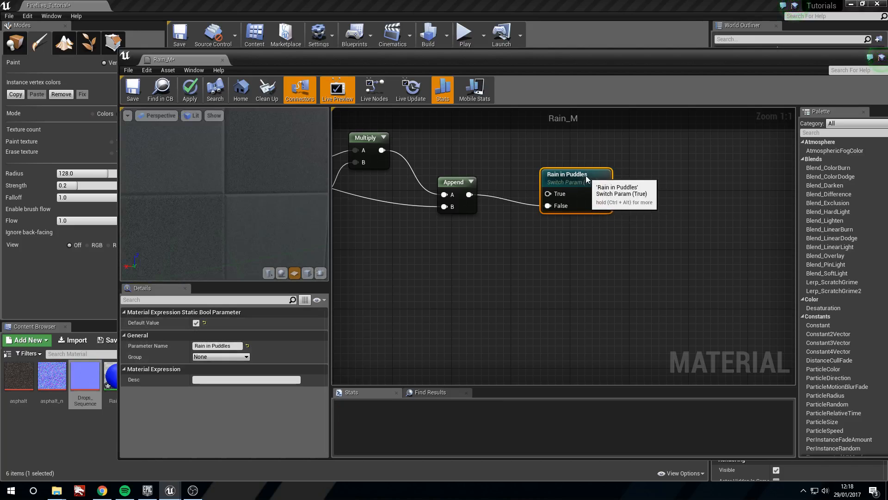
pyautogui.moveTo(585, 176); pyautogui.dragTo(593, 168)
# Step: Add a TextureCoordinate node in the empty area below the rain FlipBook nodes
pyautogui.moveTo(532, 261); pyautogui.dragTo(579, 290, button='right')
pyautogui.scroll(-3, 578, 289)
pyautogui.scroll(-2, 582, 287)
pyautogui.scroll(2, 570, 276)
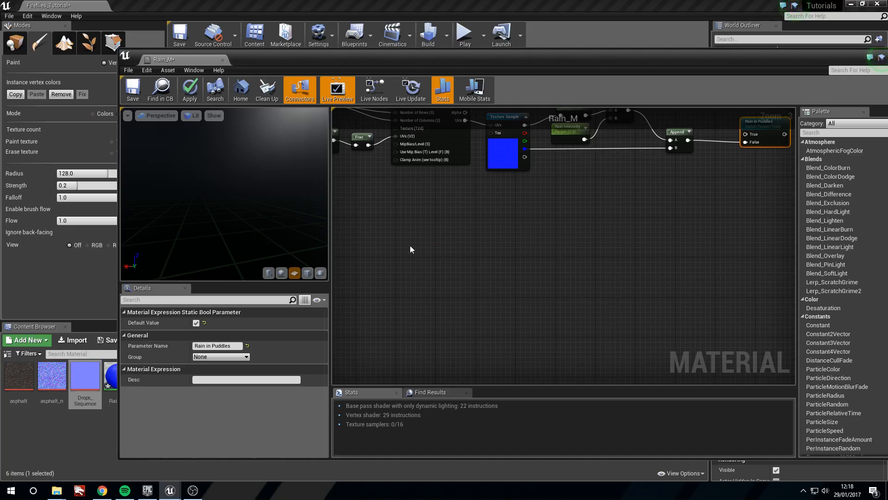
pyautogui.press('u')
pyautogui.click(425, 255)
pyautogui.moveTo(432, 266); pyautogui.dragTo(427, 240)
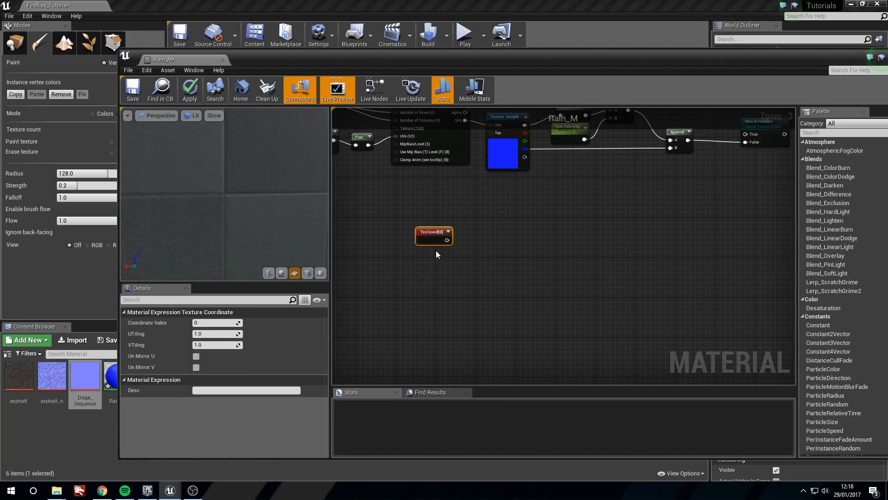
pyautogui.click(438, 267)
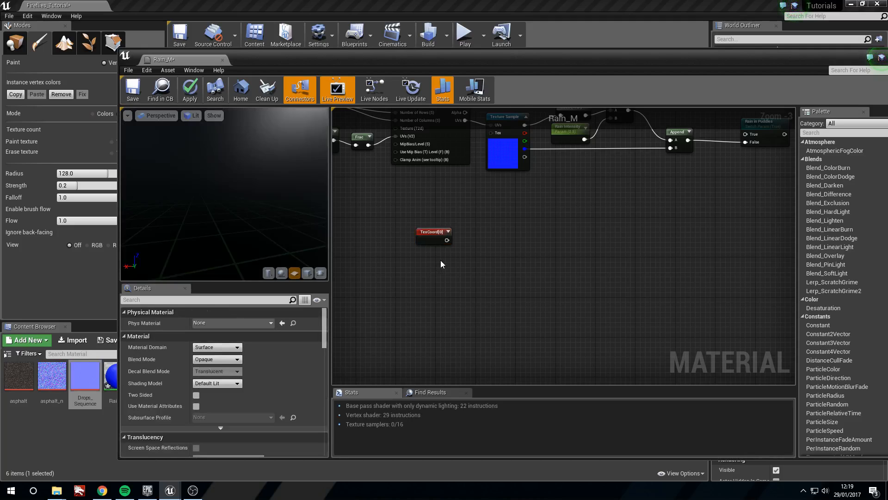
# Step: Add a scalar parameter named Wave Scale just below the new TexCoord node
pyautogui.press('s')
pyautogui.click(440, 260)
pyautogui.click(227, 365)
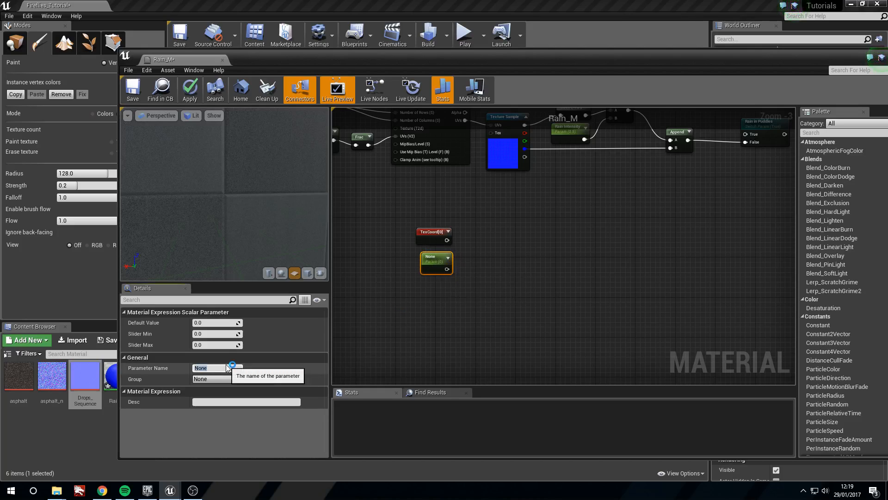
pyautogui.write('Wave Scale')
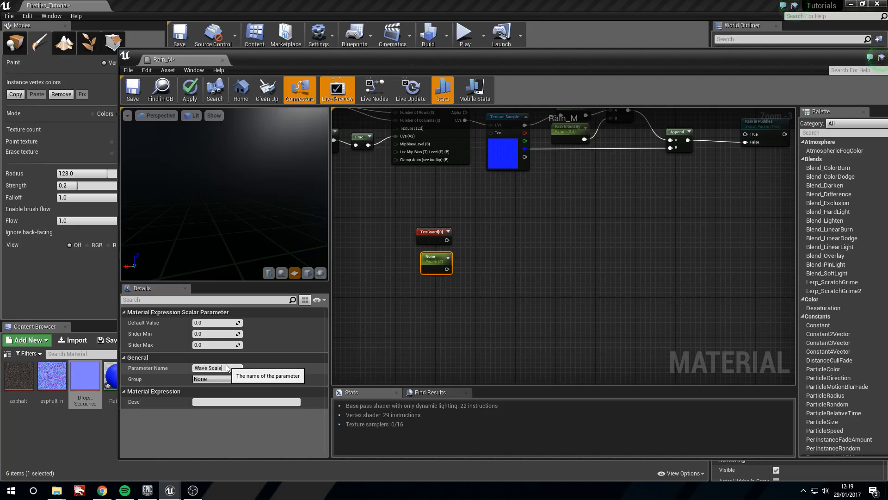
pyautogui.press('Return')
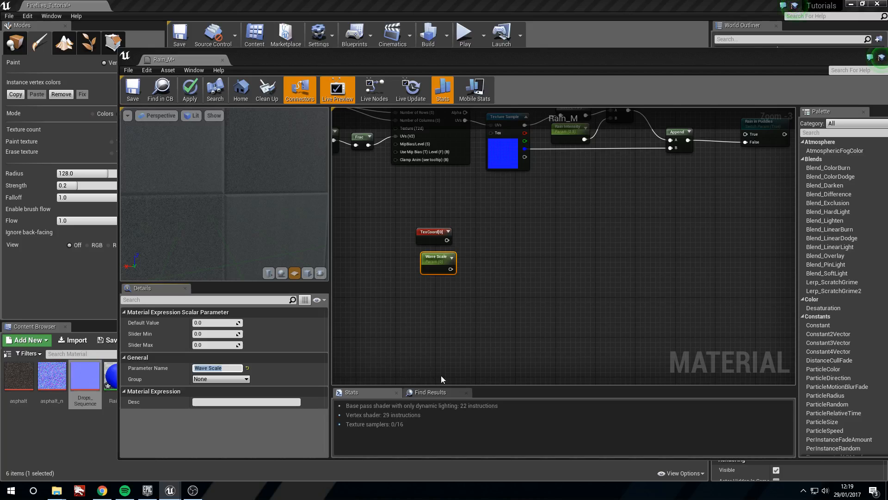
# Step: Add a Multiply node with TexCoord in A and Wave Scale in B, and set Wave Scale's default value to 1.0
pyautogui.click(488, 215)
pyautogui.click(481, 245)
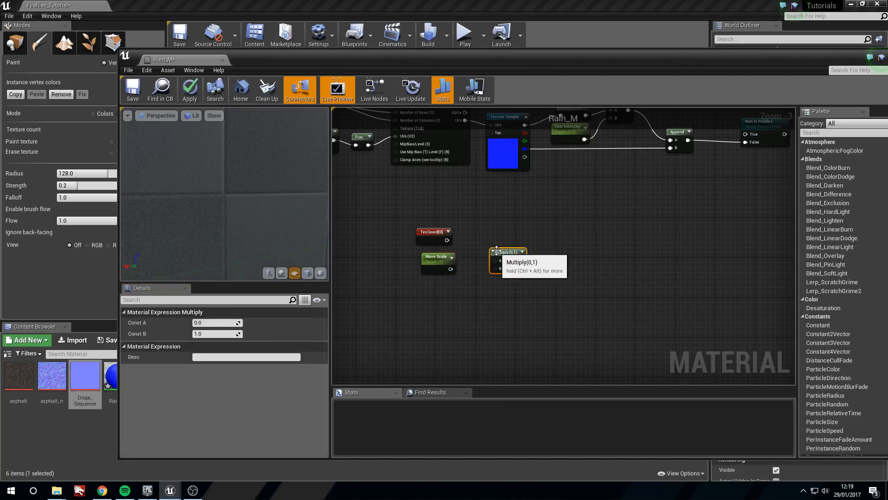
pyautogui.moveTo(462, 247); pyautogui.dragTo(481, 263)
pyautogui.click(437, 260)
pyautogui.click(210, 322)
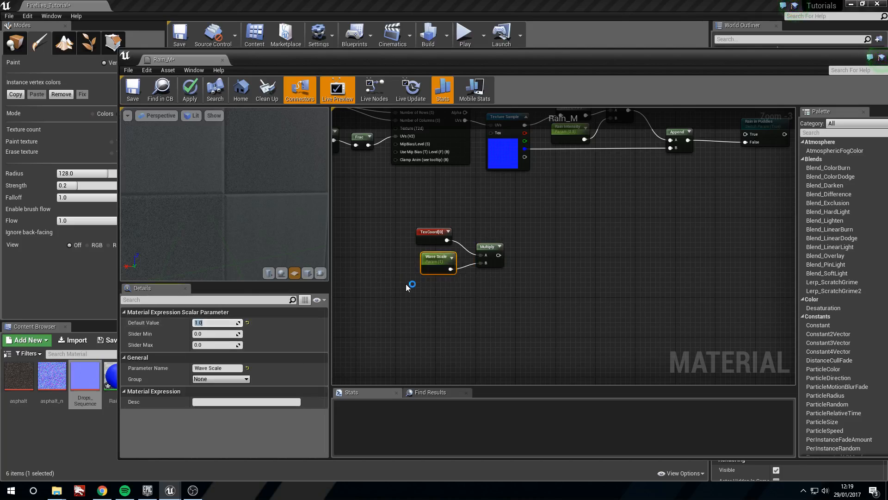
pyautogui.moveTo(428, 260); pyautogui.dragTo(421, 260)
# Step: Add a Panner node, connect the Multiply output to its Coordinate input, and set its Speed X to 0.1
pyautogui.moveTo(541, 334); pyautogui.dragTo(505, 334, button='right')
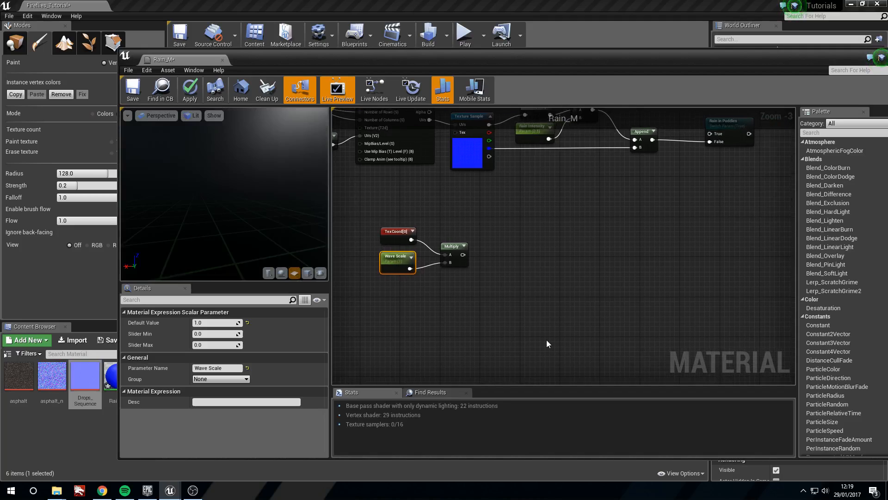
pyautogui.click(507, 253)
pyautogui.moveTo(462, 254); pyautogui.dragTo(547, 246)
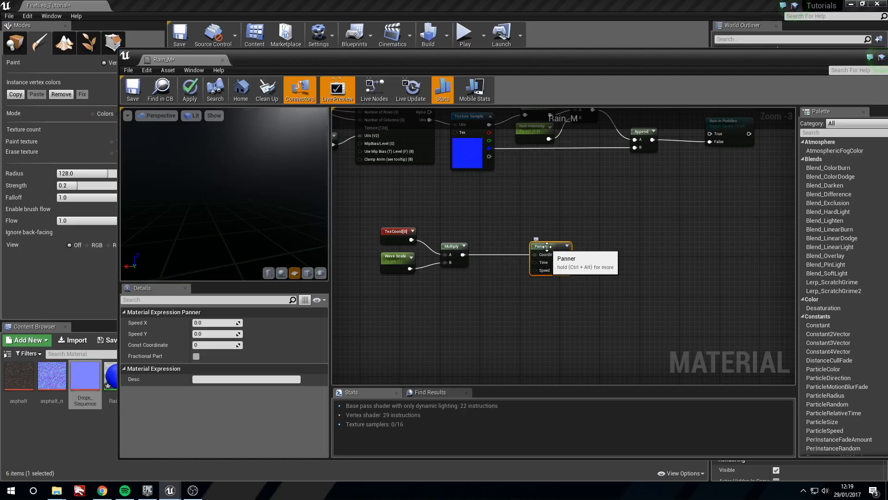
pyautogui.click(211, 323)
pyautogui.write('0.1')
pyautogui.press('Return')
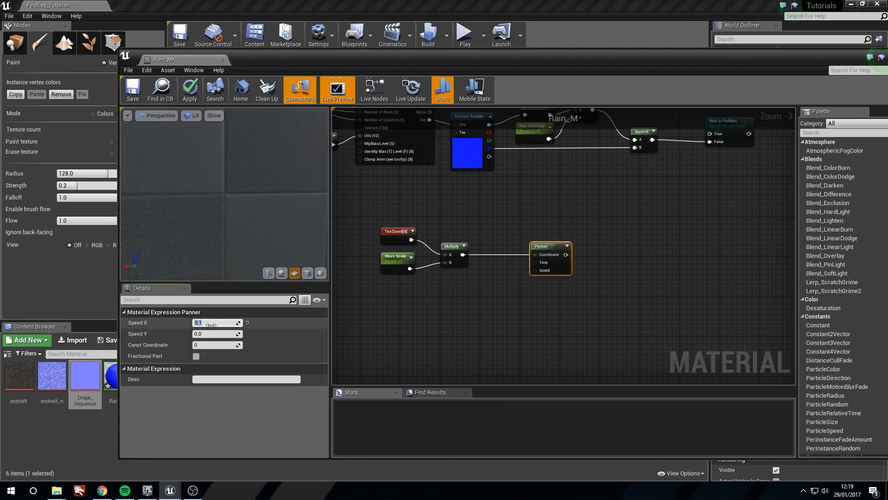
pyautogui.click(531, 303)
pyautogui.moveTo(557, 246); pyautogui.dragTo(532, 242)
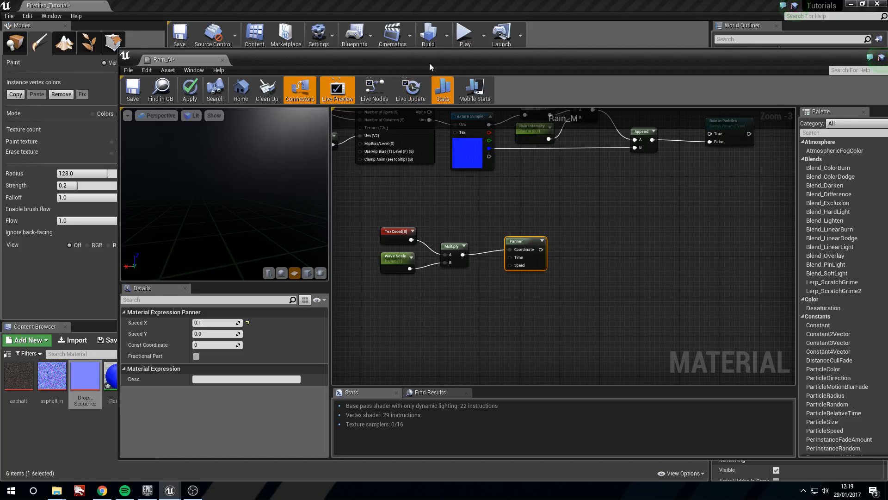
# Step: Add the water_nrm texture to the graph as a Texture Sample and connect the Panner output to its UVs
pyautogui.moveTo(433, 60); pyautogui.dragTo(538, 60)
pyautogui.moveTo(198, 376); pyautogui.dragTo(696, 276)
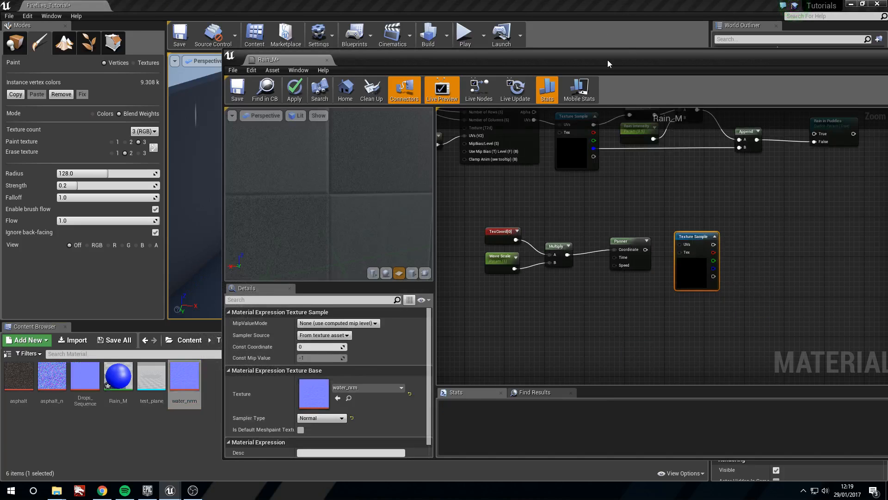
pyautogui.doubleClick(607, 60)
pyautogui.moveTo(524, 245); pyautogui.dragTo(581, 237)
pyautogui.rightClick(581, 237)
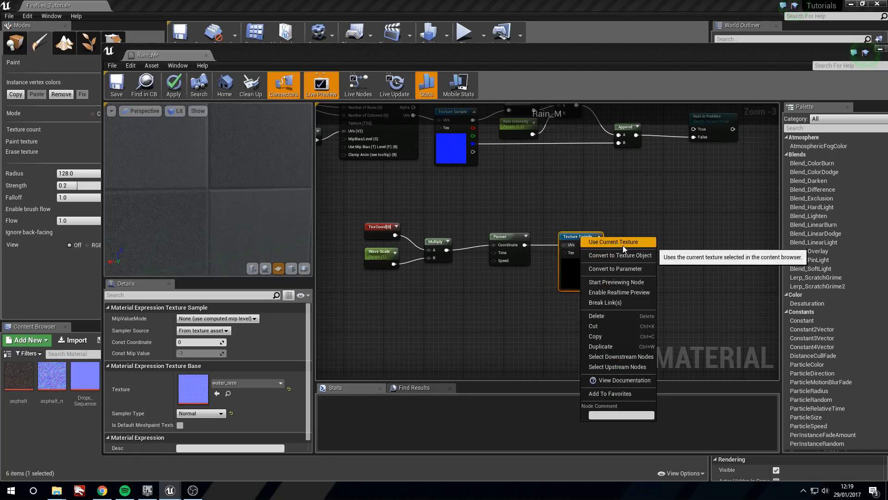
pyautogui.click(627, 268)
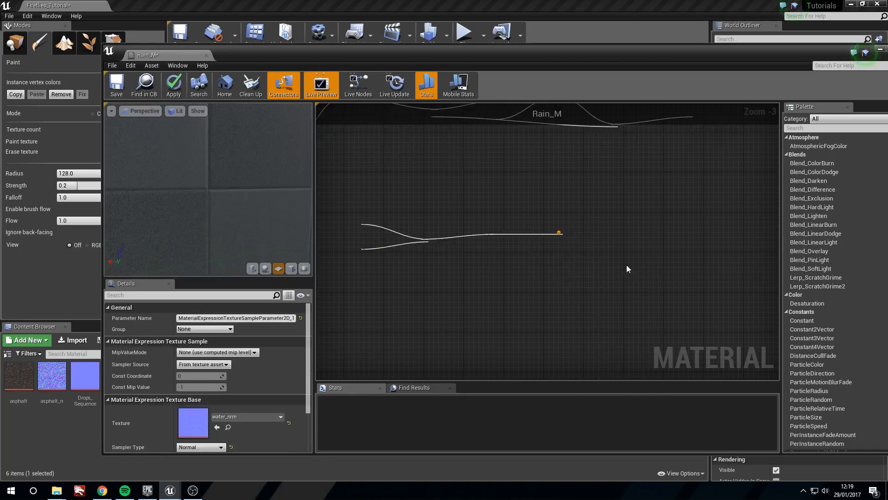
pyautogui.hotkey('ctrl', 'z')
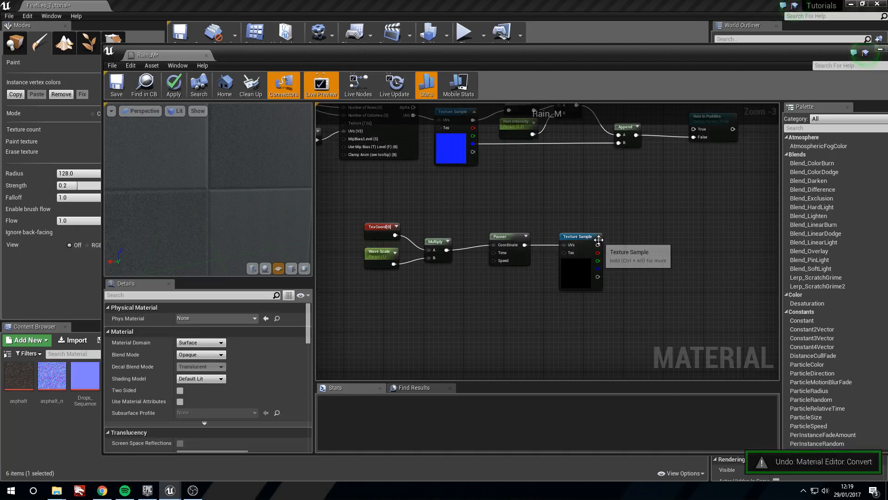
# Step: Preview the water_nrm Texture Sample, examine the waves on the preview plane from an angle, and stop previewing it
pyautogui.rightClick(598, 239)
pyautogui.click(648, 285)
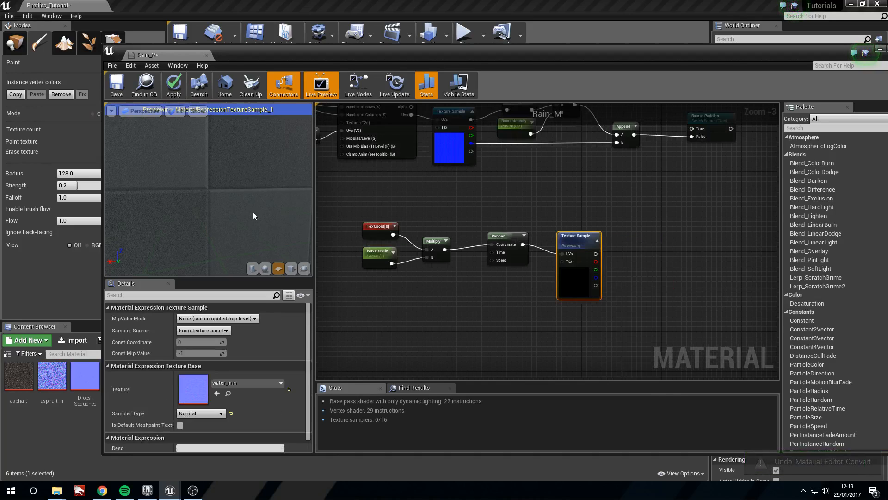
pyautogui.moveTo(237, 189); pyautogui.dragTo(231, 232, button='right')
pyautogui.moveTo(237, 190); pyautogui.dragTo(266, 194)
pyautogui.rightClick(587, 239)
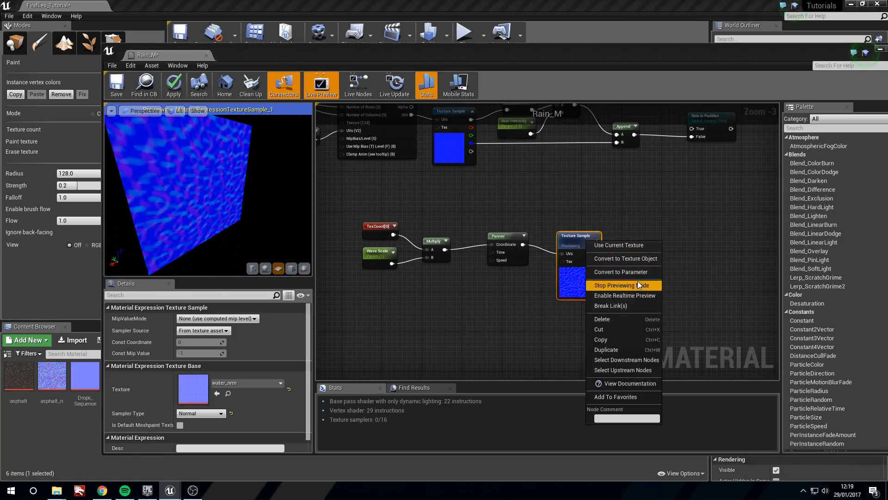
pyautogui.click(637, 285)
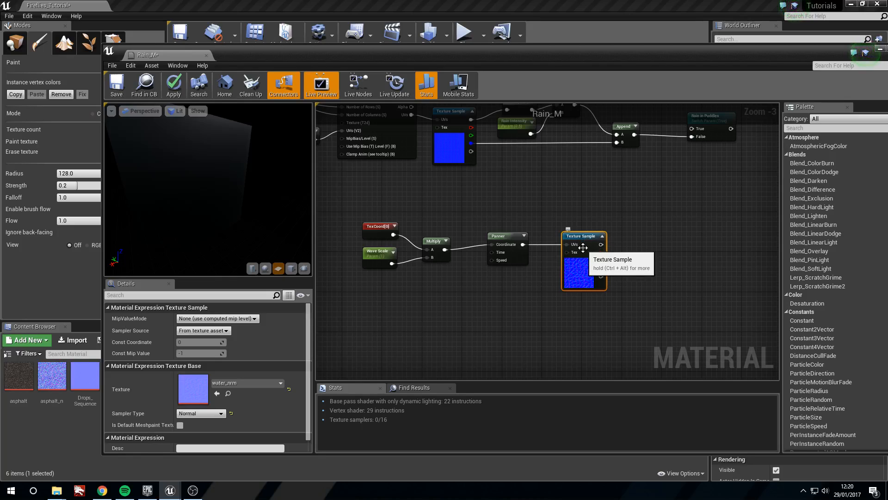
# Step: Add a Subtract node below the Multiply, connect Wave Scale to its A input, and set its Const B to 0.25
pyautogui.click(403, 285)
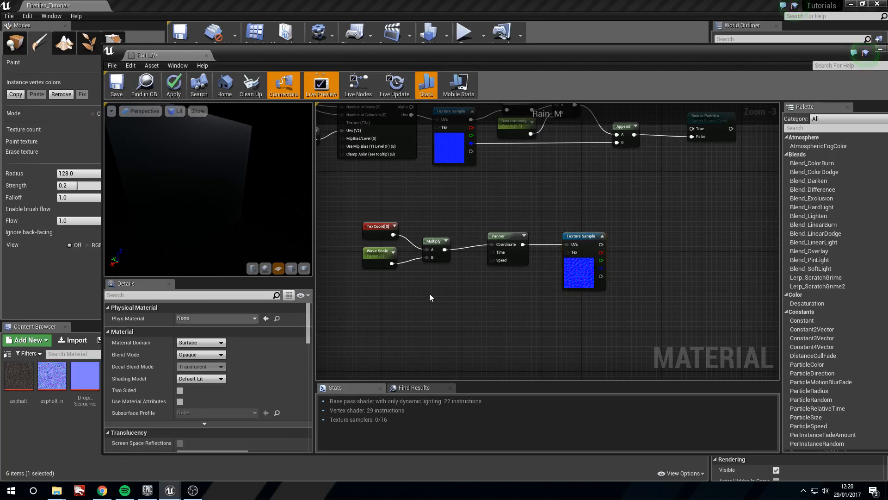
pyautogui.rightClick(420, 301)
pyautogui.write('subtr')
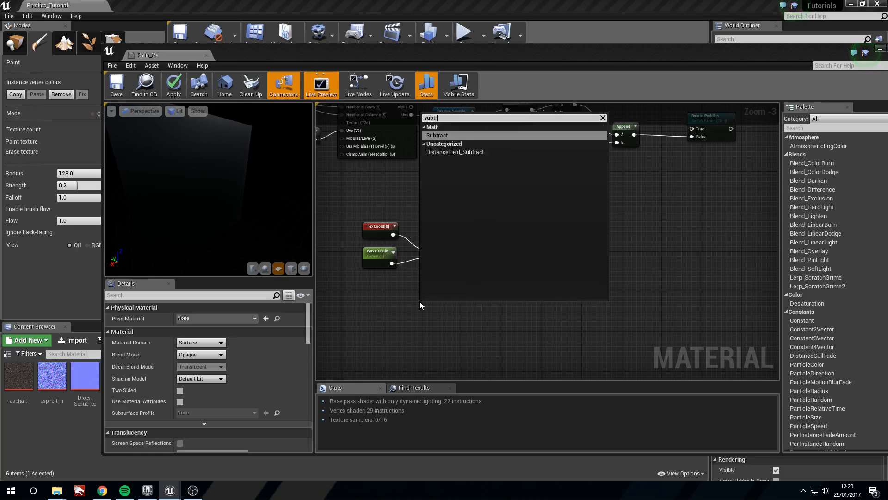
pyautogui.press('Return')
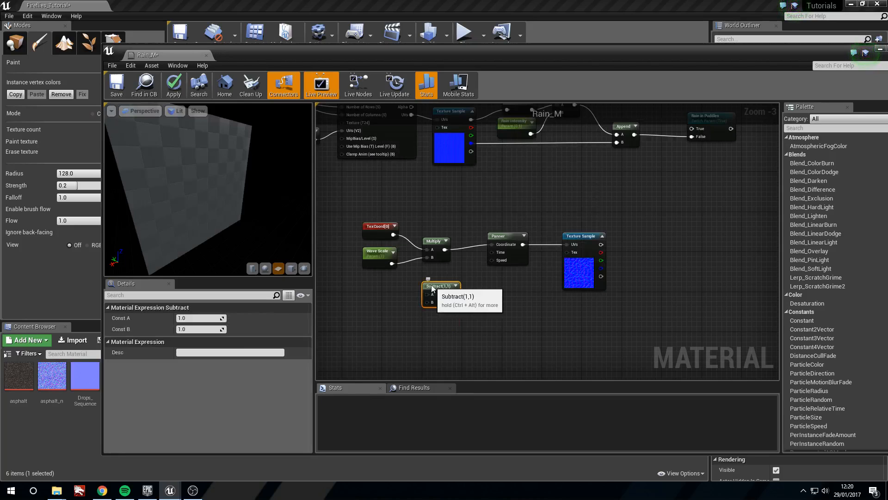
pyautogui.click(390, 267)
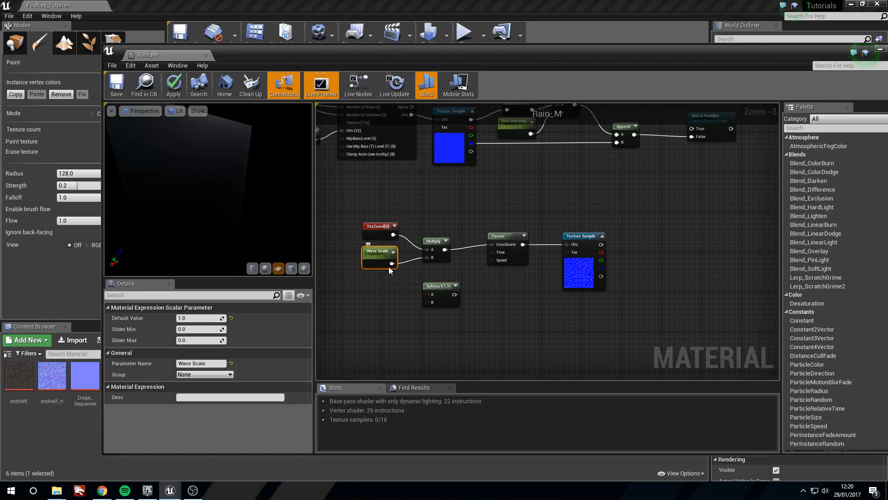
pyautogui.moveTo(392, 263); pyautogui.dragTo(427, 294)
pyautogui.click(437, 298)
pyautogui.click(189, 329)
pyautogui.press('Return')
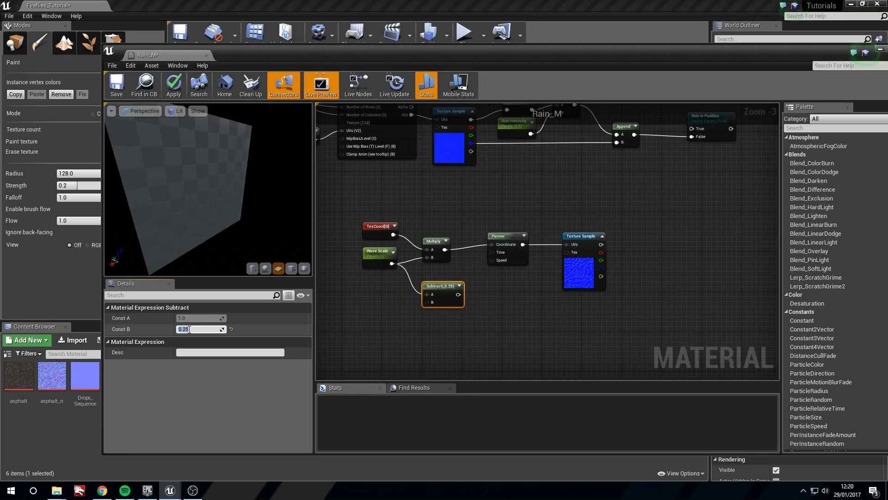
pyautogui.moveTo(444, 285); pyautogui.dragTo(436, 281)
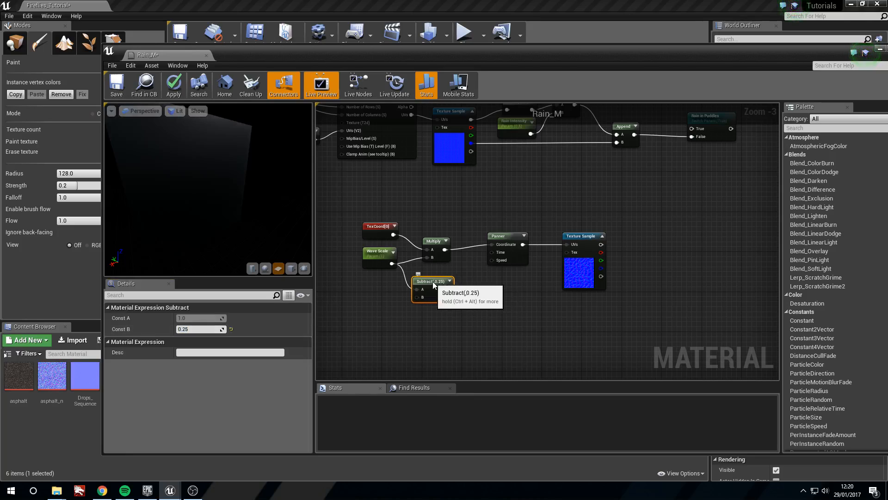
# Step: Add a second Multiply node with TexCoord in A and the Subtract output in B
pyautogui.press('m')
pyautogui.click(524, 322)
pyautogui.moveTo(536, 325); pyautogui.dragTo(466, 293)
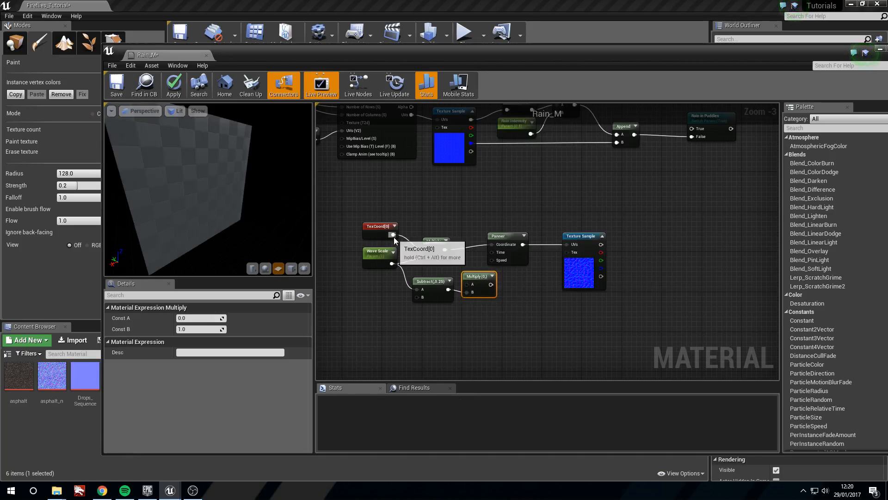
pyautogui.moveTo(394, 236); pyautogui.dragTo(467, 284)
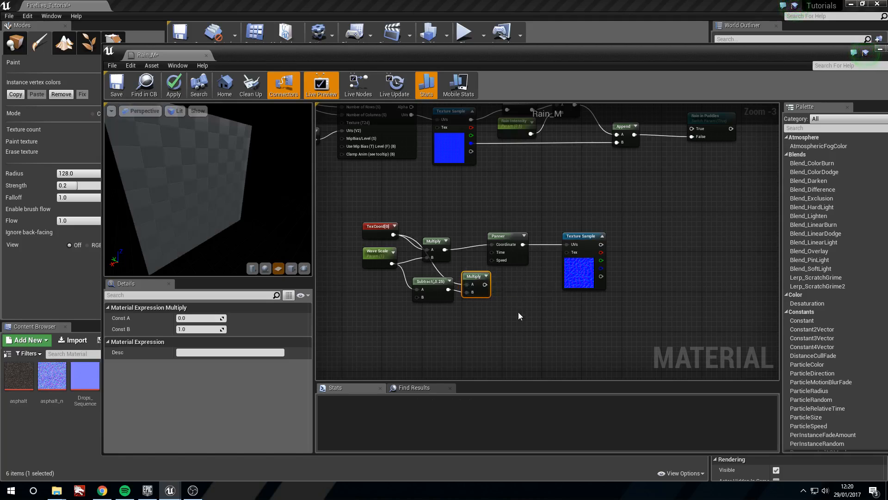
# Step: Duplicate the Panner, feed its Coordinate from the second Multiply, and set its Speed X to 0 and Speed Y to 0.1
pyautogui.moveTo(518, 312); pyautogui.dragTo(500, 306, button='right')
pyautogui.click(486, 250)
pyautogui.hotkey('ctrl', 'v')
pyautogui.moveTo(505, 313); pyautogui.dragTo(490, 289)
pyautogui.click(199, 318)
pyautogui.write('0')
pyautogui.press('Tab')
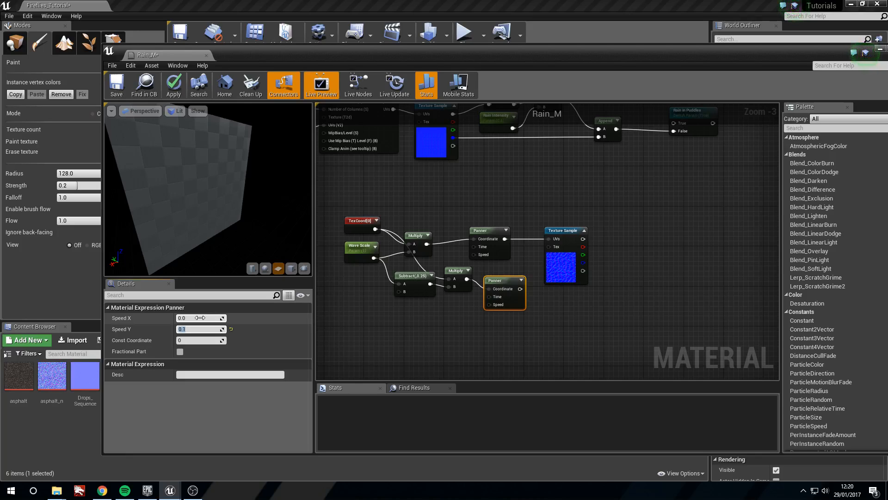
# Step: Duplicate the water_nrm Texture Sample below the original and connect the second Panner to its UVs
pyautogui.click(573, 273)
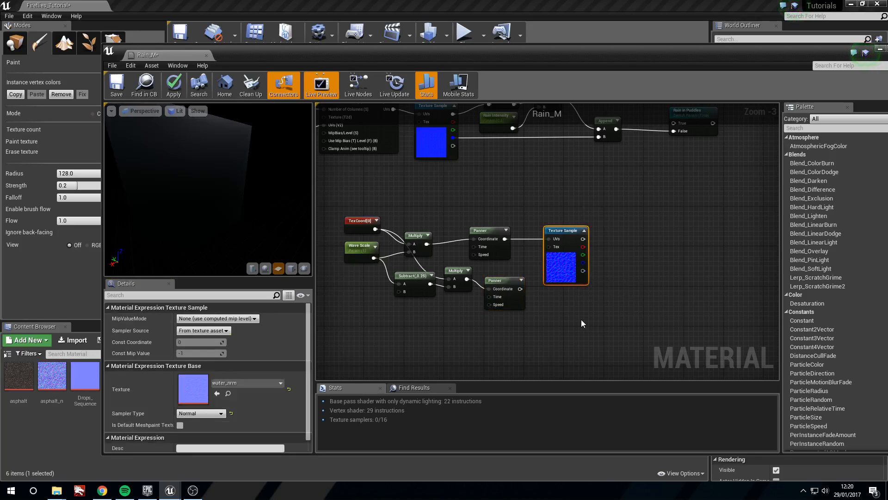
pyautogui.hotkey('ctrl', 'v')
pyautogui.moveTo(587, 318); pyautogui.dragTo(550, 298)
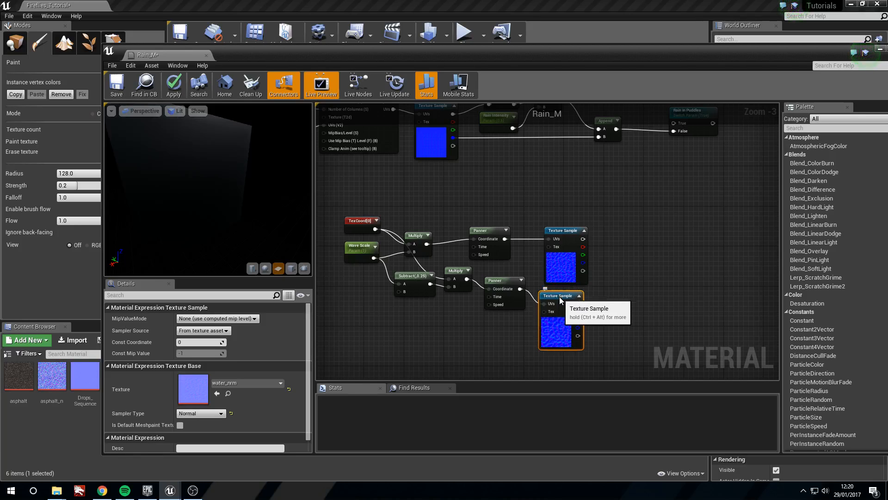
# Step: Add a Time node and a scalar parameter node below the Wave Scale parameter
pyautogui.moveTo(450, 319); pyautogui.dragTo(499, 311, button='right')
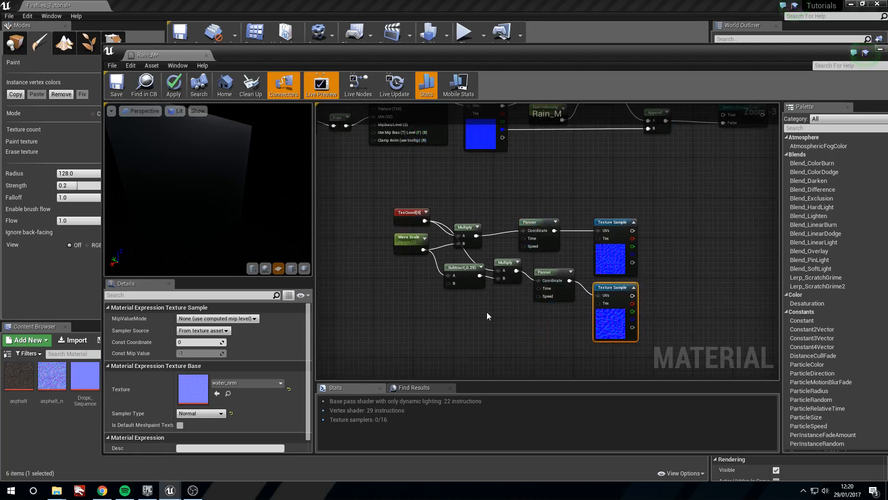
pyautogui.rightClick(403, 313)
pyautogui.write('time')
pyautogui.press('Return')
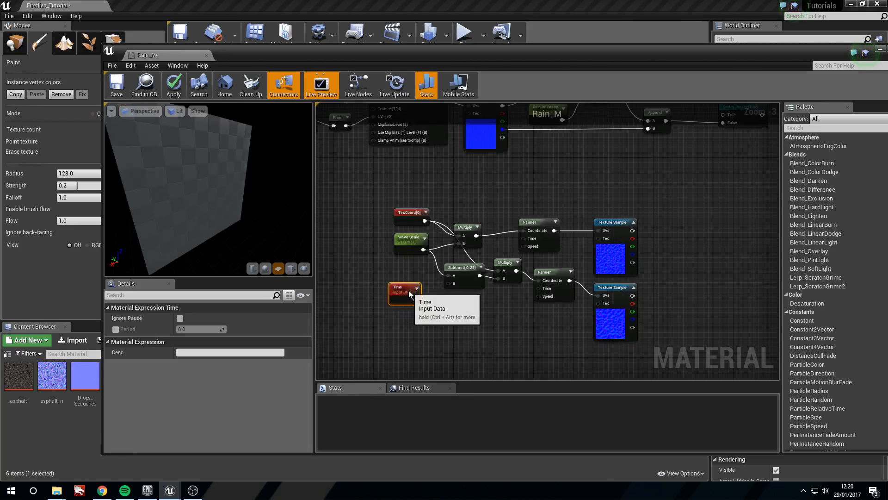
pyautogui.press('s')
pyautogui.click(416, 335)
pyautogui.click(403, 291)
pyautogui.moveTo(402, 291); pyautogui.dragTo(412, 300)
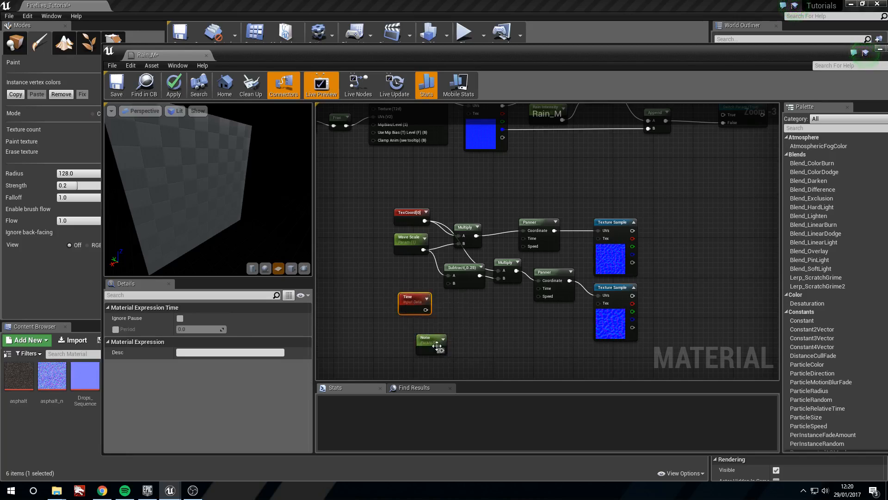
# Step: Place the new scalar parameter under the Time node, name it Wave Speed, and set its default value to 1.0
pyautogui.moveTo(437, 346); pyautogui.dragTo(419, 335)
pyautogui.click(212, 363)
pyautogui.click(211, 363)
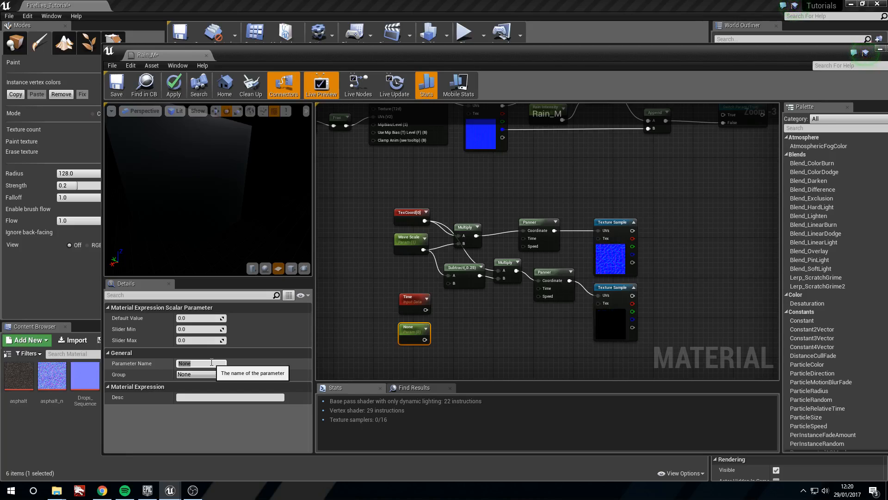
pyautogui.write('Wave Speed')
pyautogui.press('Return')
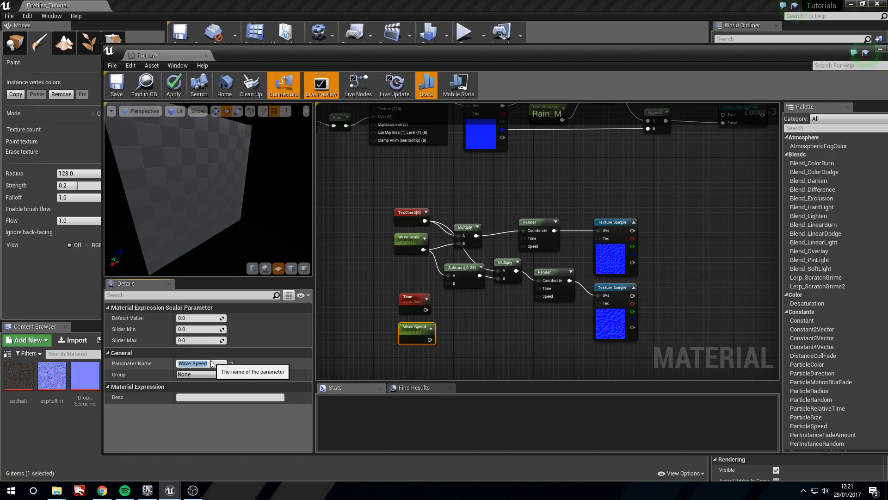
pyautogui.click(195, 307)
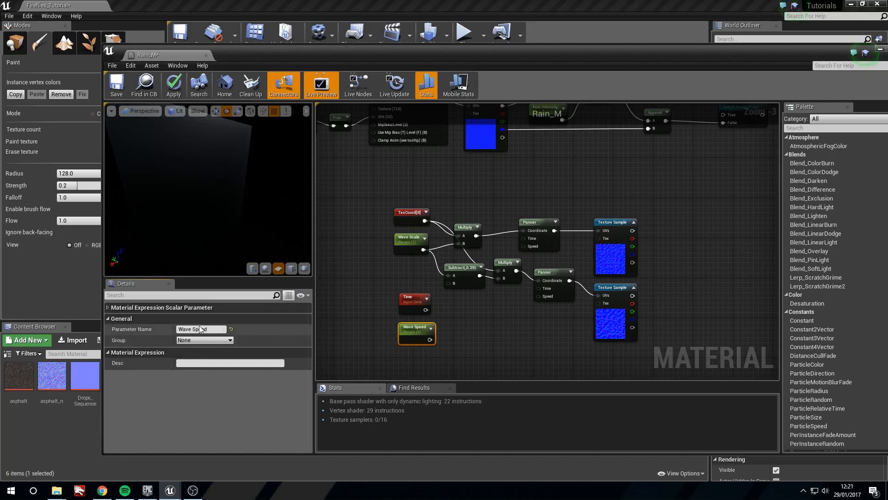
pyautogui.click(119, 308)
pyautogui.click(197, 318)
pyautogui.write('1')
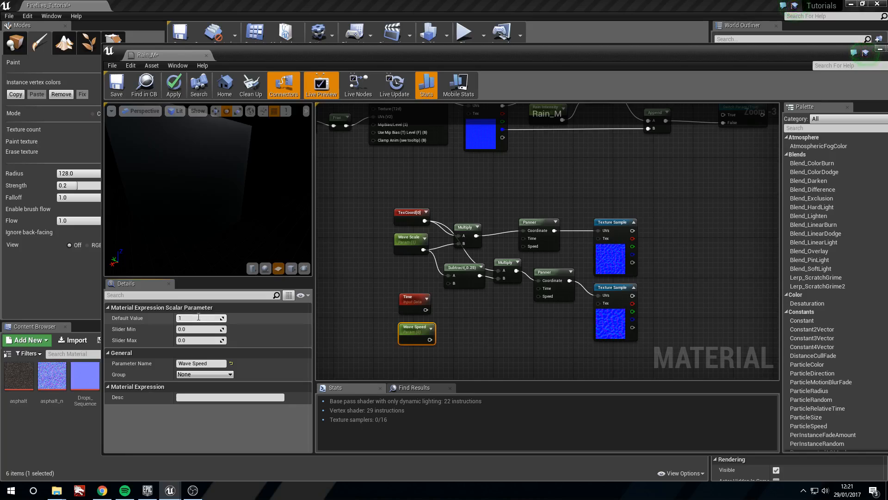
pyautogui.press('Return')
# Step: Multiply Time by Wave Speed and connect the result to the Time inputs of both Panners
pyautogui.click(471, 334)
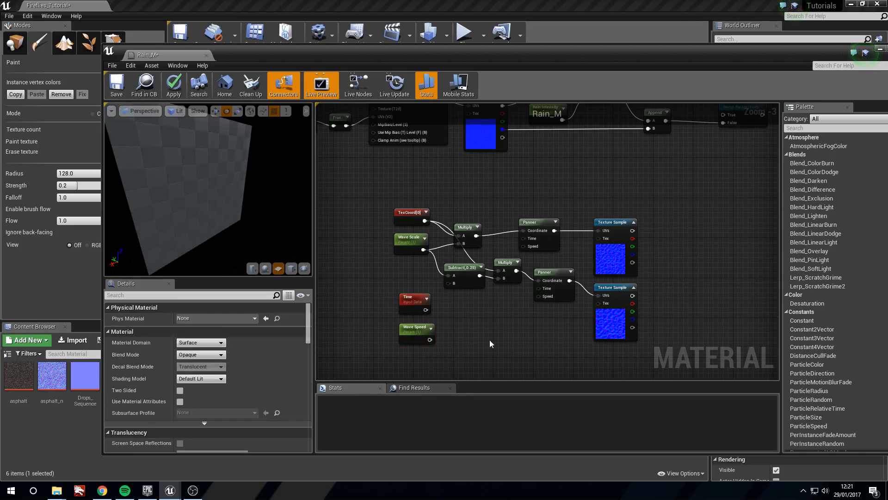
pyautogui.click(466, 326)
pyautogui.moveTo(426, 311); pyautogui.dragTo(430, 340)
pyautogui.moveTo(487, 318); pyautogui.dragTo(528, 241)
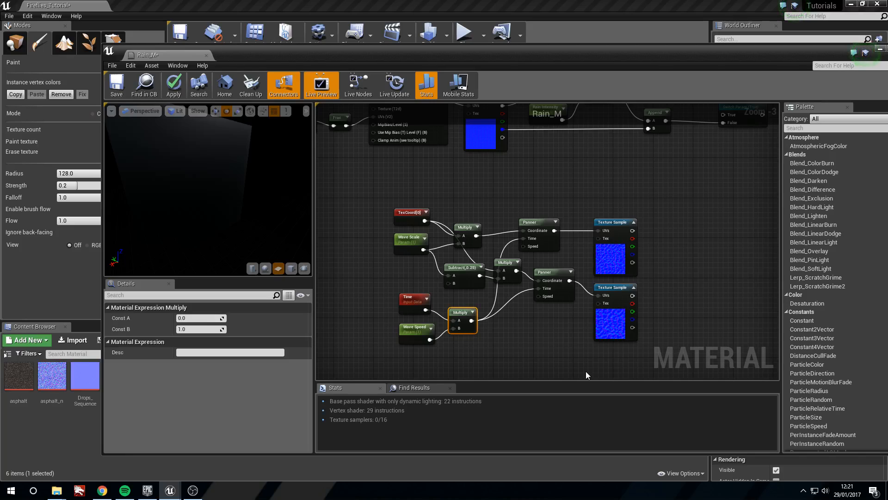
# Step: Add three Add nodes and stack them in a column beside the two water_nrm Texture Samples
pyautogui.moveTo(576, 344); pyautogui.dragTo(533, 341, button='right')
pyautogui.moveTo(660, 317); pyautogui.dragTo(571, 313, button='right')
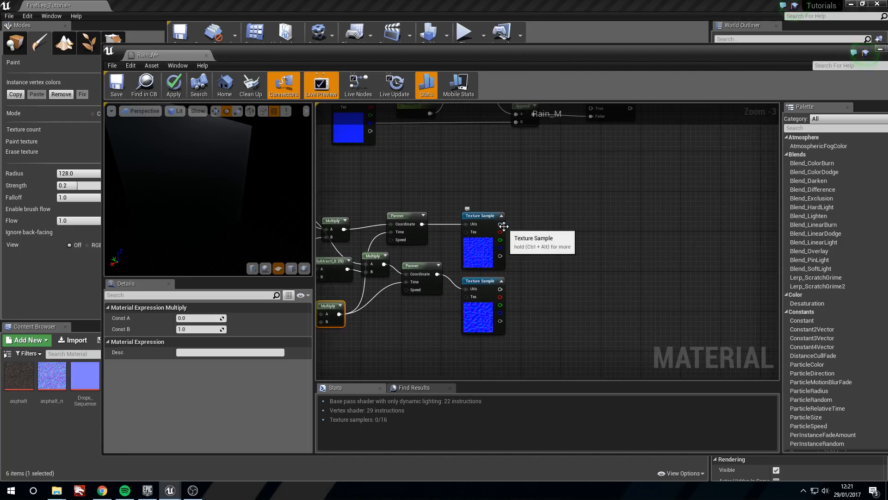
pyautogui.moveTo(579, 258); pyautogui.dragTo(550, 256, button='right')
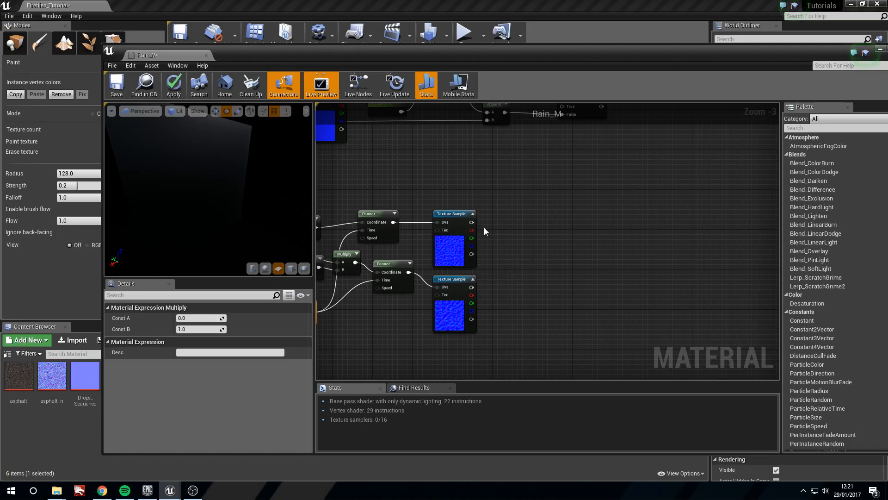
pyautogui.click(545, 244)
pyautogui.click(550, 286)
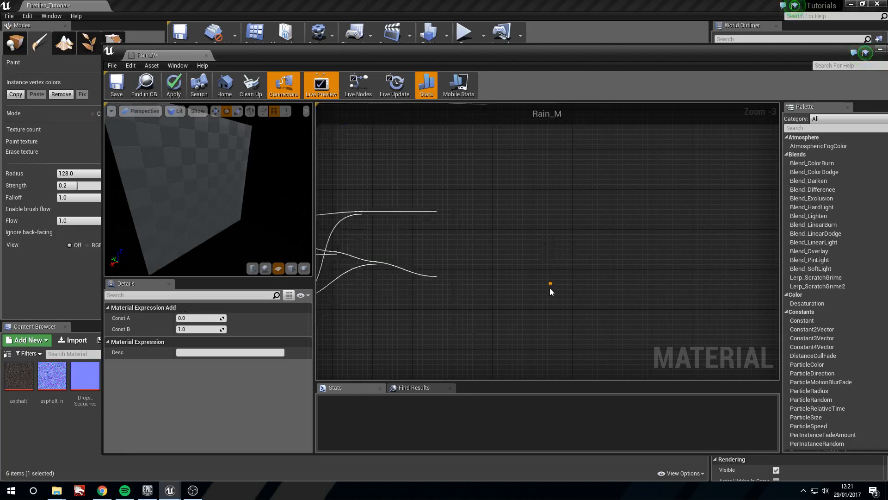
pyautogui.click(556, 328)
pyautogui.moveTo(558, 250); pyautogui.dragTo(540, 227)
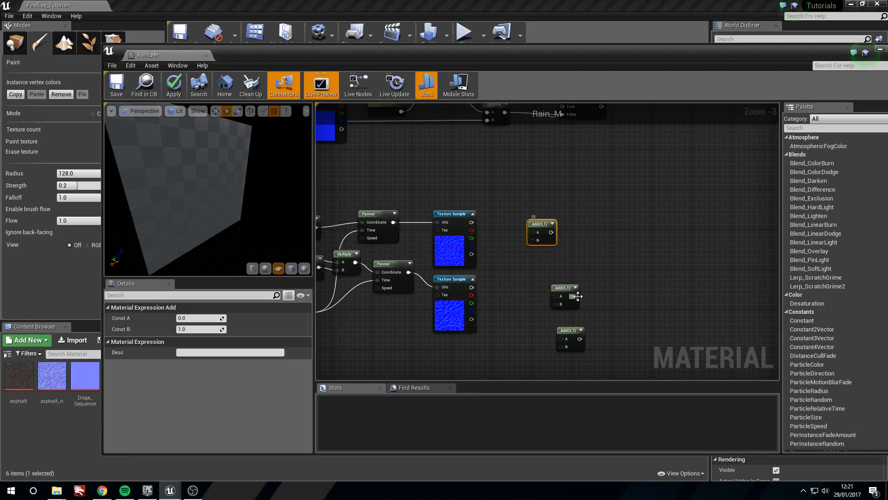
pyautogui.moveTo(577, 296); pyautogui.dragTo(554, 267)
pyautogui.moveTo(571, 333); pyautogui.dragTo(543, 297)
# Step: Connect the matching red, green and blue outputs of both Texture Samples to the first, second and third Add nodes respectively
pyautogui.moveTo(472, 230); pyautogui.dragTo(533, 232)
pyautogui.moveTo(472, 295); pyautogui.dragTo(533, 240)
pyautogui.moveTo(472, 238); pyautogui.dragTo(535, 268)
pyautogui.moveTo(471, 303); pyautogui.dragTo(472, 246)
pyautogui.moveTo(471, 311); pyautogui.dragTo(535, 310)
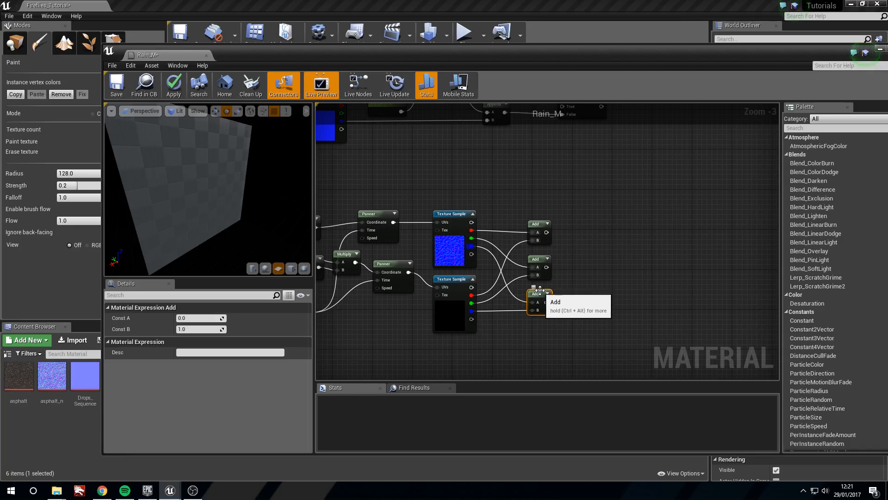
# Step: Add an Append node with the red-channel Add in A and the green-channel Add in B
pyautogui.moveTo(540, 290); pyautogui.dragTo(496, 290, button='right')
pyautogui.rightClick(528, 254)
pyautogui.write('append')
pyautogui.press('Return')
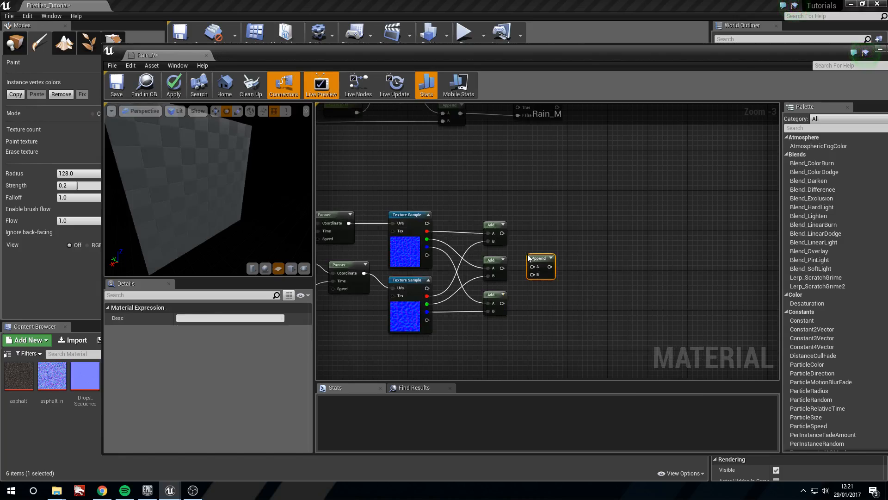
pyautogui.moveTo(539, 257); pyautogui.dragTo(549, 250)
pyautogui.moveTo(502, 233); pyautogui.dragTo(542, 247)
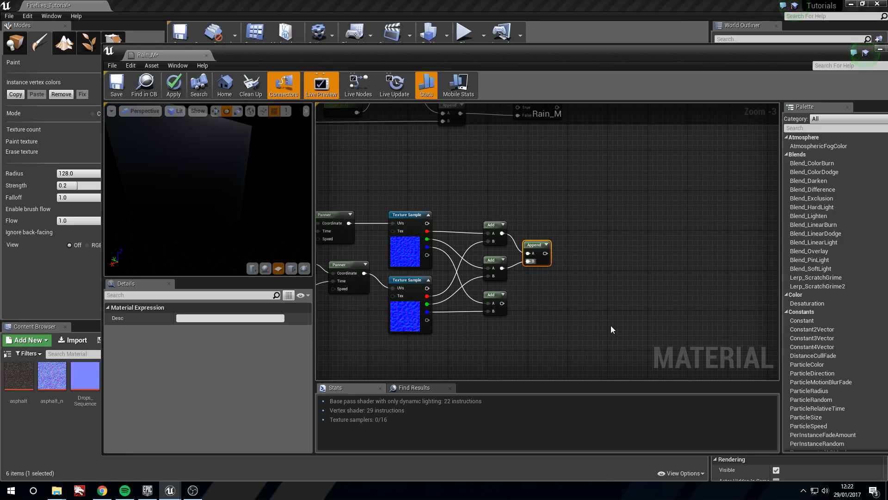
# Step: Add a scalar parameter named Wave Intensity near the Append node and set its default value to 1.0
pyautogui.moveTo(582, 264); pyautogui.dragTo(562, 271, button='right')
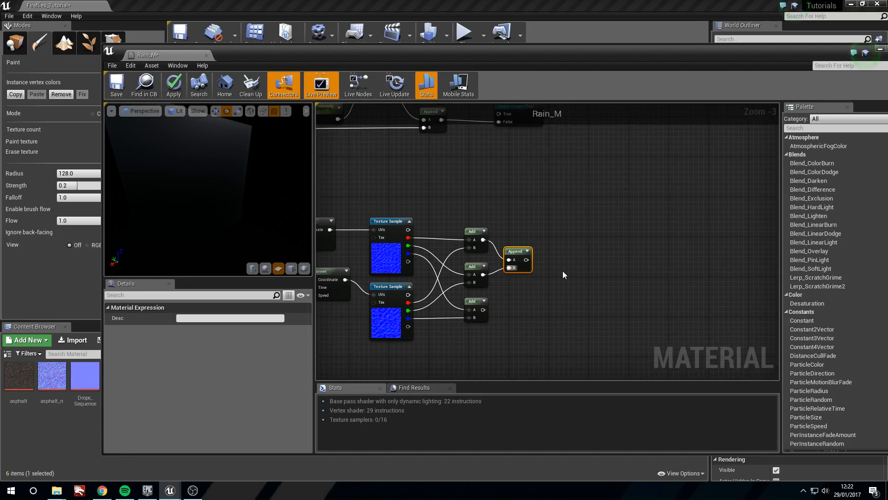
pyautogui.click(543, 283)
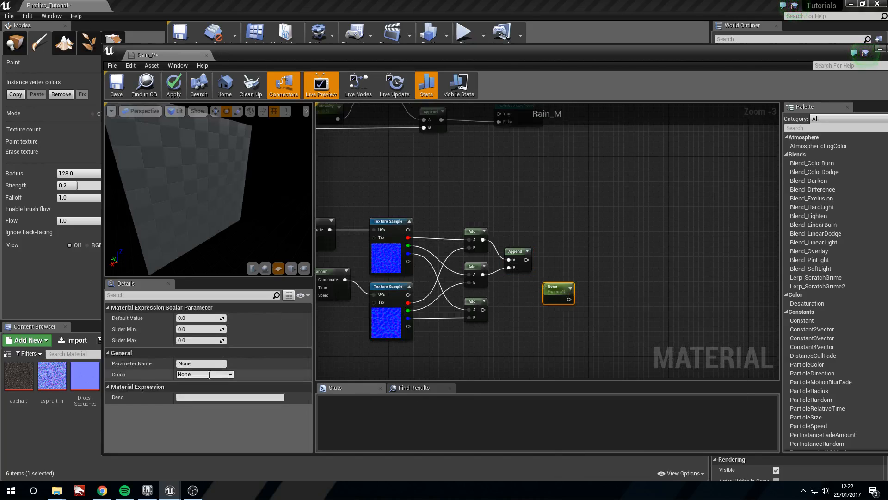
pyautogui.click(204, 366)
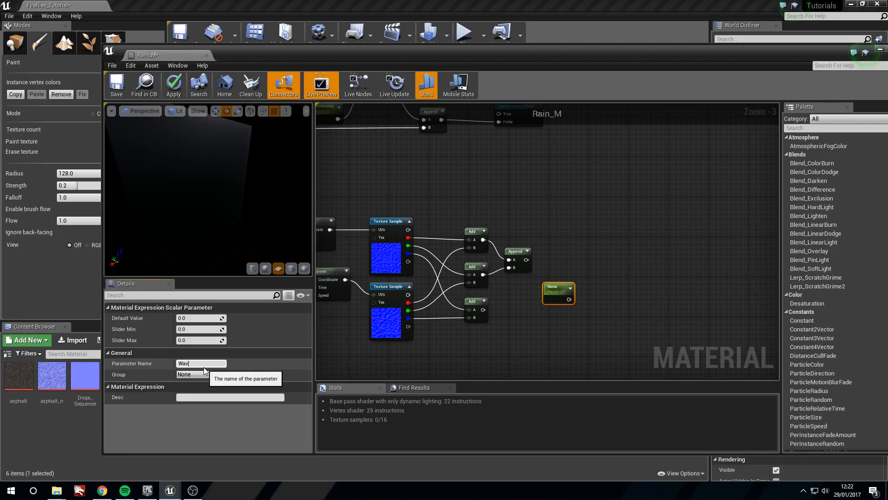
pyautogui.write('Wave Intensity')
pyautogui.press('Return')
pyautogui.click(207, 318)
pyautogui.write('1')
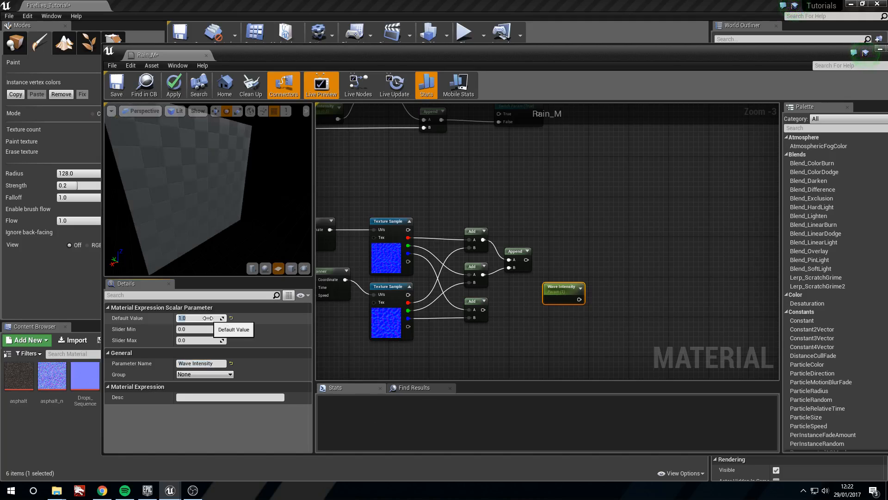
pyautogui.press('Return')
# Step: Add a Multiply node after the Append, with the Append output in A and Wave Intensity in B
pyautogui.click(570, 279)
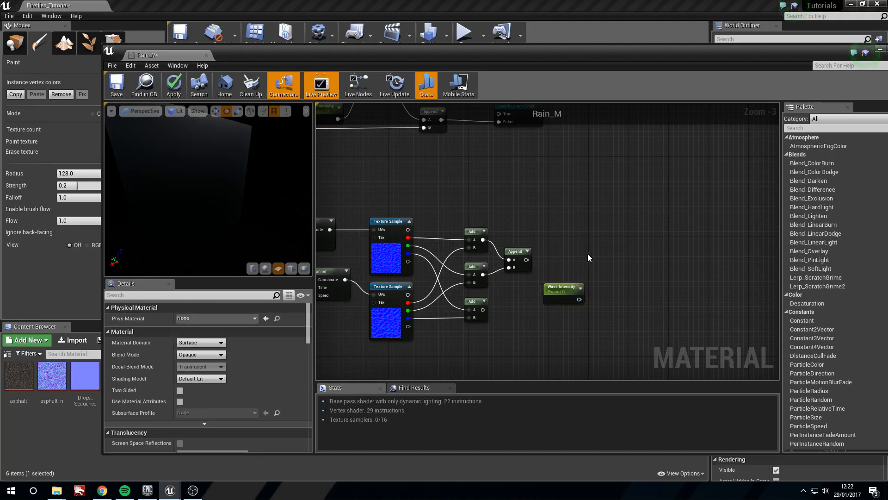
pyautogui.click(589, 255)
pyautogui.moveTo(549, 292); pyautogui.dragTo(544, 291)
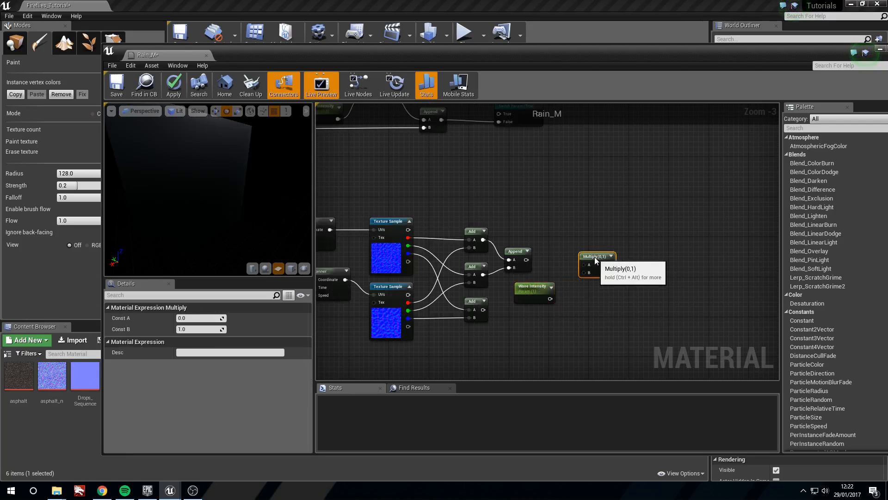
pyautogui.moveTo(595, 258); pyautogui.dragTo(561, 251)
pyautogui.moveTo(570, 287); pyautogui.dragTo(562, 260)
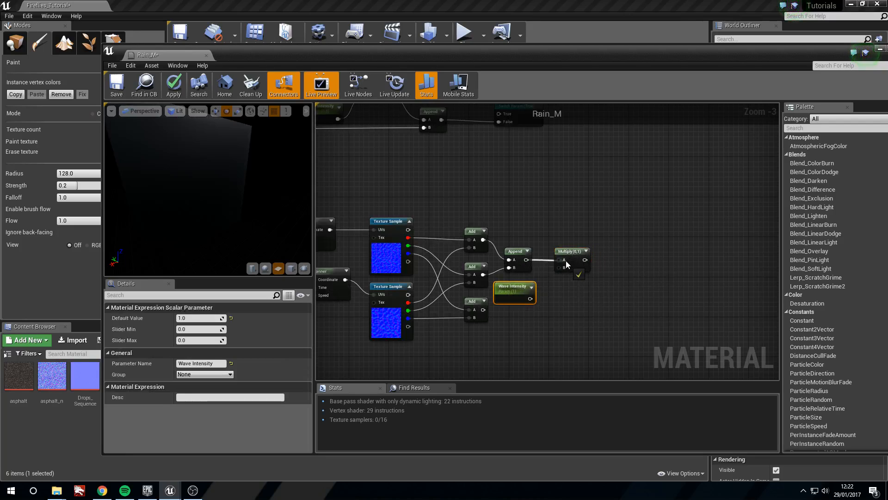
pyautogui.moveTo(536, 299); pyautogui.dragTo(562, 267)
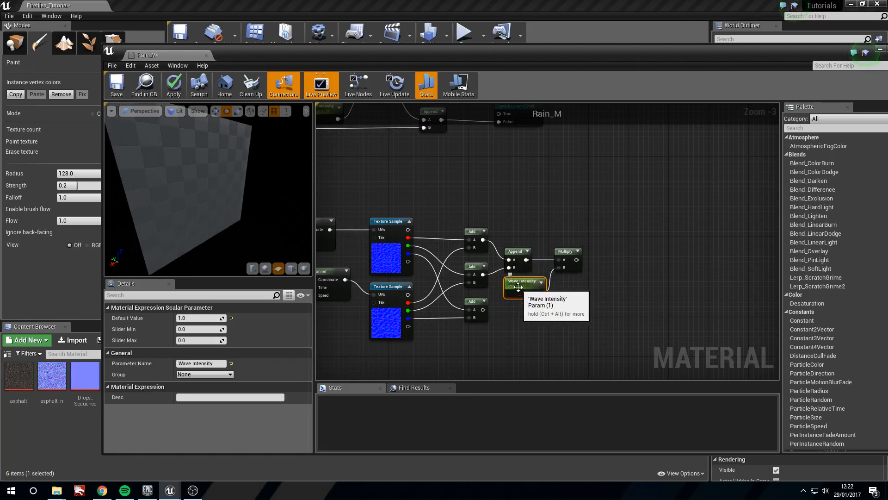
# Step: Duplicate the Append node after the Multiply and connect the Multiply output to A and the blue-channel Add to B
pyautogui.moveTo(517, 288); pyautogui.dragTo(522, 282)
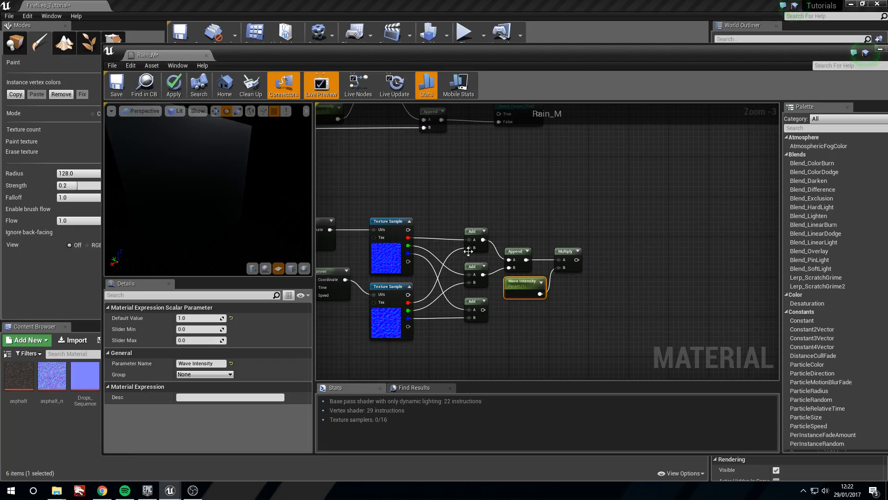
pyautogui.click(516, 252)
pyautogui.hotkey('ctrl', 'c')
pyautogui.hotkey('ctrl', 'v')
pyautogui.moveTo(641, 305); pyautogui.dragTo(615, 296)
pyautogui.moveTo(577, 262); pyautogui.dragTo(599, 294)
pyautogui.moveTo(483, 310); pyautogui.dragTo(600, 302)
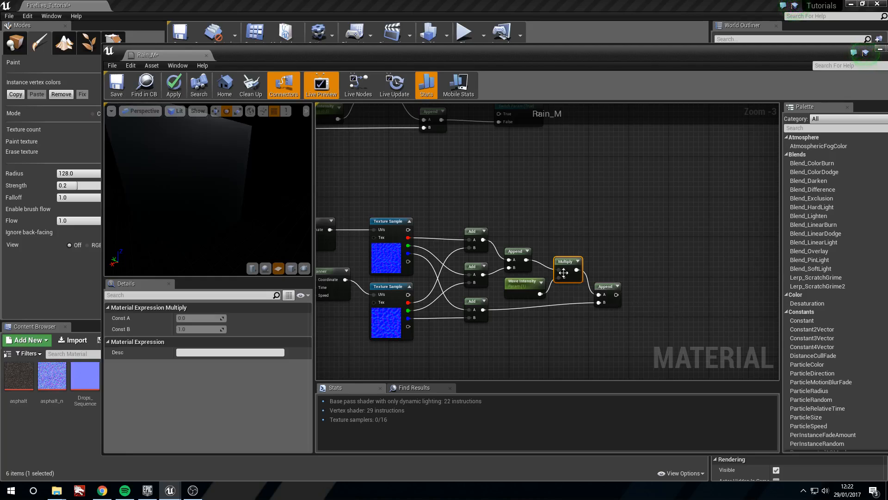
# Step: Add a Texture Sample of the asphalt texture in the empty area above the FlipBook rain nodes
pyautogui.moveTo(476, 199); pyautogui.dragTo(530, 205, button='right')
pyautogui.scroll(-1, 530, 204)
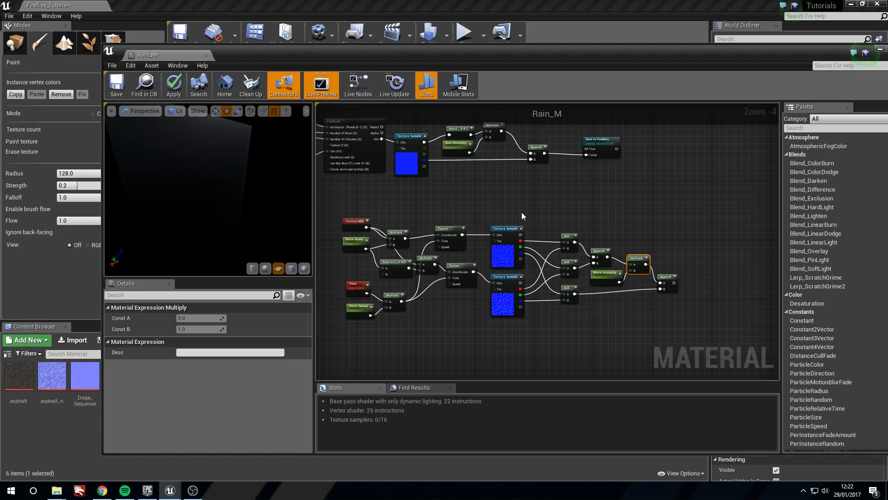
pyautogui.moveTo(521, 212); pyautogui.dragTo(519, 234, button='right')
pyautogui.scroll(-3, 519, 235)
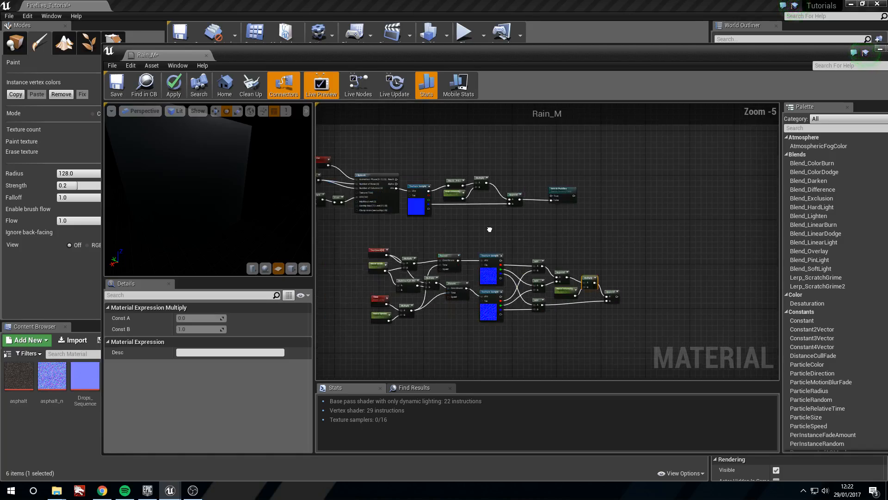
pyautogui.moveTo(511, 59); pyautogui.dragTo(624, 53)
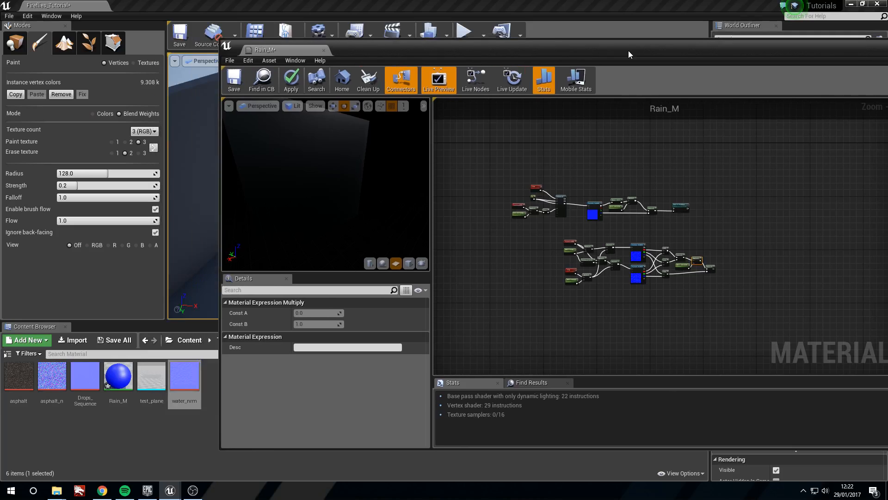
pyautogui.moveTo(18, 375); pyautogui.dragTo(550, 172)
pyautogui.scroll(4, 592, 175)
pyautogui.moveTo(583, 190); pyautogui.dragTo(621, 183, button='right')
pyautogui.moveTo(481, 198); pyautogui.dragTo(532, 188)
pyautogui.moveTo(561, 205); pyautogui.dragTo(534, 201, button='right')
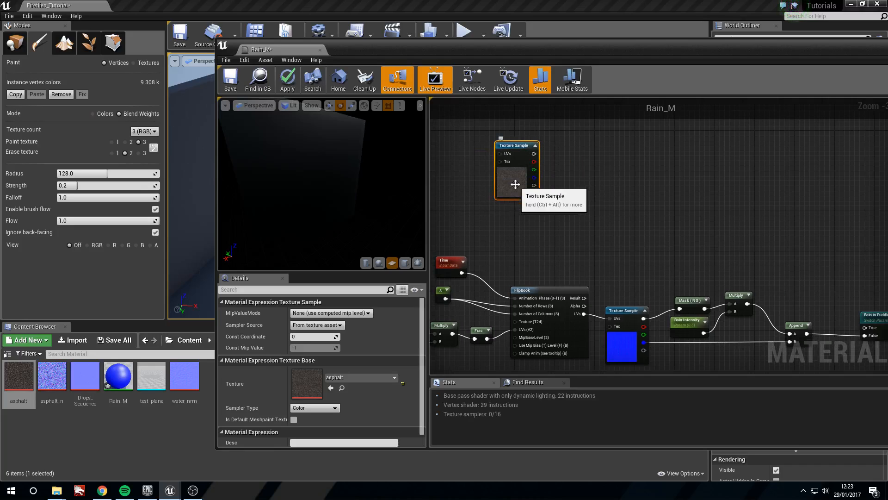
pyautogui.moveTo(516, 184); pyautogui.dragTo(556, 193, button='right')
pyautogui.moveTo(556, 192); pyautogui.dragTo(591, 189)
pyautogui.moveTo(591, 190); pyautogui.dragTo(617, 209, button='right')
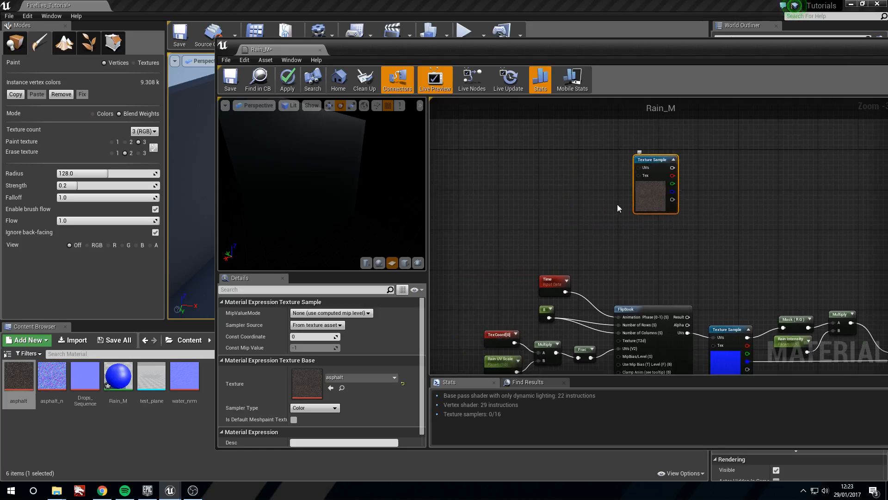
# Step: Add a TexCoord node before the asphalt Texture Sample and a scalar parameter named Ground Scale below it
pyautogui.press('u')
pyautogui.click(483, 172)
pyautogui.moveTo(486, 175); pyautogui.dragTo(515, 159)
pyautogui.moveTo(526, 180); pyautogui.dragTo(515, 180, button='right')
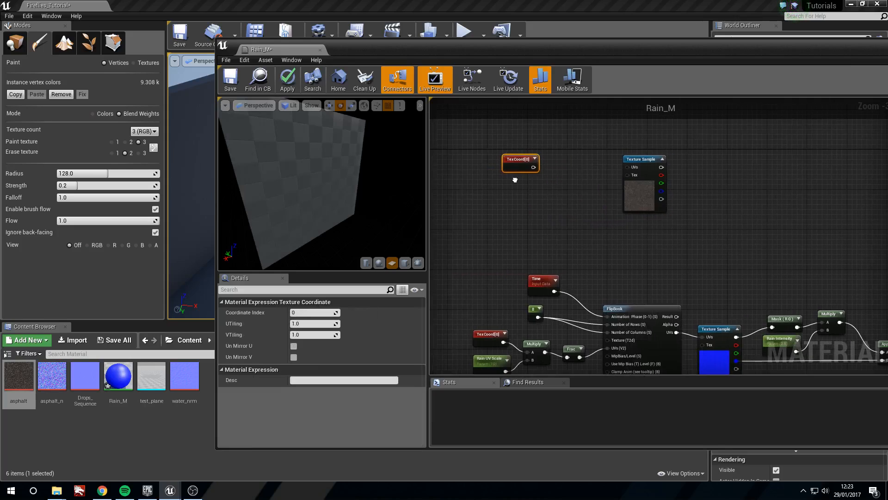
pyautogui.press('s')
pyautogui.click(513, 182)
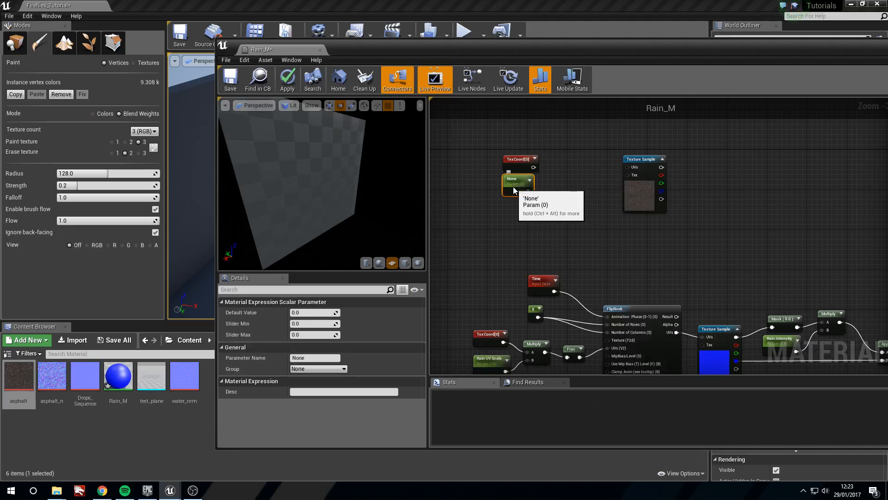
pyautogui.click(311, 357)
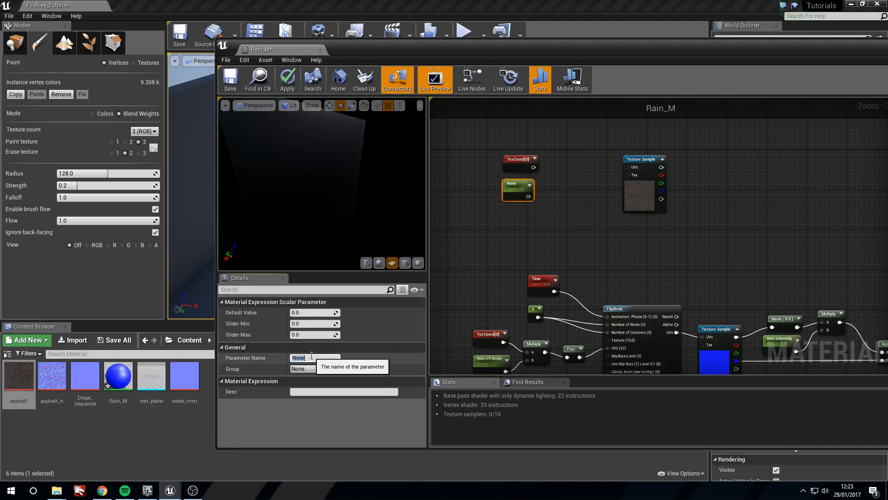
pyautogui.write('Ground Scale')
pyautogui.press('Return')
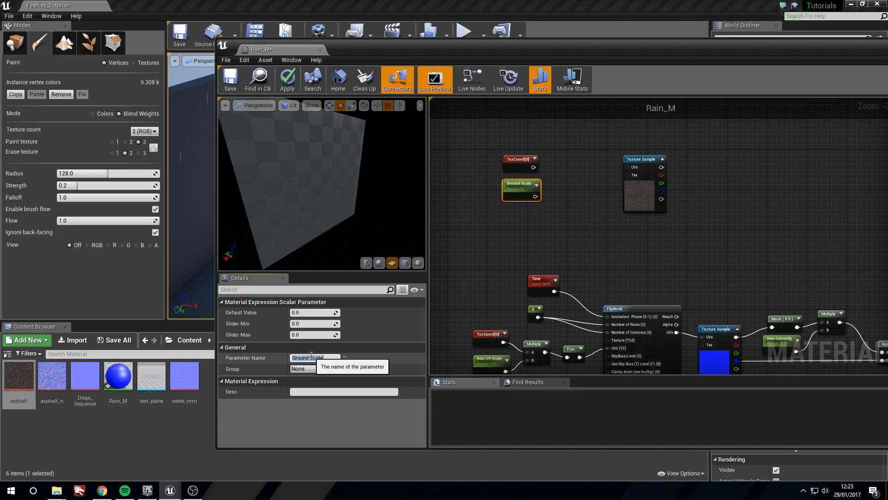
# Step: Add a Multiply node with the new TexCoord in A and the scalar parameter below it in B
pyautogui.write('mmmmmmm')
pyautogui.click(551, 174)
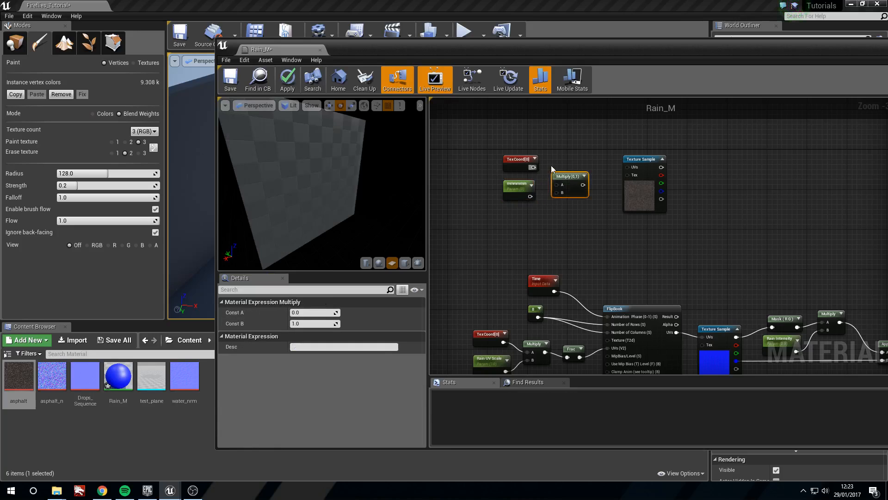
pyautogui.moveTo(532, 167); pyautogui.dragTo(563, 198)
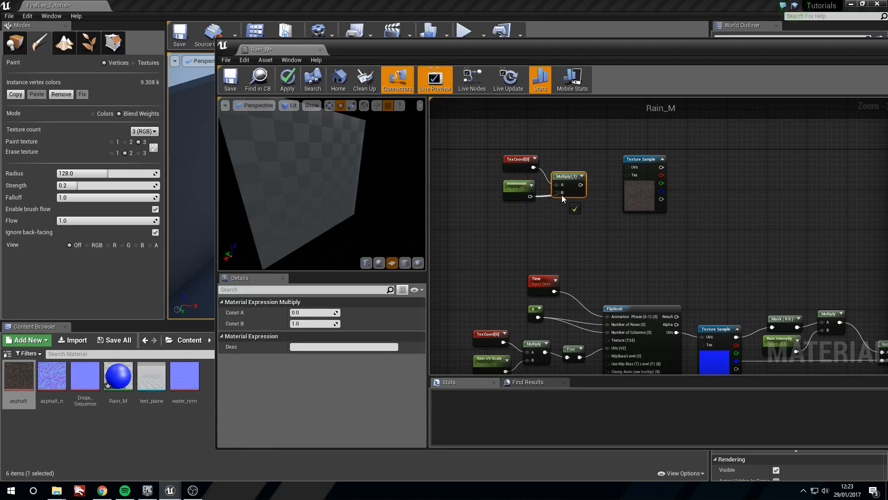
# Step: Rename the scalar parameter feeding the new Multiply to Ground Scale and set its default value to 1
pyautogui.click(517, 189)
pyautogui.click(331, 358)
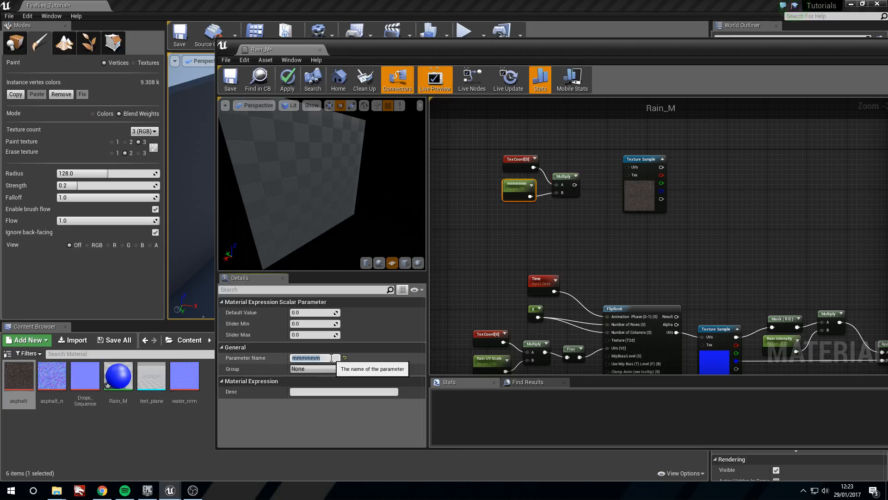
pyautogui.write('Ground Sc')
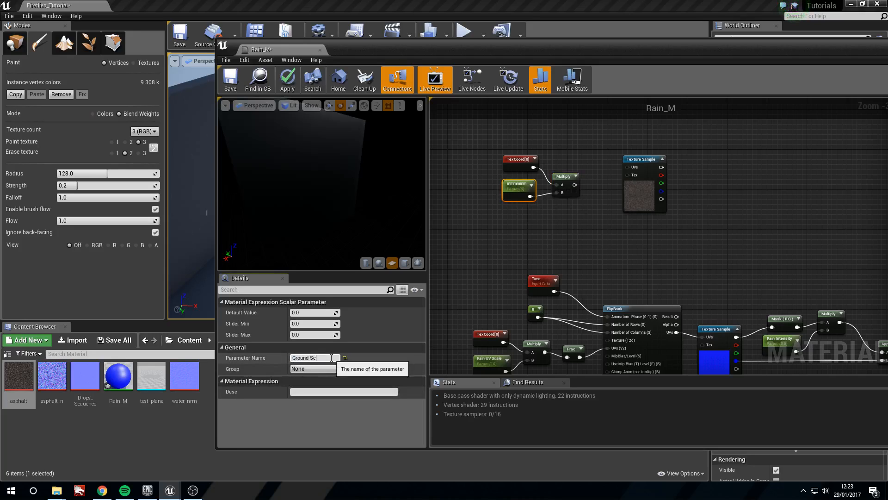
pyautogui.write('ale')
pyautogui.press('Return')
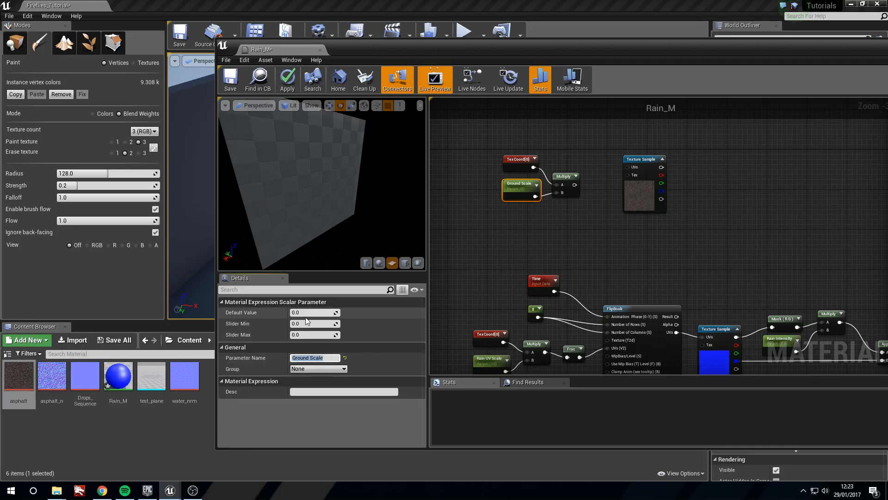
pyautogui.click(310, 312)
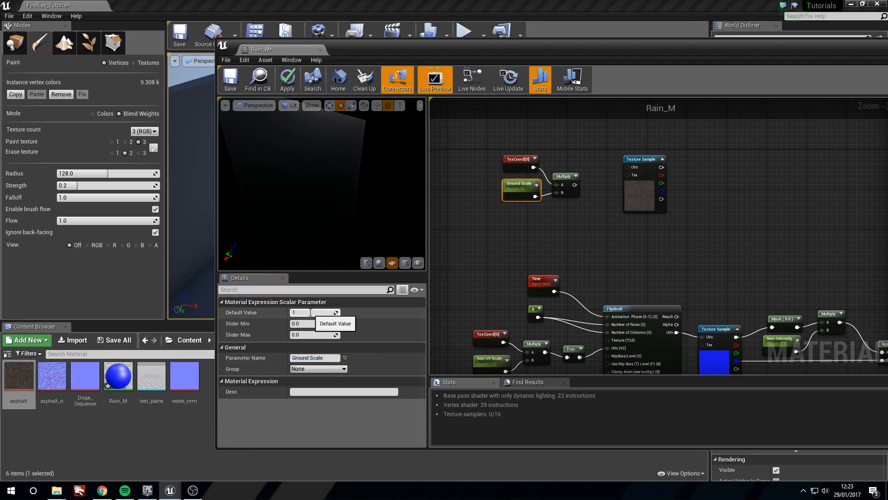
pyautogui.write('1')
pyautogui.press('Return')
# Step: Add an asphalt_n Texture Sample below the asphalt one and connect the Ground Scale Multiply to the UVs of both
pyautogui.moveTo(574, 184); pyautogui.dragTo(648, 156)
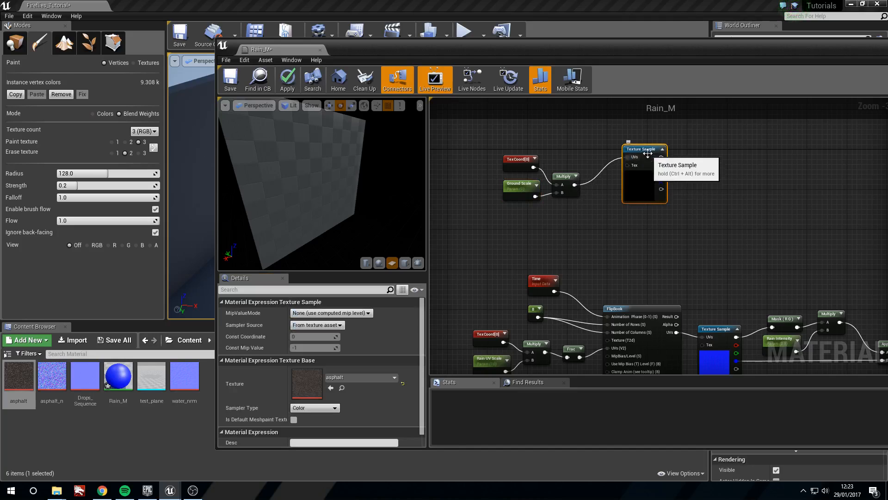
pyautogui.click(56, 379)
pyautogui.moveTo(56, 378); pyautogui.dragTo(641, 222)
pyautogui.moveTo(668, 232); pyautogui.dragTo(628, 222)
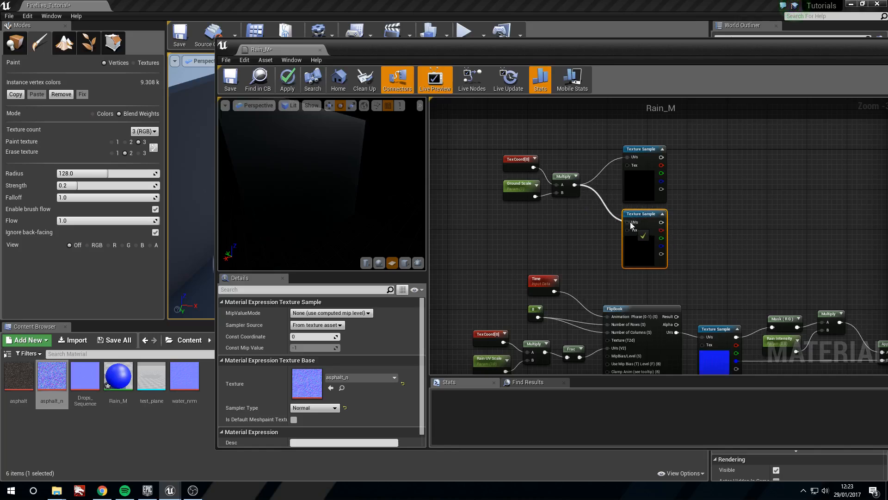
# Step: Select all the asphalt texture nodes and move them up, away from the FlipBook rain nodes
pyautogui.moveTo(659, 211); pyautogui.dragTo(628, 198, button='right')
pyautogui.hotkey('ctrl', 'a')
pyautogui.scroll(-5, 688, 213)
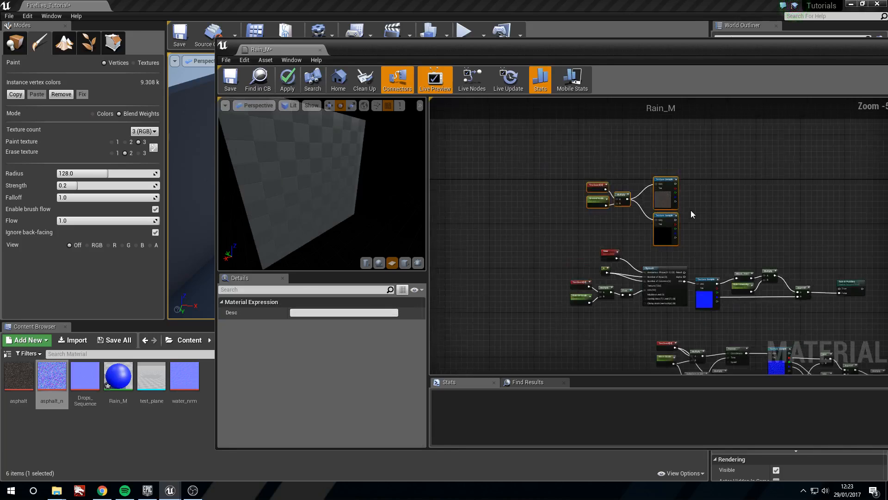
pyautogui.moveTo(676, 174); pyautogui.dragTo(672, 174)
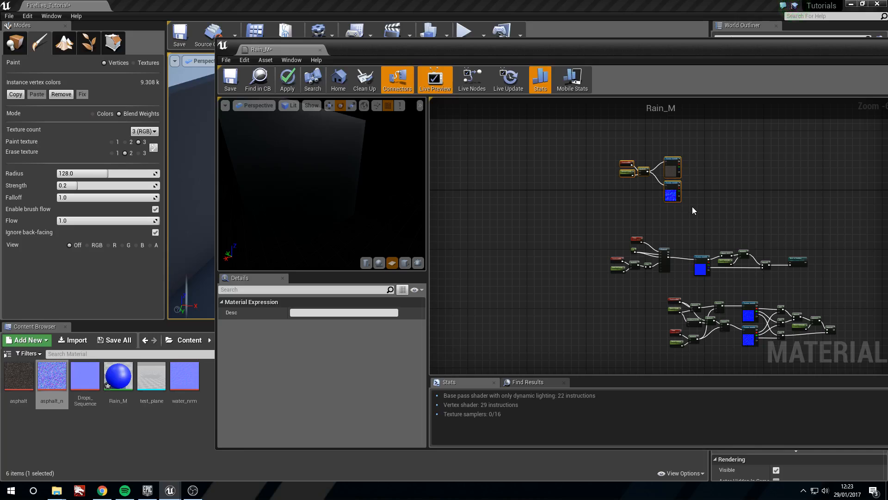
# Step: Move the Rain_M output node closer to the graph and connect the asphalt Texture Sample's color output to Base Color
pyautogui.moveTo(730, 213); pyautogui.dragTo(666, 229, button='right')
pyautogui.scroll(-1, 703, 194)
pyautogui.moveTo(703, 194); pyautogui.dragTo(518, 209, button='right')
pyautogui.click(639, 206)
pyautogui.moveTo(779, 221); pyautogui.dragTo(573, 203)
pyautogui.scroll(4, 573, 203)
pyautogui.moveTo(652, 194); pyautogui.dragTo(747, 190, button='right')
pyautogui.moveTo(549, 216); pyautogui.dragTo(614, 213, button='right')
pyautogui.scroll(-4, 615, 213)
pyautogui.scroll(4, 532, 208)
pyautogui.moveTo(474, 182); pyautogui.dragTo(847, 212)
pyautogui.moveTo(729, 256); pyautogui.dragTo(602, 251, button='right')
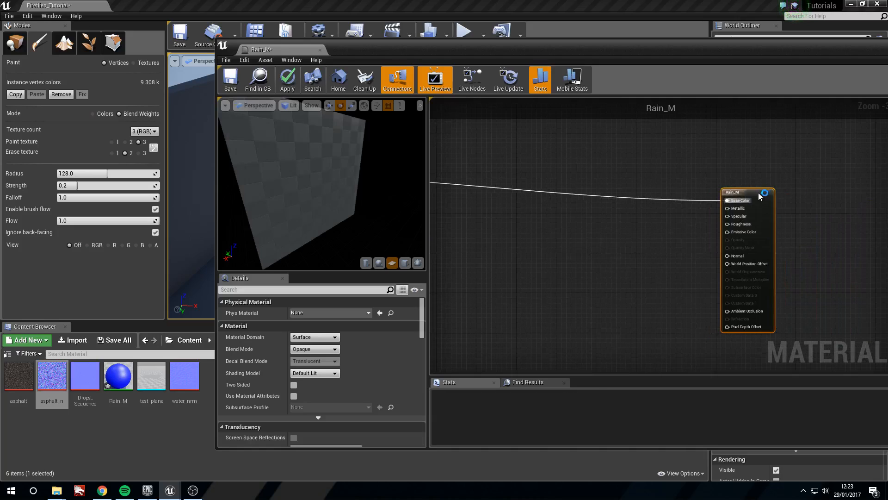
# Step: Select the whole FlipBook rain node group and move it slightly down to make room below the asphalt nodes
pyautogui.scroll(-2, 569, 252)
pyautogui.moveTo(539, 260); pyautogui.dragTo(579, 262, button='right')
pyautogui.moveTo(486, 245); pyautogui.dragTo(555, 240, button='right')
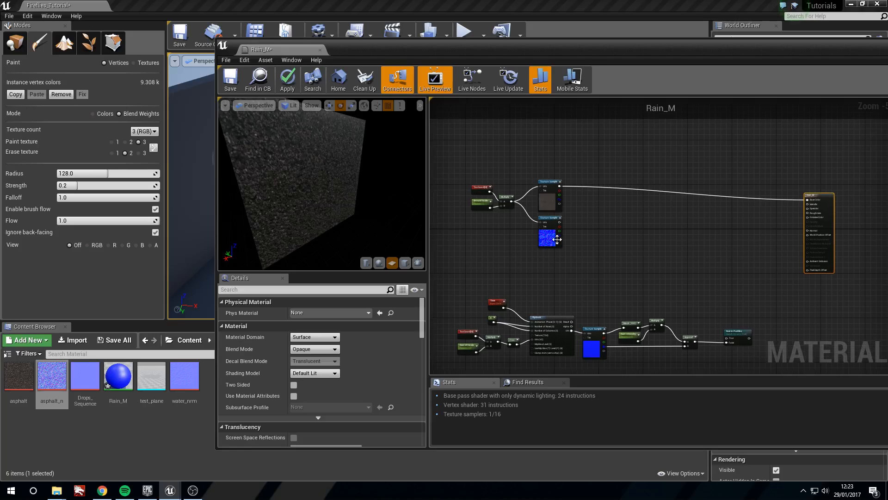
pyautogui.scroll(2, 554, 240)
pyautogui.moveTo(306, 205); pyautogui.dragTo(360, 194)
pyautogui.moveTo(557, 286); pyautogui.dragTo(507, 235, button='right')
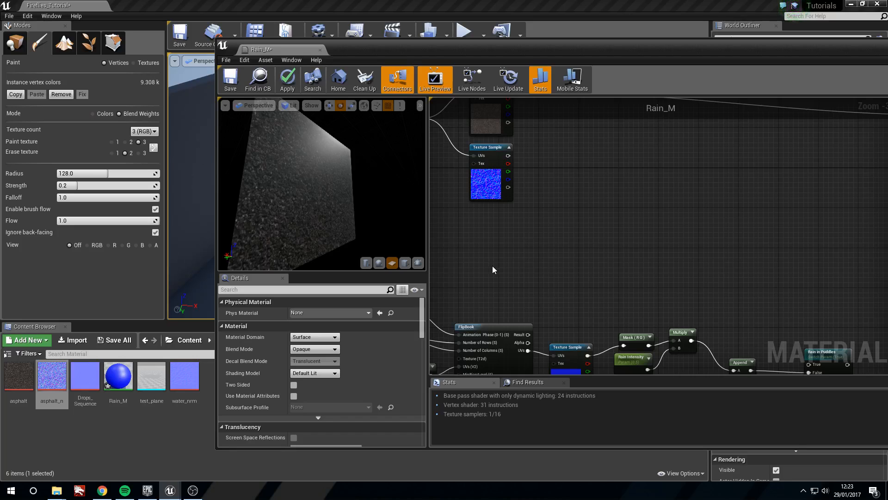
pyautogui.scroll(-2, 493, 265)
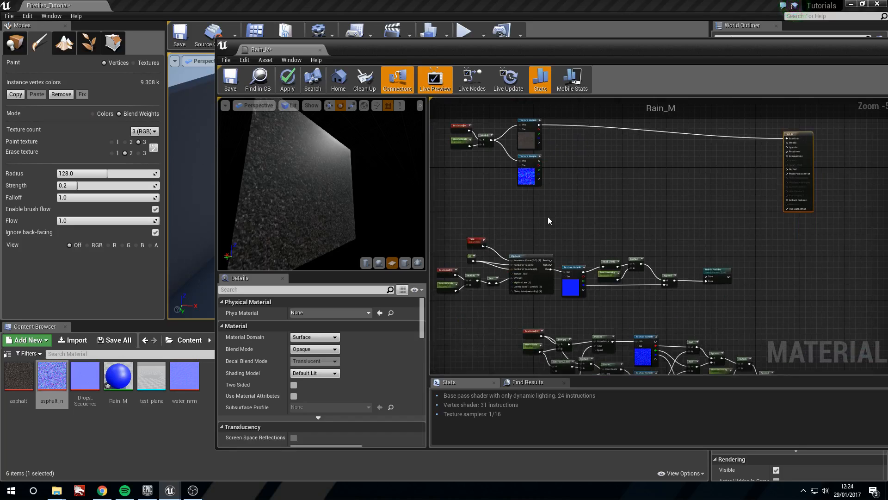
pyautogui.moveTo(491, 225); pyautogui.dragTo(759, 287)
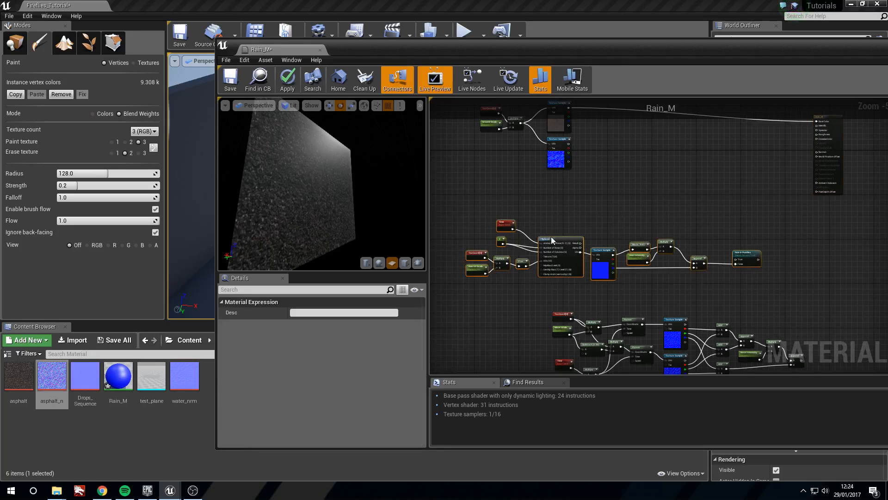
pyautogui.moveTo(557, 239); pyautogui.dragTo(547, 255)
pyautogui.moveTo(548, 256); pyautogui.dragTo(527, 266, button='right')
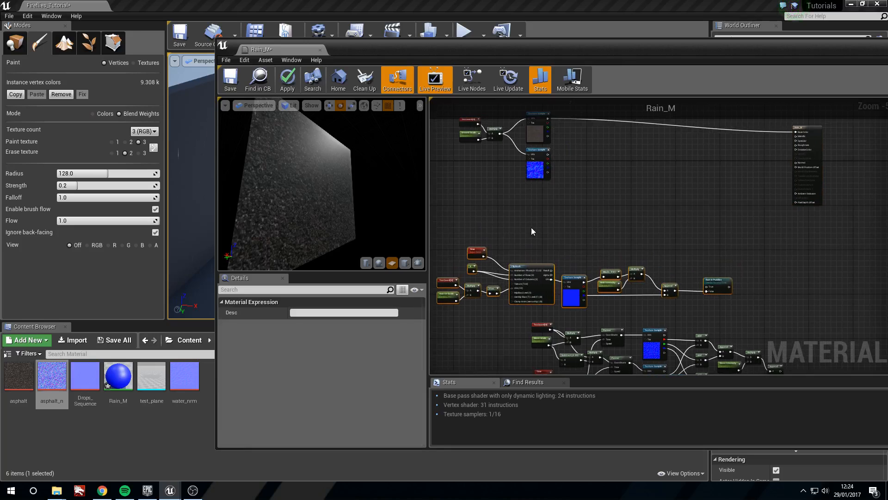
# Step: Add a Vertex Color node between the asphalt_n Texture Sample and the FlipBook rain nodes
pyautogui.click(550, 215)
pyautogui.scroll(1, 548, 223)
pyautogui.scroll(-1, 541, 218)
pyautogui.rightClick(541, 219)
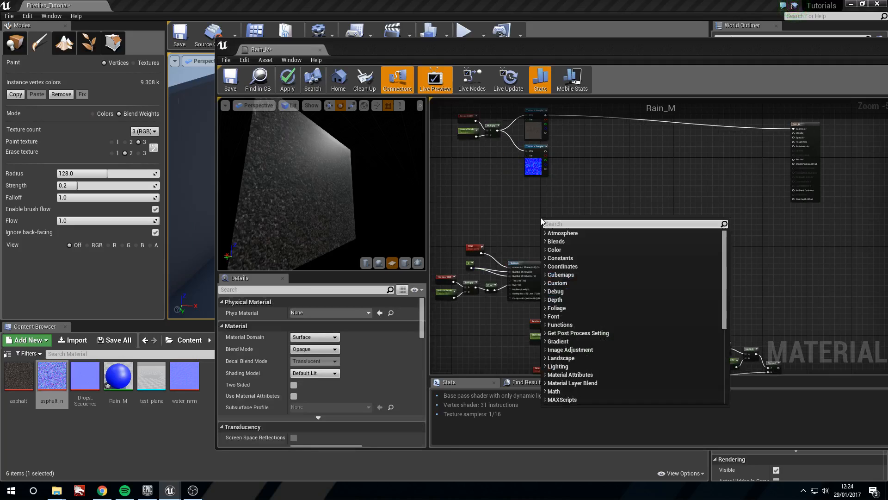
pyautogui.write('vertex color')
pyautogui.press('Return')
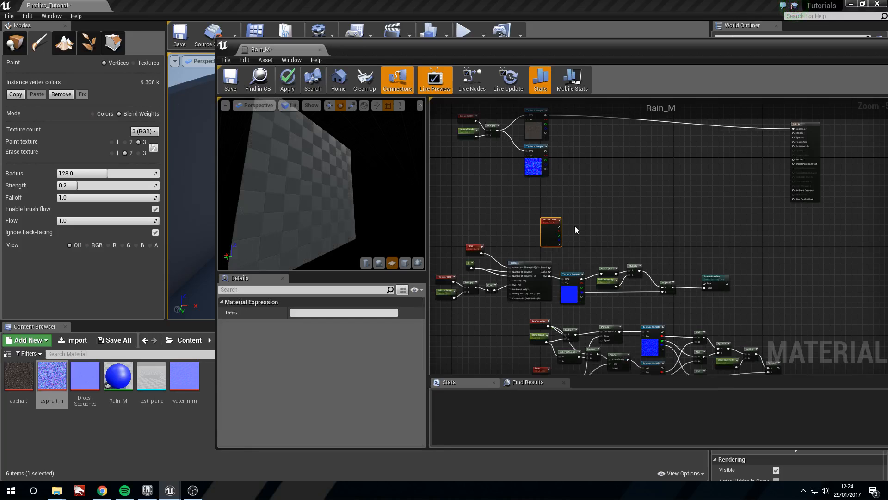
pyautogui.scroll(3, 574, 230)
pyautogui.moveTo(587, 229); pyautogui.dragTo(490, 174)
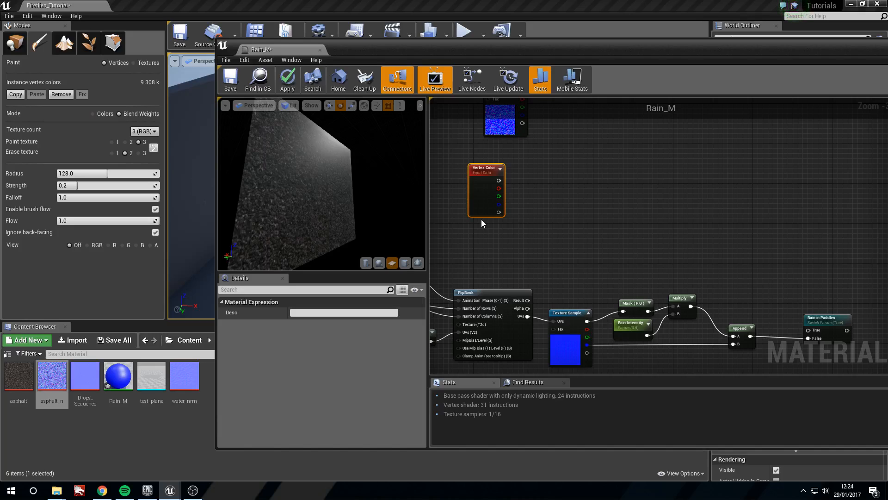
pyautogui.moveTo(492, 172); pyautogui.dragTo(497, 172)
pyautogui.moveTo(507, 189); pyautogui.dragTo(504, 194, button='right')
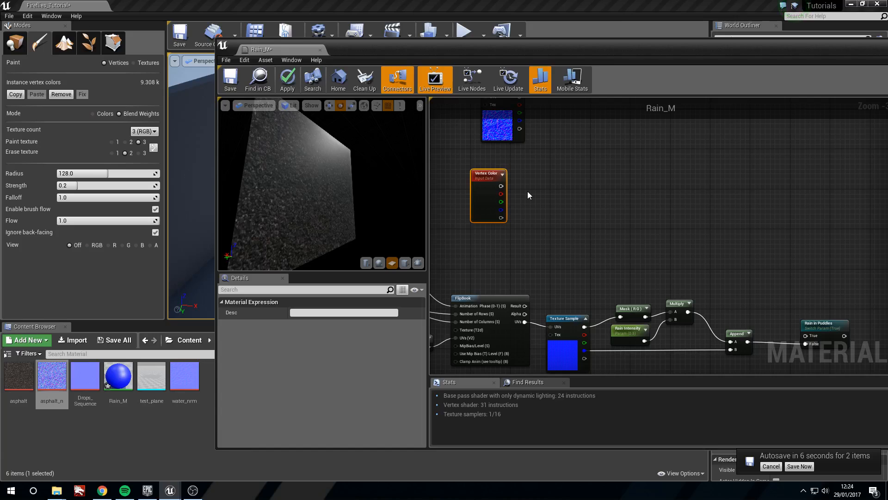
# Step: Add a BlendAngleCorrectedNormals node after the Rain in Puddles switch
pyautogui.moveTo(823, 319); pyautogui.dragTo(551, 244, button='right')
pyautogui.scroll(-1, 550, 245)
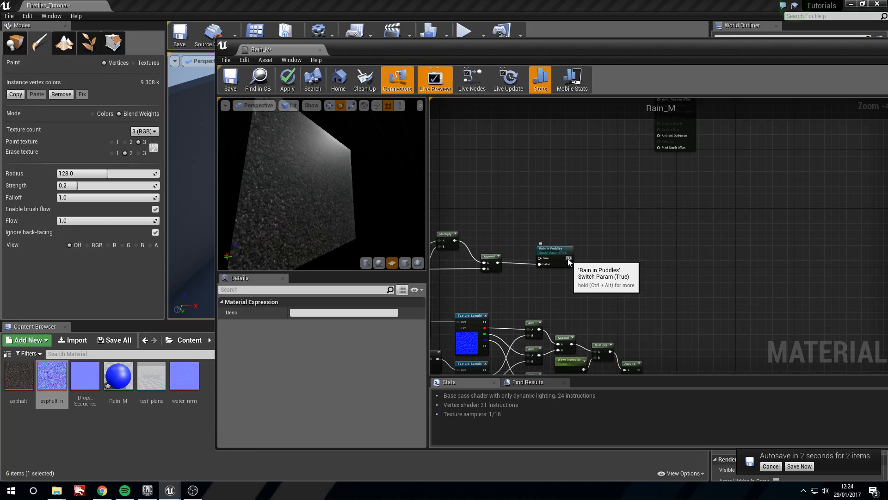
pyautogui.rightClick(591, 264)
pyautogui.write('blend')
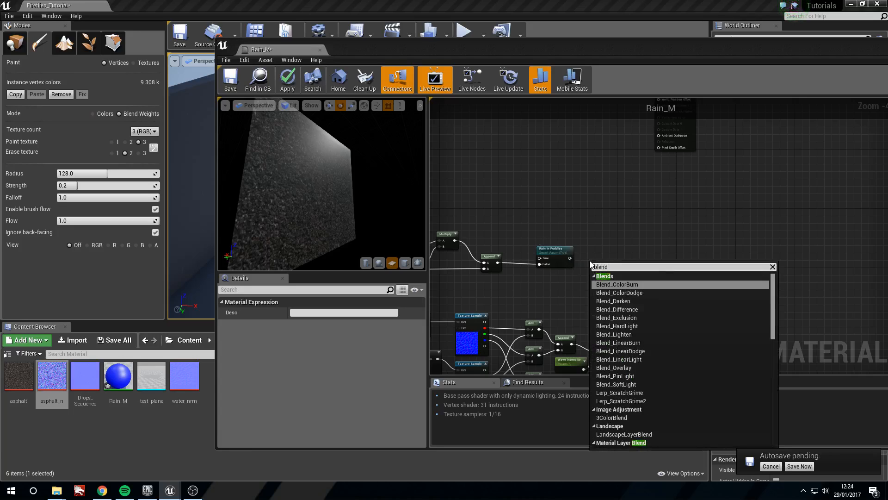
pyautogui.scroll(-5, 641, 309)
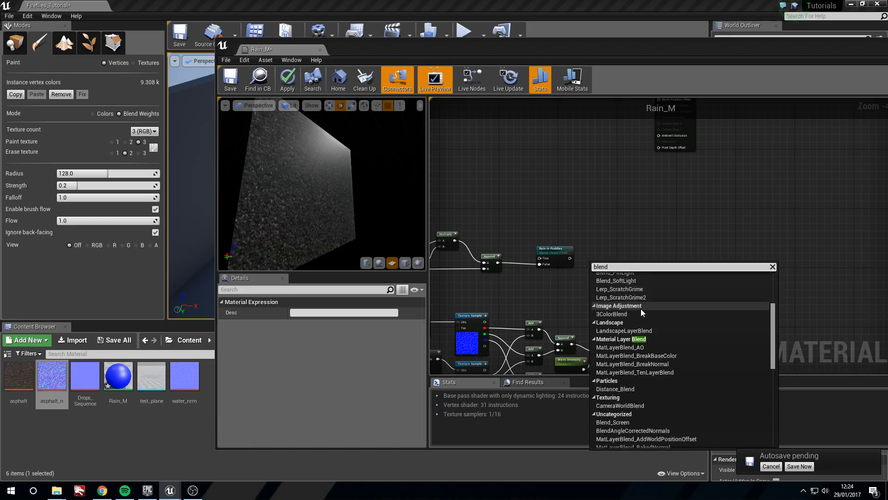
pyautogui.click(657, 429)
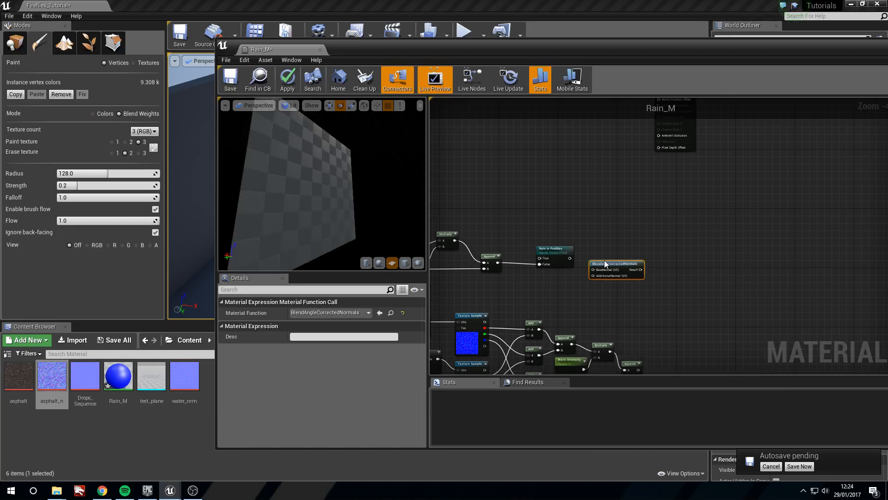
# Step: Connect the Rain in Puddles switch output to the BaseNormal input of the BlendAngleCorrectedNormals node and reposition the blend node
pyautogui.scroll(4, 604, 260)
pyautogui.moveTo(610, 267); pyautogui.dragTo(621, 208)
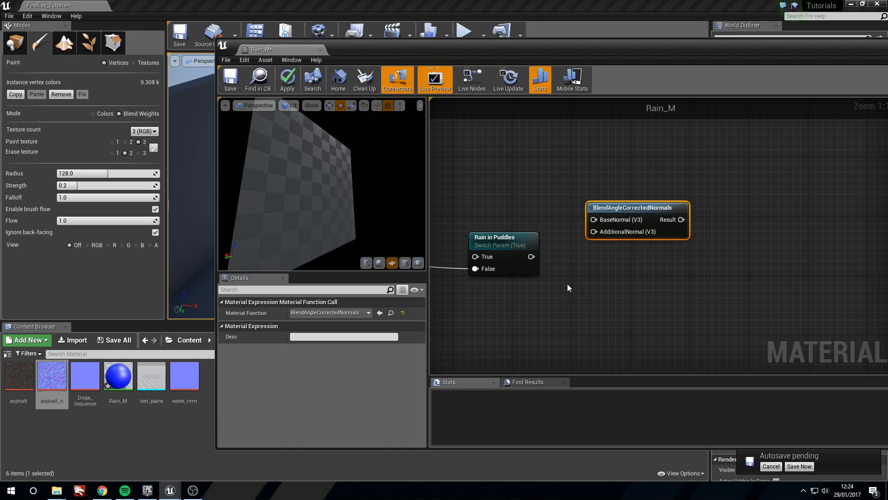
pyautogui.moveTo(531, 257); pyautogui.dragTo(621, 217)
pyautogui.moveTo(603, 291); pyautogui.dragTo(623, 295, button='right')
pyautogui.moveTo(620, 236); pyautogui.dragTo(627, 251)
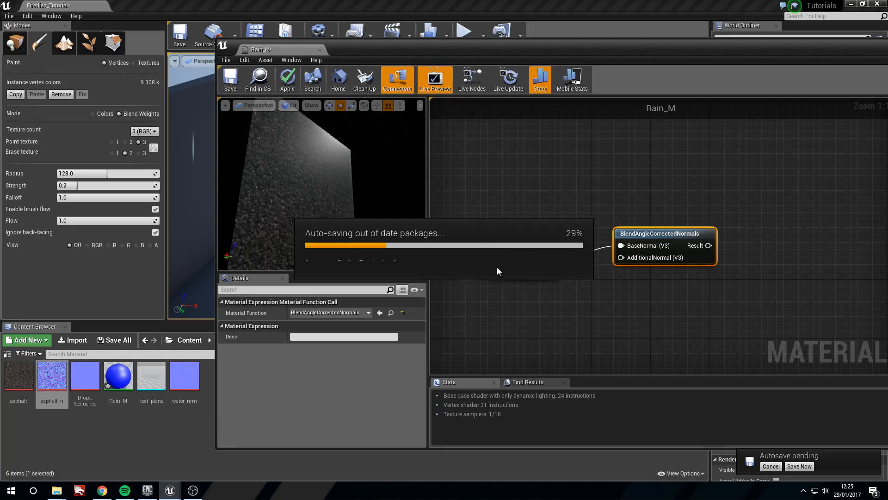
# Step: Connect the final Append of the water wave nodes to the AdditionalNormal input of the BlendAngleCorrectedNormals node
pyautogui.scroll(-3, 554, 359)
pyautogui.moveTo(557, 322); pyautogui.dragTo(592, 248, button='right')
pyautogui.moveTo(636, 296); pyautogui.dragTo(556, 234, button='right')
pyautogui.moveTo(601, 308); pyautogui.dragTo(565, 154)
pyautogui.moveTo(564, 196); pyautogui.dragTo(599, 248, button='right')
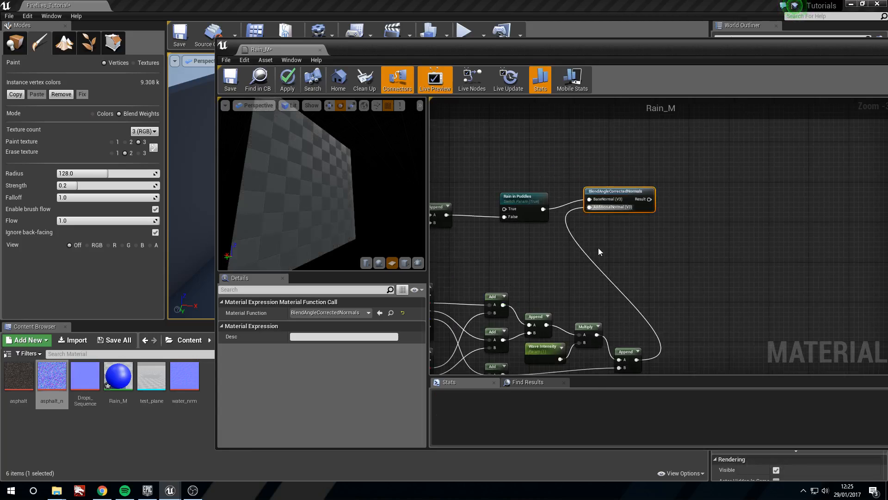
# Step: Preview the BlendAngleCorrectedNormals node with the rain Append wired straight to BaseNormal, and inspect the blended ripples on the plane
pyautogui.rightClick(613, 198)
pyautogui.click(659, 200)
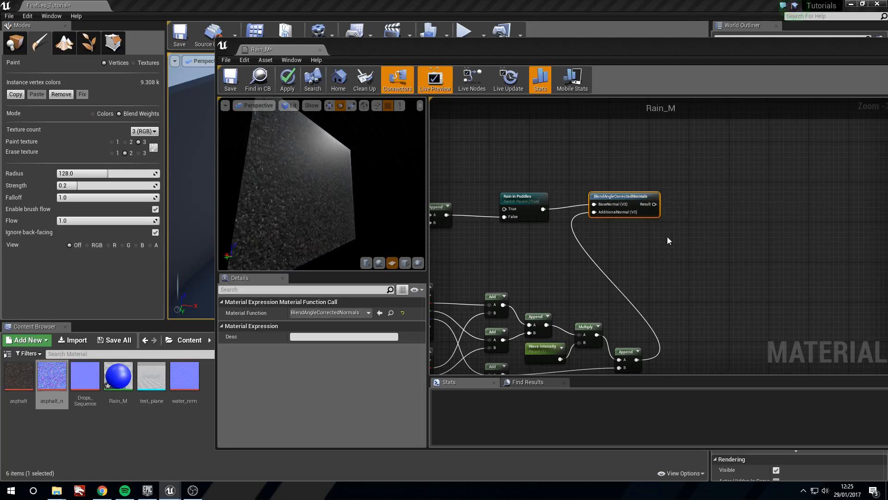
pyautogui.moveTo(532, 275); pyautogui.dragTo(600, 247, button='right')
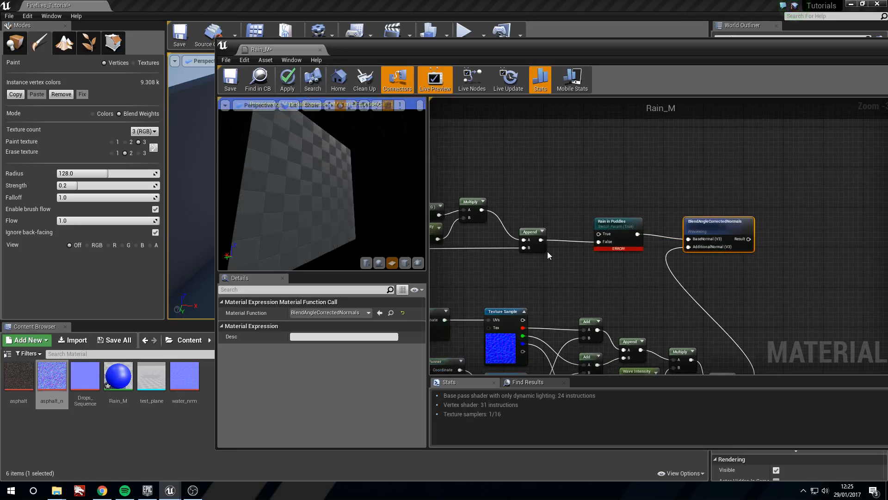
pyautogui.moveTo(541, 239); pyautogui.dragTo(712, 241)
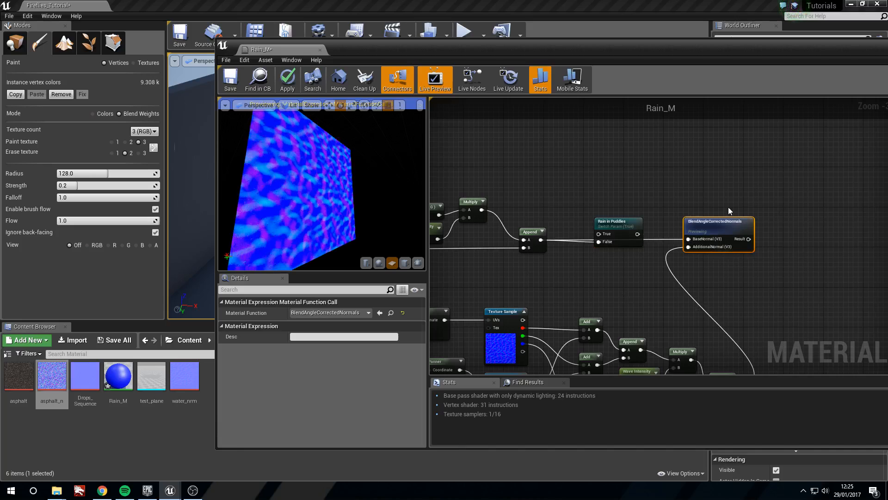
pyautogui.moveTo(341, 213); pyautogui.dragTo(345, 203)
pyautogui.moveTo(345, 203); pyautogui.dragTo(356, 250, button='right')
pyautogui.moveTo(342, 213); pyautogui.dragTo(315, 204)
pyautogui.moveTo(314, 203); pyautogui.dragTo(319, 232, button='right')
pyautogui.moveTo(319, 231)
pyautogui.mouseDown()
pyautogui.moveTo(324, 212)
pyautogui.moveTo(326, 227)
pyautogui.moveTo(315, 227)
pyautogui.mouseUp()
pyautogui.moveTo(315, 226); pyautogui.dragTo(316, 192, button='right')
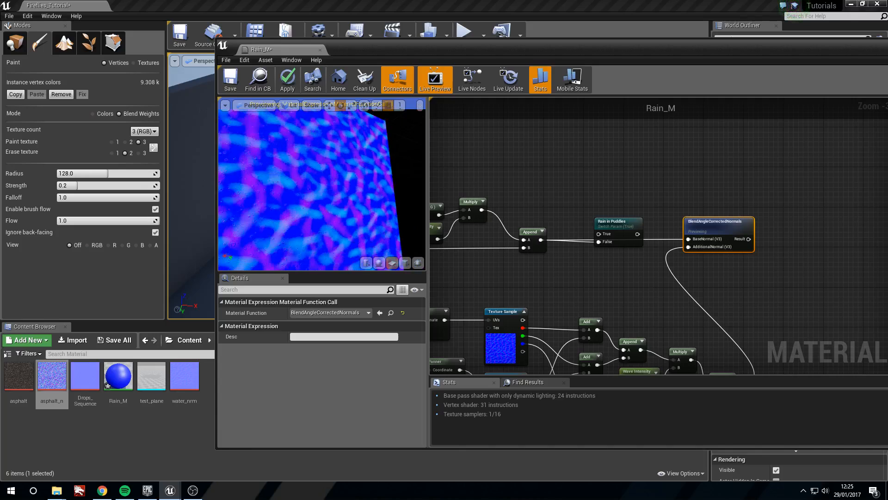
# Step: Stop previewing the blend node and reconnect the Rain in Puddles switch output to BaseNormal
pyautogui.rightClick(706, 226)
pyautogui.click(726, 231)
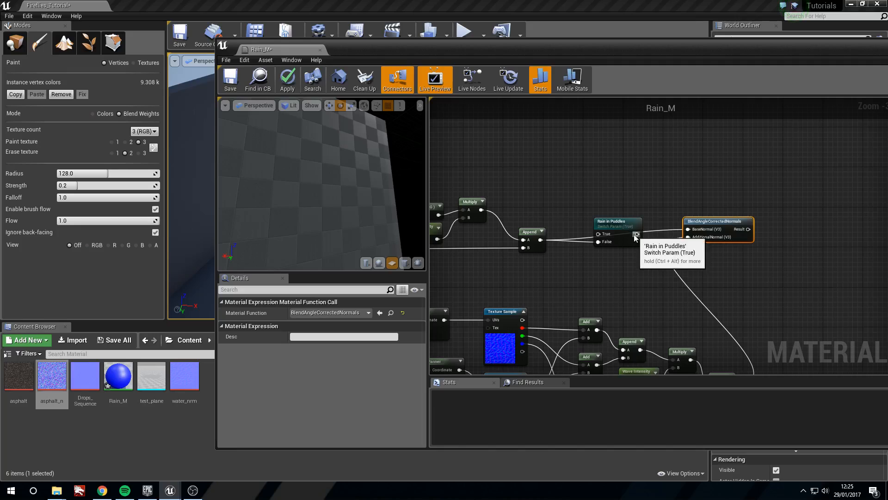
pyautogui.moveTo(625, 263); pyautogui.dragTo(660, 272, button='right')
pyautogui.click(628, 219)
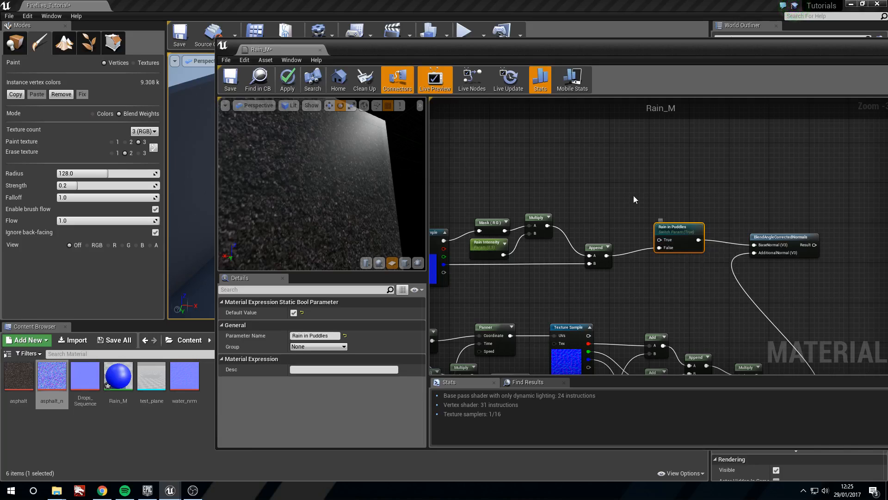
# Step: Add a Constant3Vector node above the rain nodes and set its blue value to 1
pyautogui.scroll(-2, 634, 196)
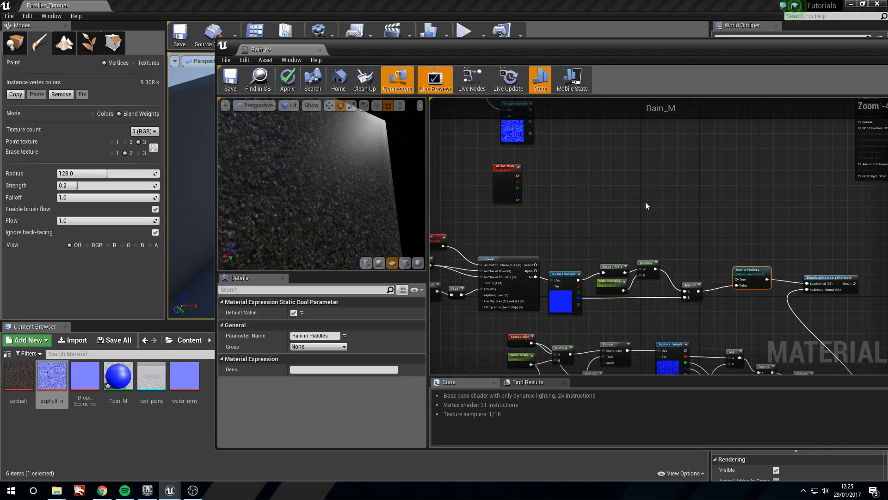
pyautogui.click(617, 184)
pyautogui.click(323, 314)
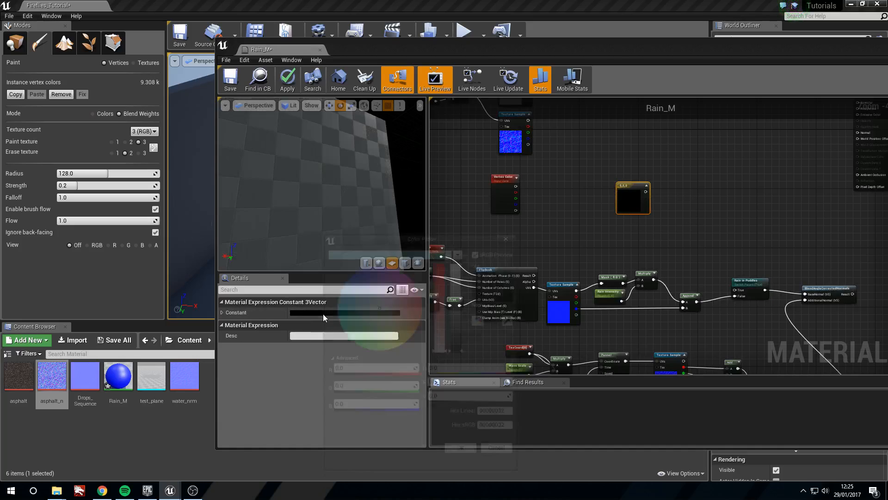
pyautogui.click(378, 411)
pyautogui.write('1')
pyautogui.press('Return')
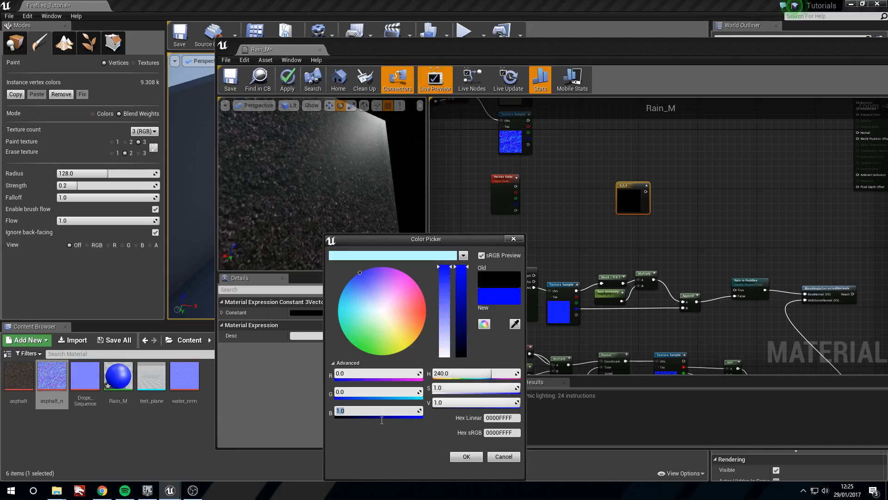
pyautogui.click(466, 457)
pyautogui.click(642, 246)
# Step: Move the 0,0,1 constant up beside the asphalt_n Texture Sample, above and beyond the Vertex Color node
pyautogui.moveTo(642, 246); pyautogui.dragTo(612, 240, button='right')
pyautogui.moveTo(610, 207); pyautogui.dragTo(547, 169)
pyautogui.moveTo(465, 197); pyautogui.dragTo(469, 200)
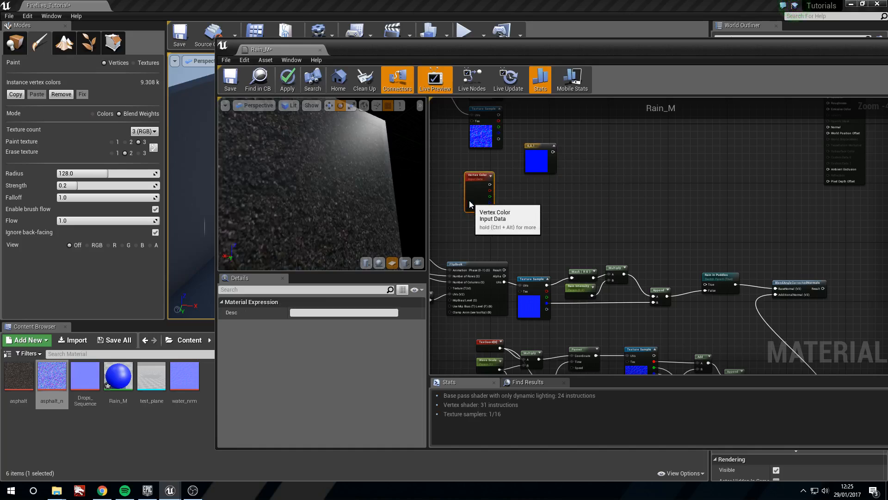
pyautogui.moveTo(544, 162); pyautogui.dragTo(547, 158)
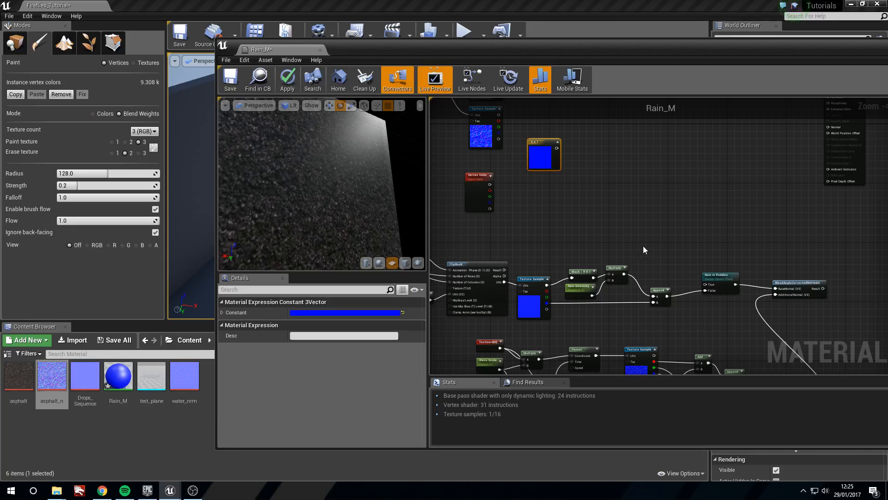
# Step: Add a Lerp node above the rain Append and connect its output to the True input of the Rain in Puddles switch
pyautogui.rightClick(657, 244)
pyautogui.click(633, 201)
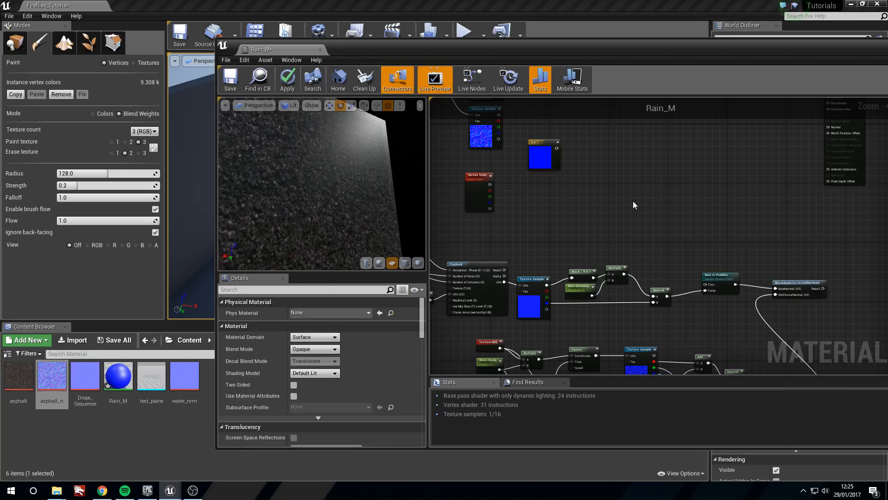
pyautogui.click(681, 291)
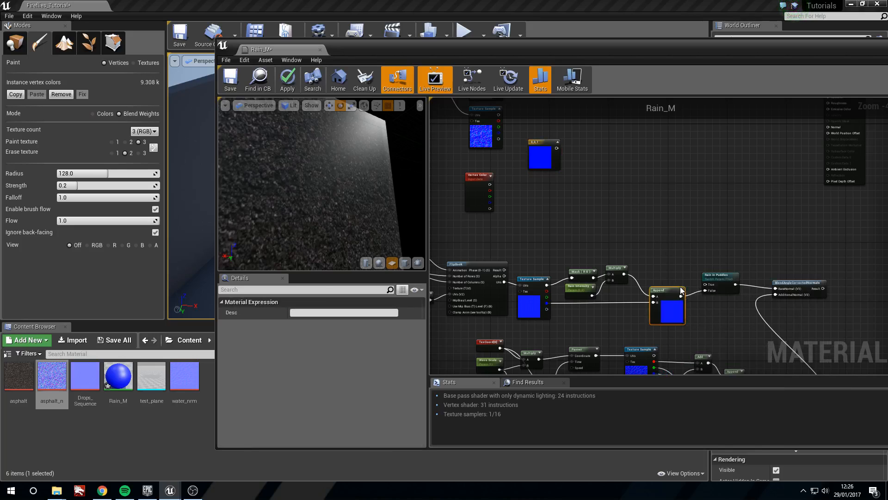
pyautogui.click(659, 254)
pyautogui.scroll(3, 666, 258)
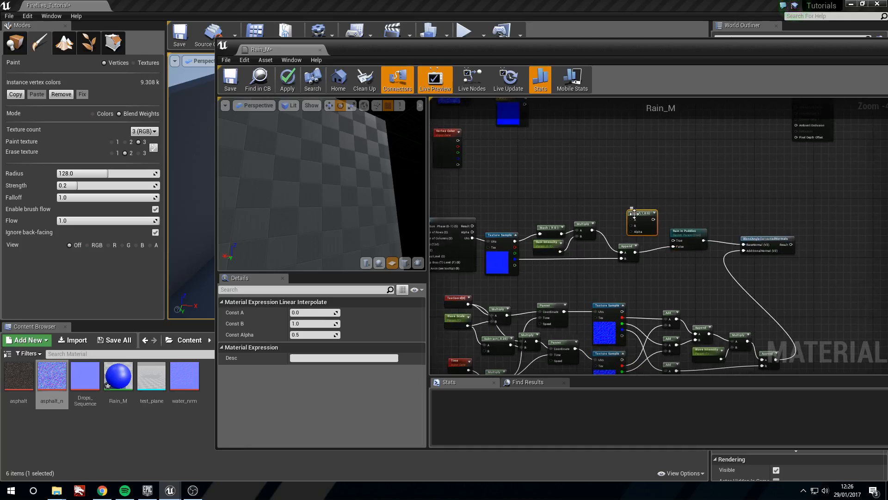
pyautogui.moveTo(645, 197); pyautogui.dragTo(701, 260)
pyautogui.moveTo(568, 148); pyautogui.dragTo(625, 211, button='right')
pyautogui.scroll(-1, 596, 186)
pyautogui.rightClick(615, 201)
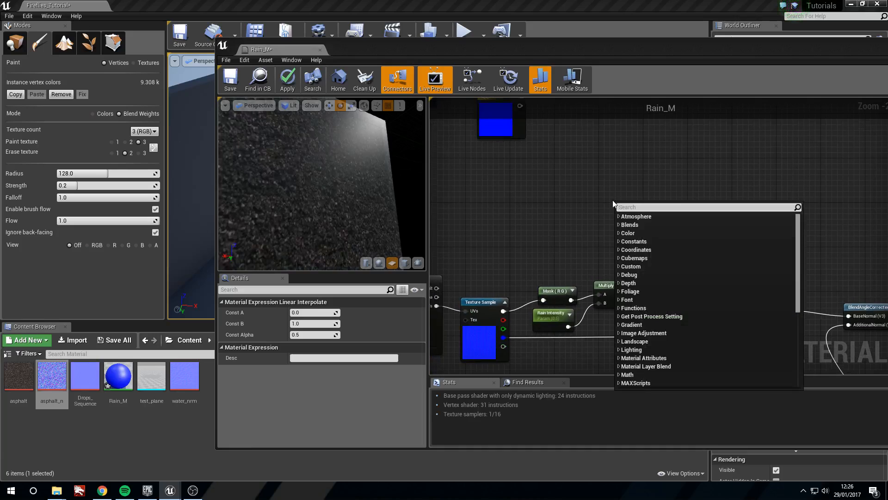
pyautogui.click(590, 182)
pyautogui.scroll(-1, 590, 182)
pyautogui.moveTo(598, 176); pyautogui.dragTo(665, 267, button='right')
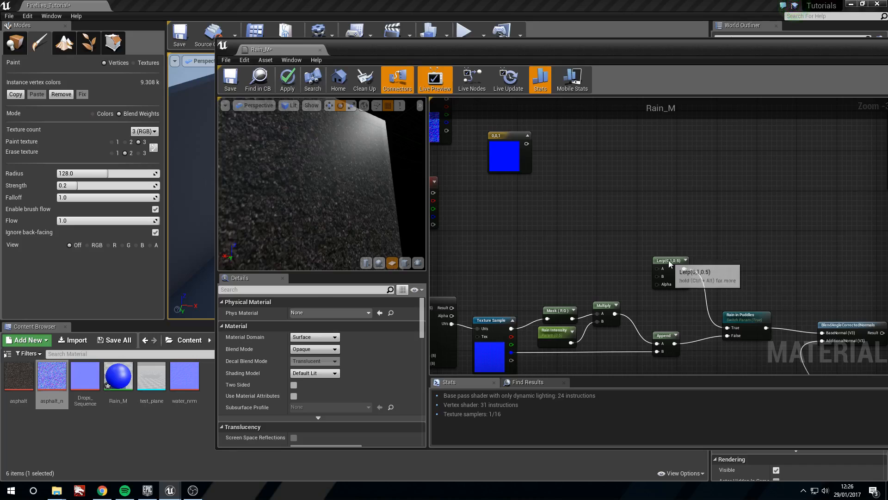
pyautogui.moveTo(666, 262); pyautogui.dragTo(662, 263)
# Step: Add a OneMinus node fed by the Vertex Color's blue output and place it close to the Vertex Color node
pyautogui.moveTo(608, 196); pyautogui.dragTo(645, 211, button='right')
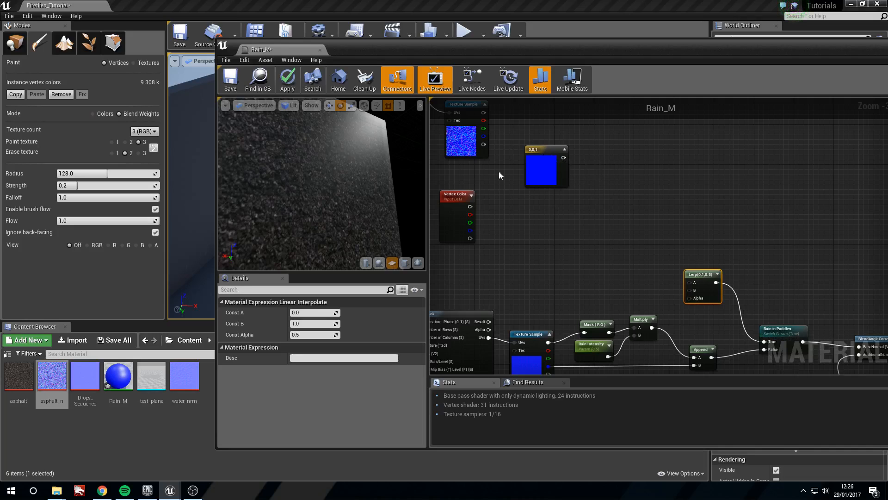
pyautogui.moveTo(470, 230); pyautogui.dragTo(525, 259)
pyautogui.click(468, 235)
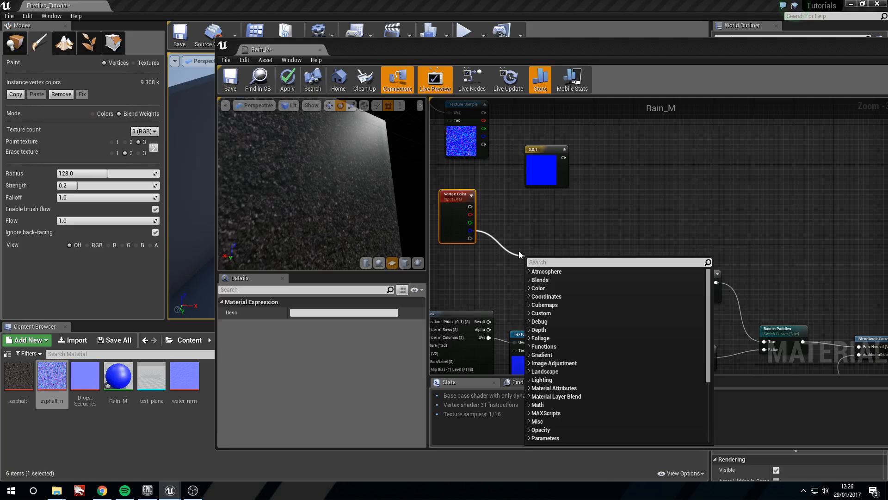
pyautogui.write('1-')
pyautogui.press('BackSpace')
pyautogui.press('BackSpace')
pyautogui.write('1')
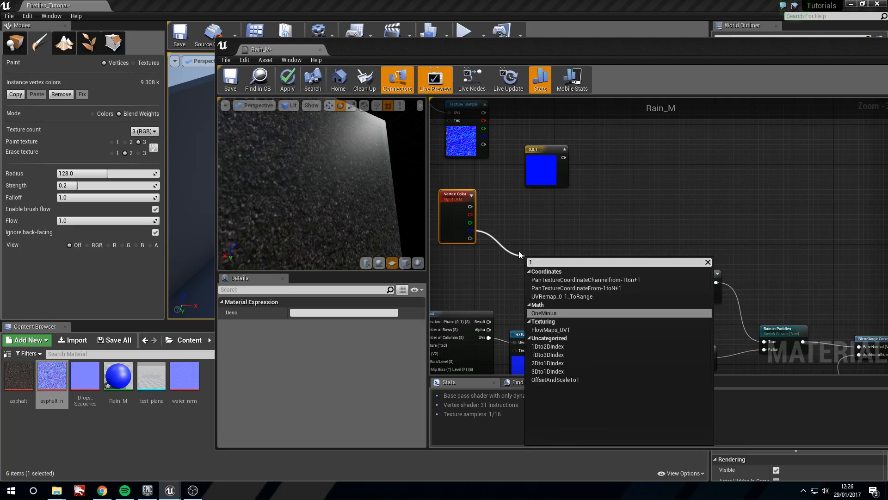
pyautogui.write('-')
pyautogui.press('Return')
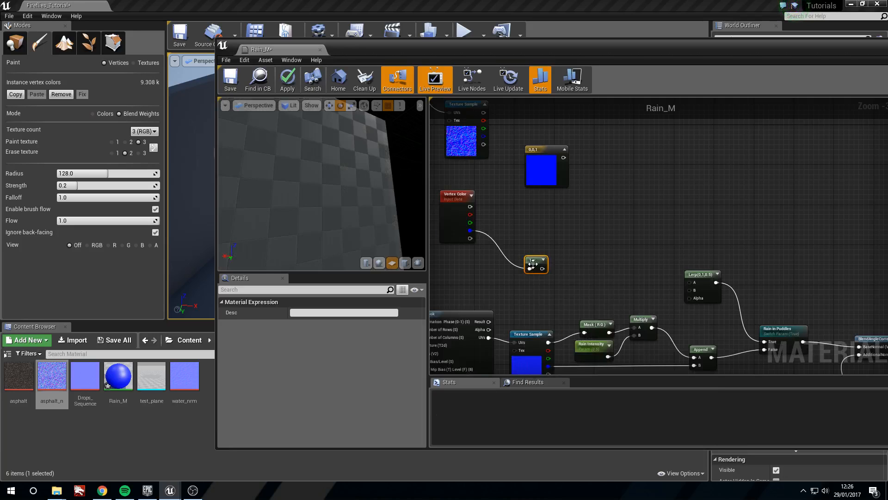
pyautogui.moveTo(533, 263); pyautogui.dragTo(523, 253)
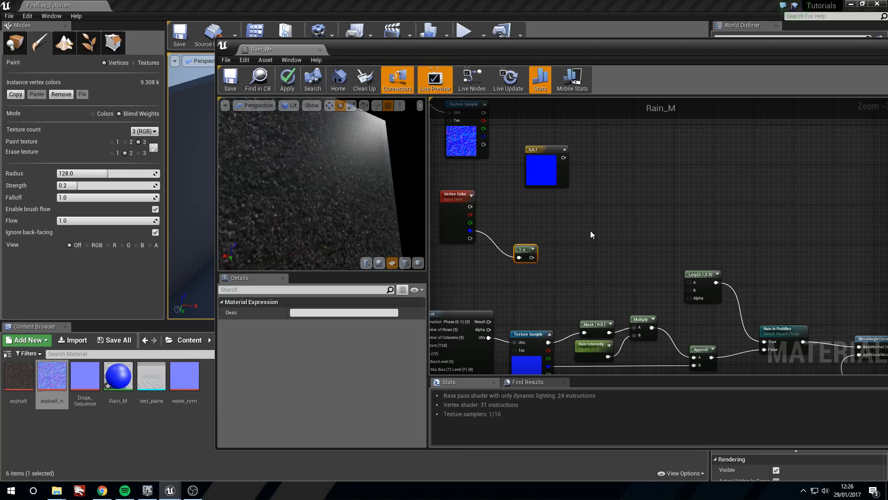
pyautogui.hotkey('ctrl', 'w')
pyautogui.moveTo(630, 206); pyautogui.dragTo(508, 243)
pyautogui.press('Delete')
# Step: Preview the OneMinus node's output on the plane, and stop the preview
pyautogui.rightClick(508, 244)
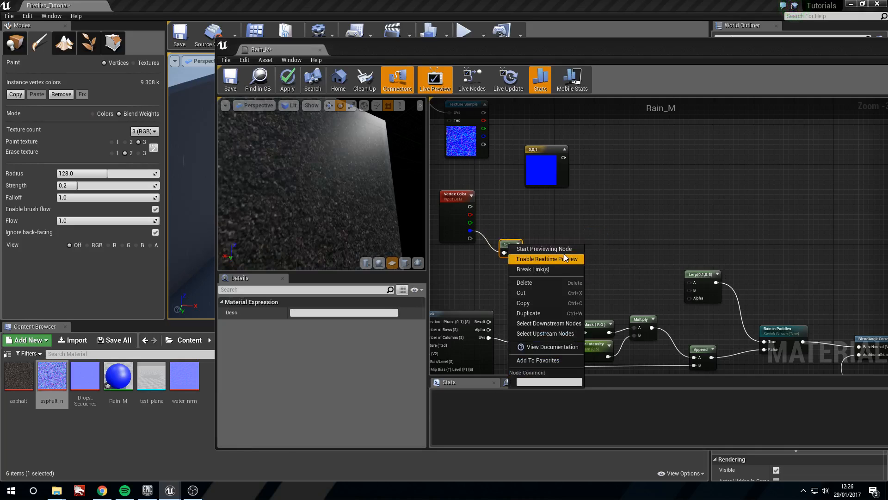
pyautogui.click(551, 250)
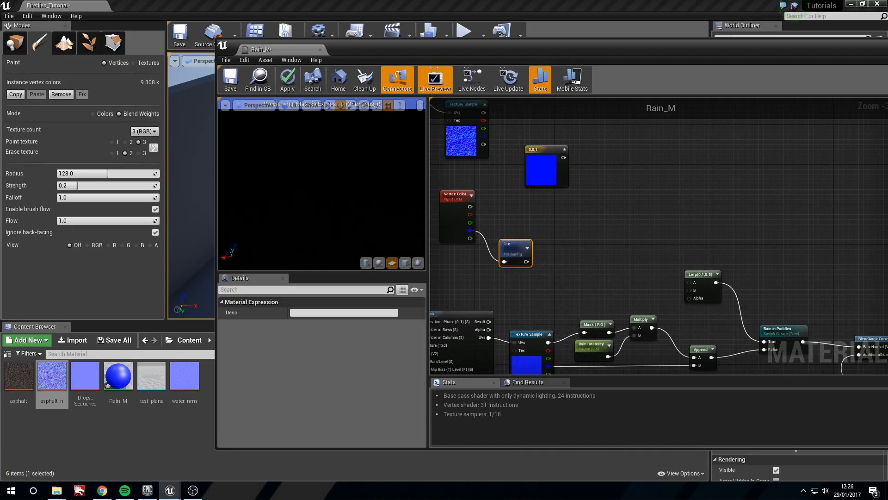
pyautogui.rightClick(514, 251)
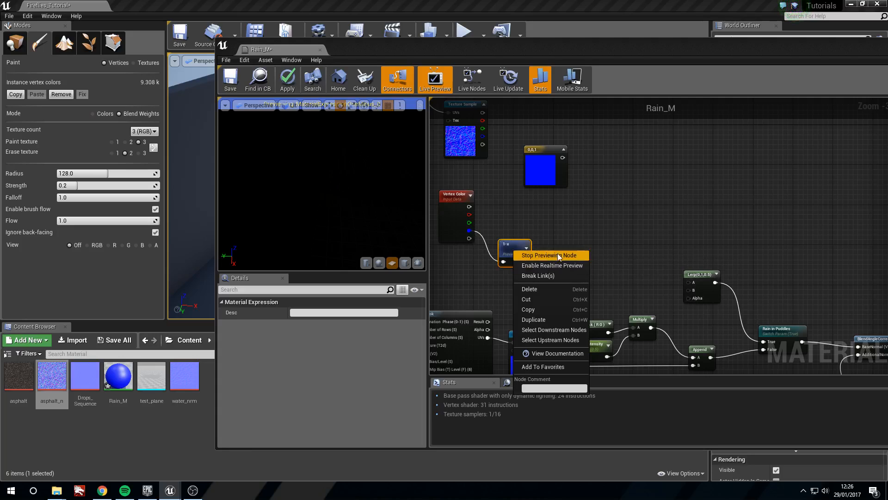
pyautogui.click(514, 252)
pyautogui.rightClick(518, 250)
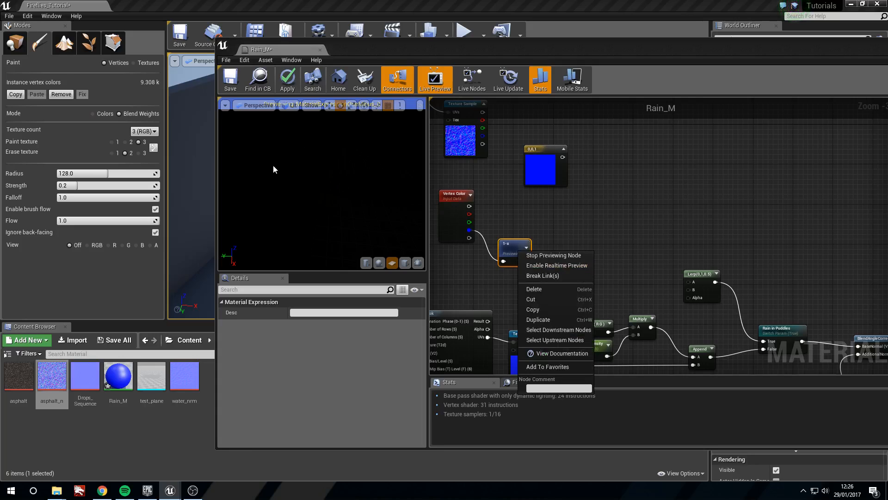
pyautogui.click(567, 255)
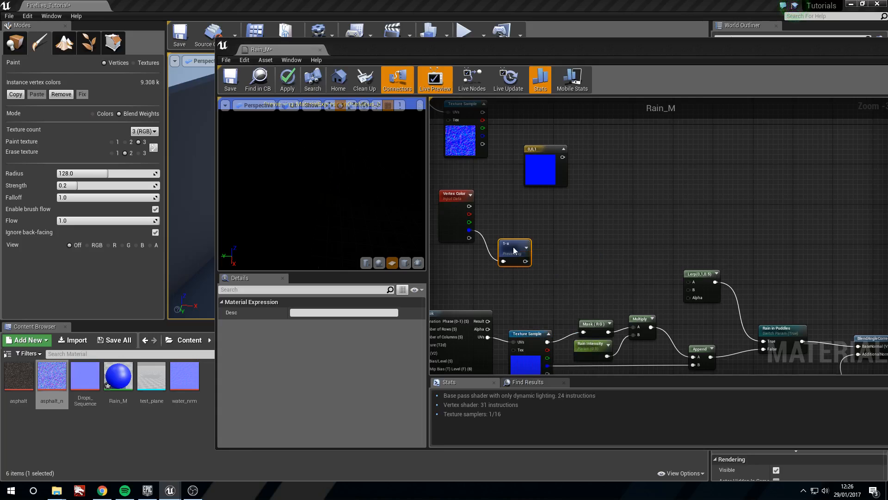
# Step: Add a Clamp node after the OneMinus node and connect its output to the Lerp's Alpha input
pyautogui.moveTo(511, 250); pyautogui.dragTo(579, 261)
pyautogui.write('clamp')
pyautogui.press('Return')
pyautogui.moveTo(588, 264); pyautogui.dragTo(567, 246)
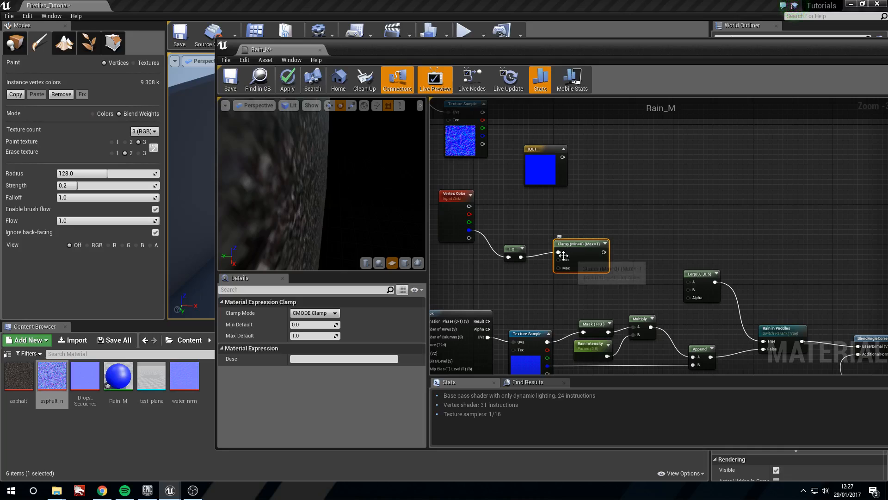
pyautogui.moveTo(577, 242); pyautogui.dragTo(689, 298)
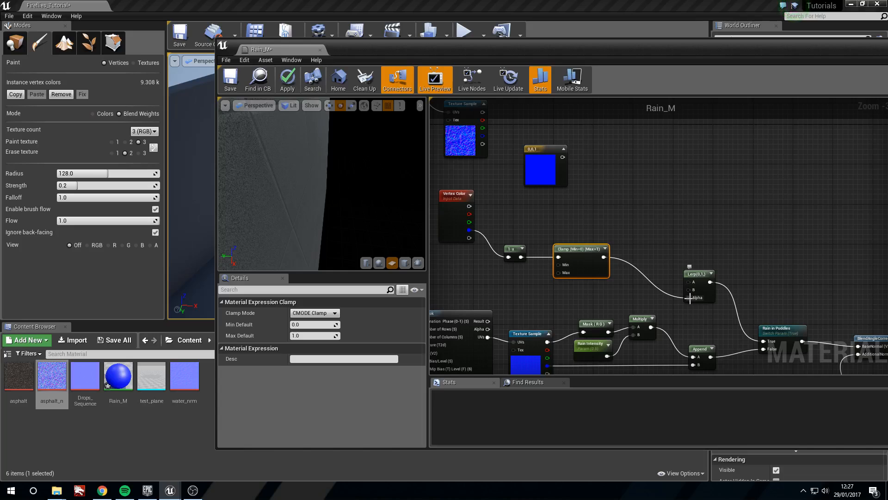
# Step: Connect the rain Append output to the Lerp's A input and the 0,0,1 constant to its B input
pyautogui.moveTo(671, 312); pyautogui.dragTo(593, 284, button='right')
pyautogui.moveTo(632, 328); pyautogui.dragTo(612, 253)
pyautogui.moveTo(485, 128); pyautogui.dragTo(615, 261)
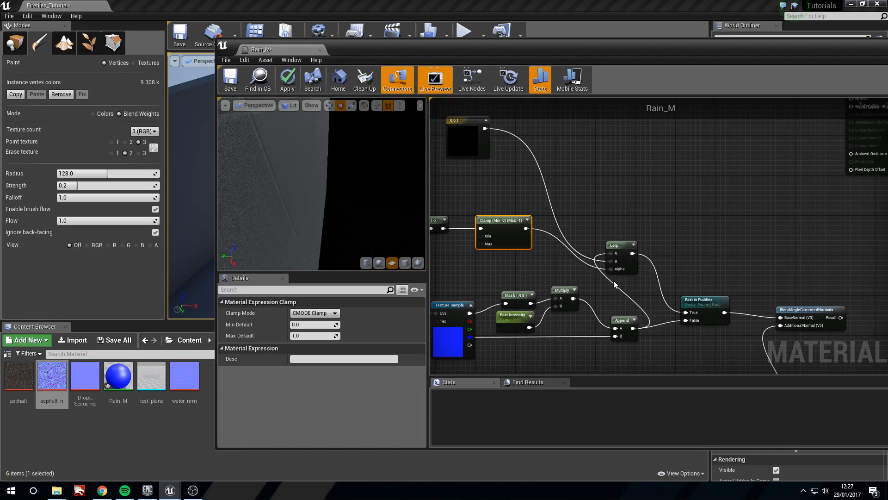
pyautogui.scroll(-2, 570, 184)
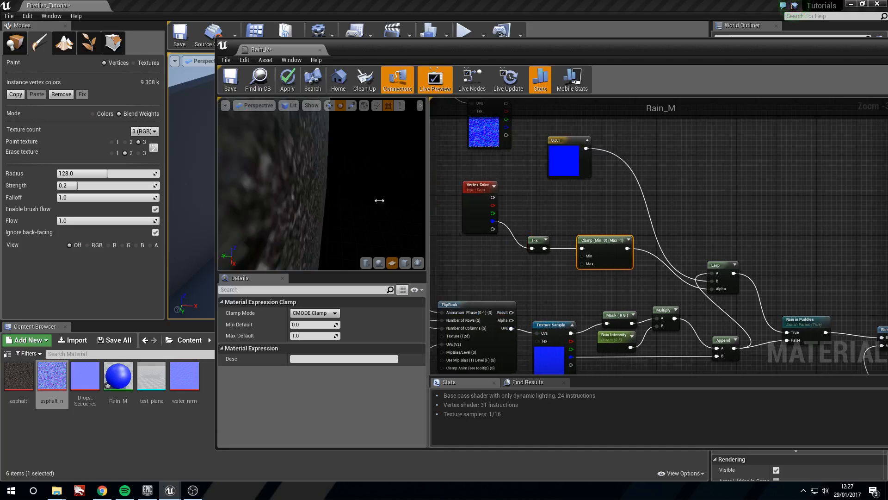
pyautogui.scroll(2, 589, 203)
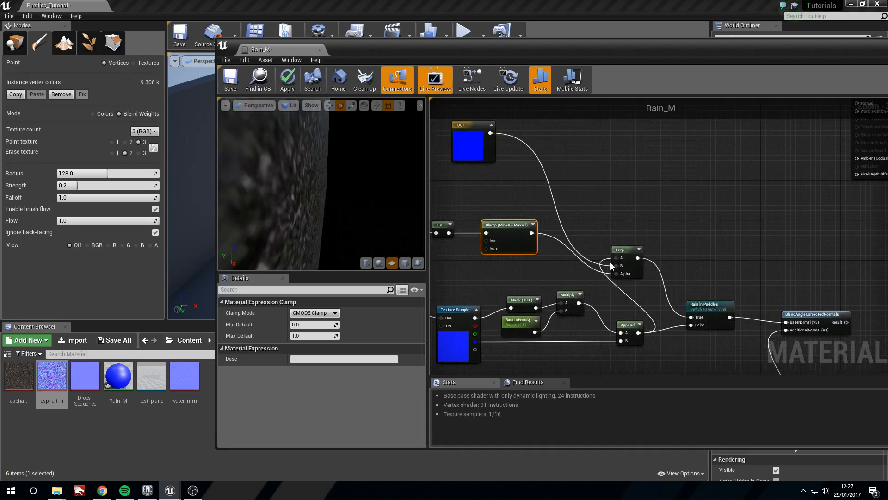
pyautogui.moveTo(524, 193); pyautogui.dragTo(582, 199, button='right')
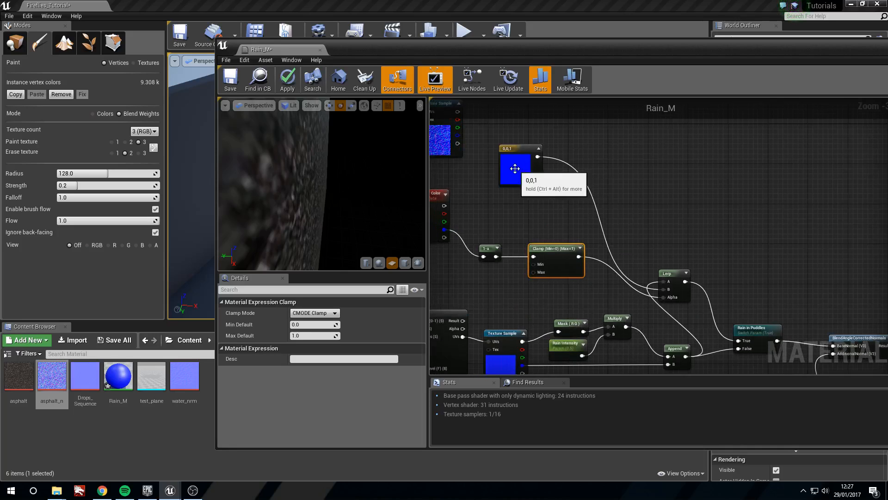
# Step: Undo an accidental node move and reposition the Vertex Color node further from the 0,0,1 constant
pyautogui.moveTo(527, 165); pyautogui.dragTo(604, 202, button='right')
pyautogui.moveTo(604, 202); pyautogui.dragTo(577, 206)
pyautogui.hotkey('ctrl', 'z')
pyautogui.moveTo(547, 228); pyautogui.dragTo(564, 221, button='right')
pyautogui.moveTo(533, 220); pyautogui.dragTo(506, 208)
pyautogui.moveTo(591, 218); pyautogui.dragTo(570, 216, button='right')
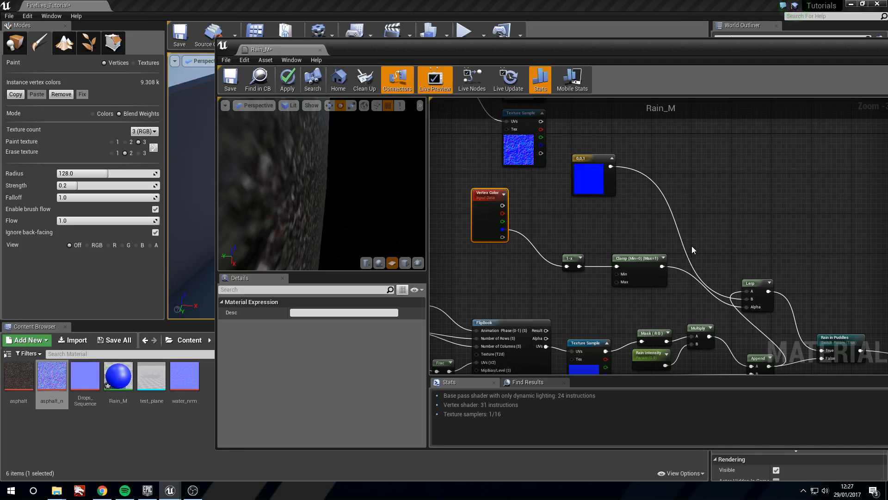
# Step: Add three Lerp nodes in the empty area before the Rain_M result node and stagger them diagonally
pyautogui.scroll(-1, 740, 198)
pyautogui.moveTo(592, 185)
pyautogui.mouseDown(button='right')
pyautogui.moveTo(619, 203)
pyautogui.moveTo(595, 188)
pyautogui.mouseUp(button='right')
pyautogui.click(618, 203)
pyautogui.rightClick(647, 178)
pyautogui.click(636, 174)
pyautogui.click(630, 169)
pyautogui.click(680, 191)
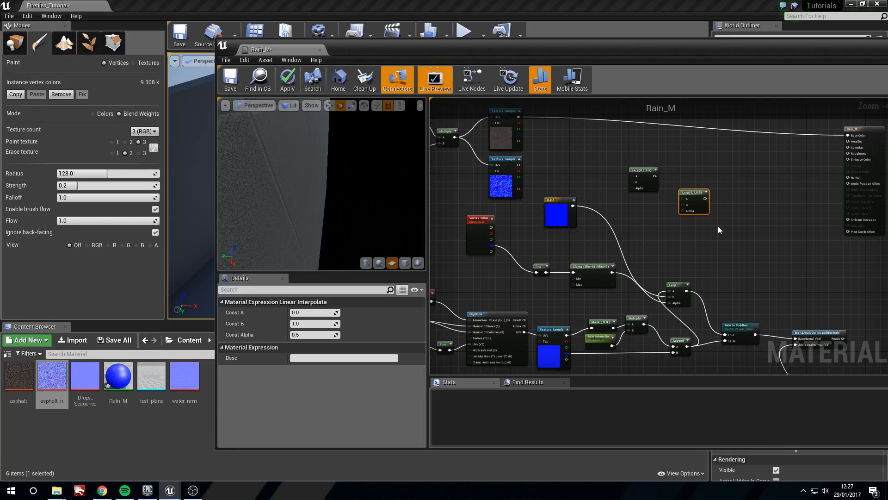
pyautogui.click(720, 225)
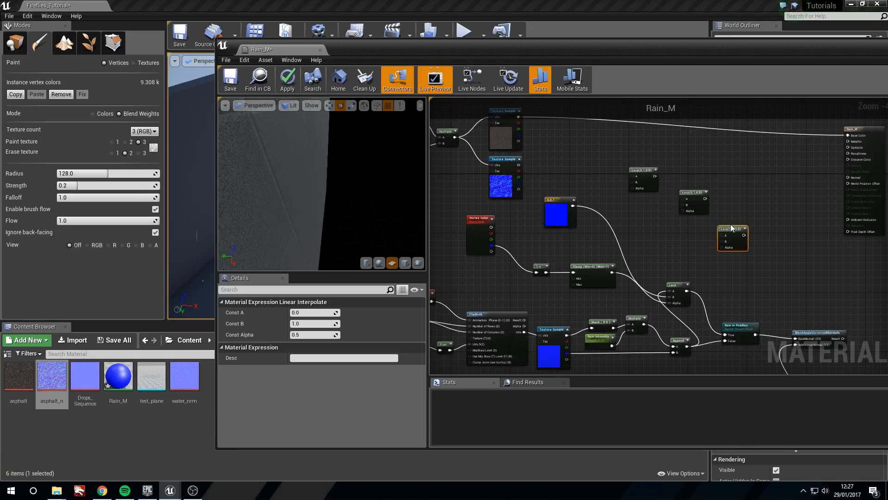
pyautogui.moveTo(689, 194); pyautogui.dragTo(688, 194)
pyautogui.moveTo(644, 171); pyautogui.dragTo(641, 160)
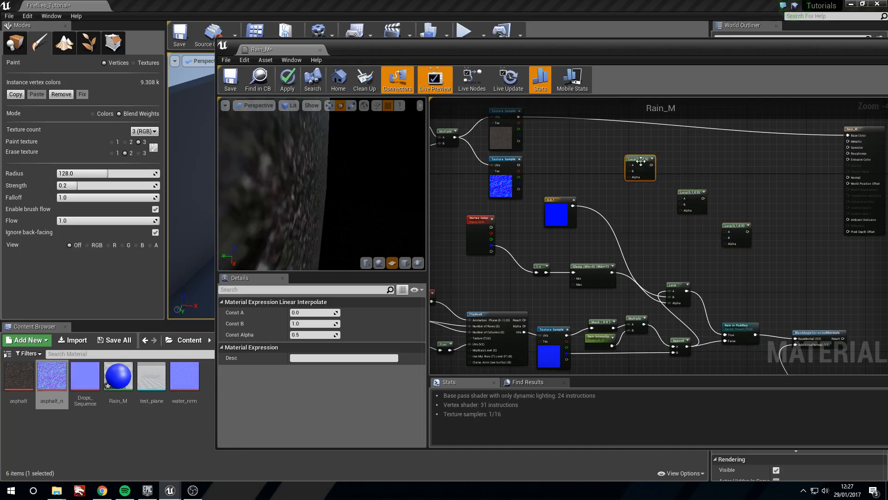
pyautogui.click(687, 191)
pyautogui.moveTo(738, 226); pyautogui.dragTo(742, 225)
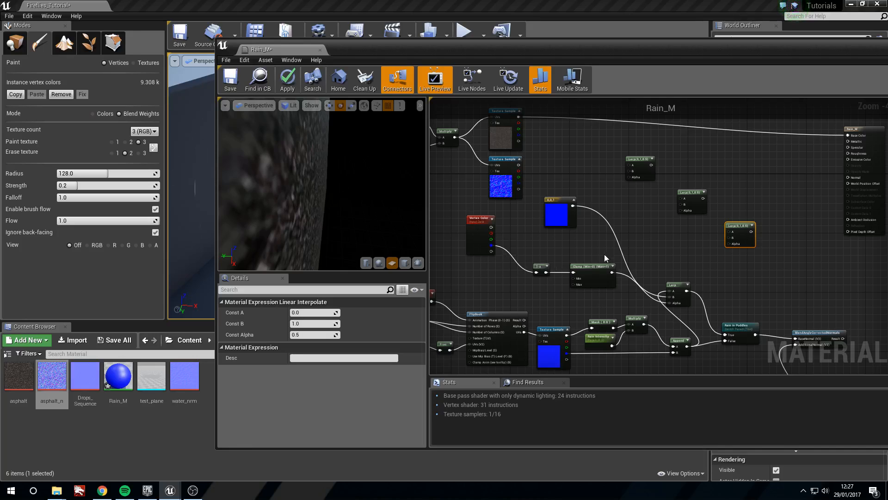
# Step: Try feeding the Clamp output into the uppermost new Lerp's Alpha, and delete that Lerp
pyautogui.moveTo(611, 276); pyautogui.dragTo(630, 178)
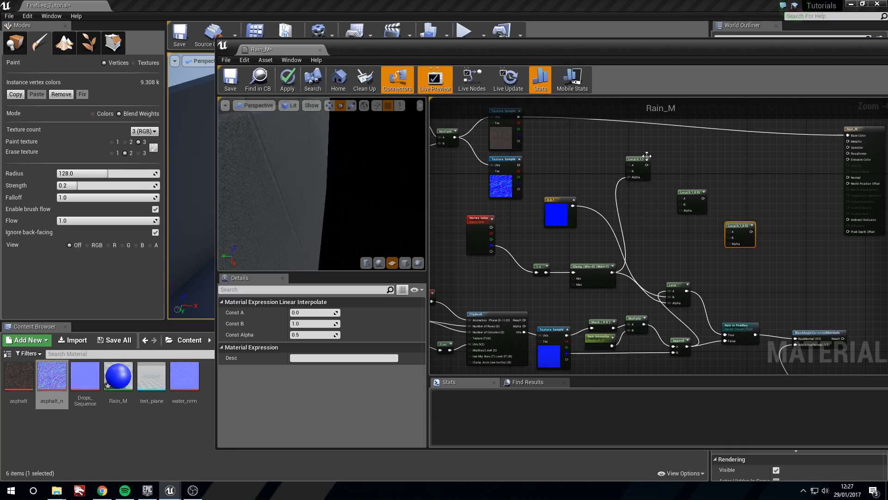
pyautogui.click(646, 160)
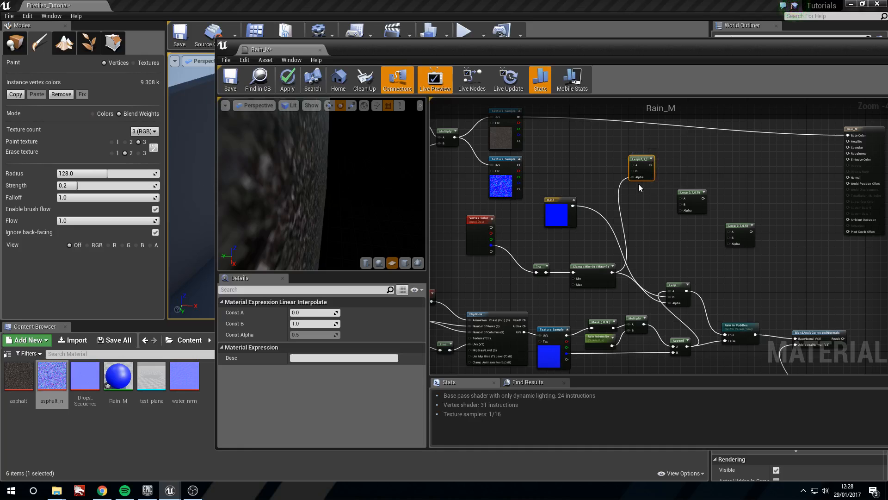
pyautogui.press('Delete')
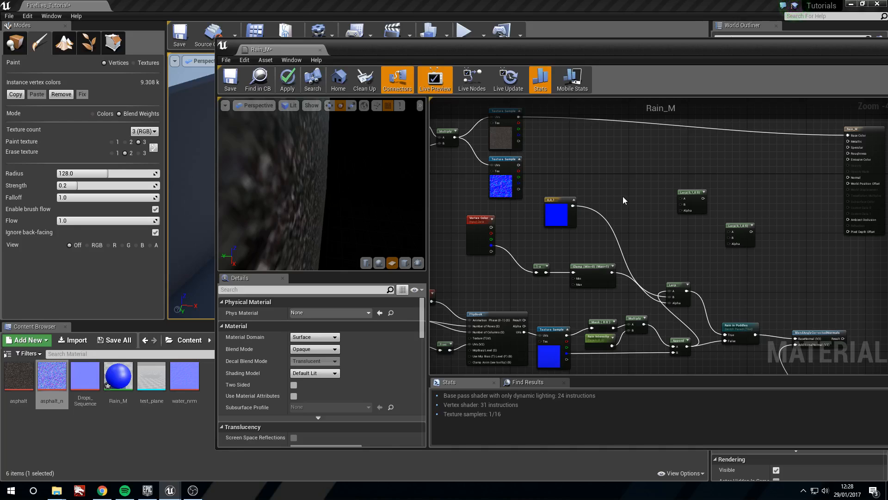
# Step: Move a Lerp beside the asphalt normal Texture Sample, connecting the texture to A and B and Vertex Color's red output to Alpha
pyautogui.scroll(-3, 623, 196)
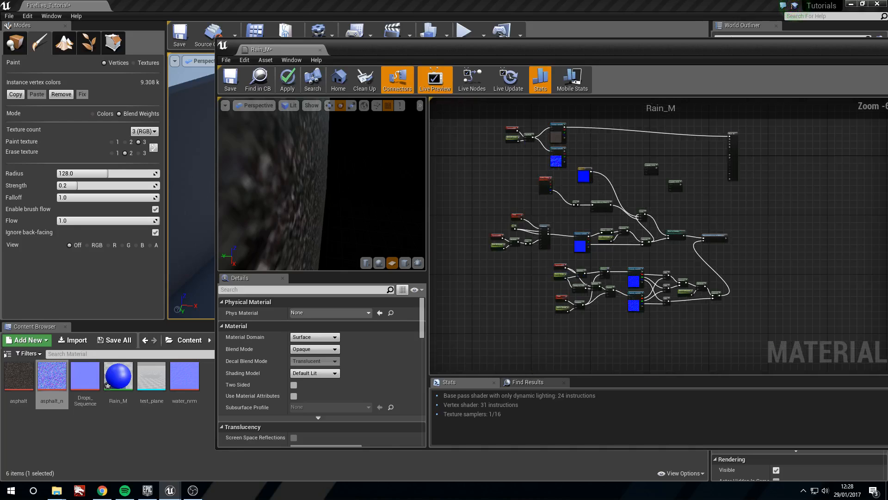
pyautogui.scroll(2, 592, 198)
pyautogui.click(549, 243)
pyautogui.moveTo(549, 244); pyautogui.dragTo(526, 237)
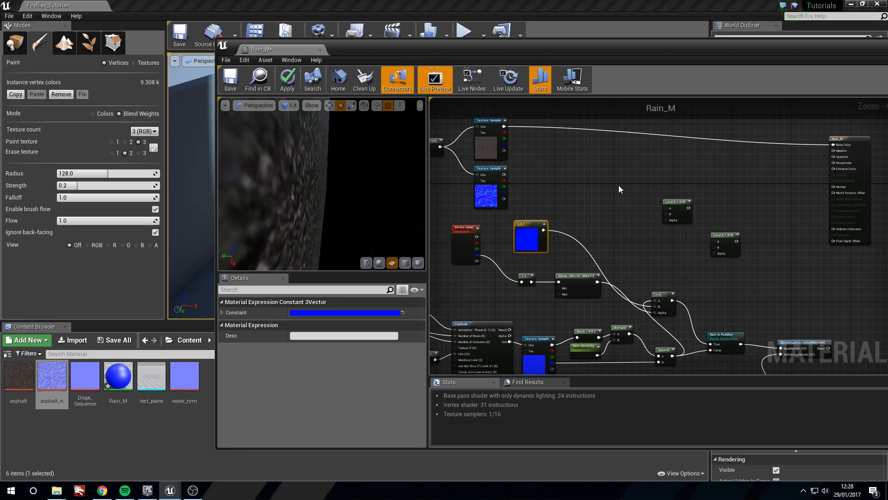
pyautogui.moveTo(671, 211); pyautogui.dragTo(642, 181)
pyautogui.moveTo(543, 230); pyautogui.dragTo(638, 190)
pyautogui.moveTo(503, 175); pyautogui.dragTo(588, 180)
pyautogui.moveTo(525, 247); pyautogui.dragTo(542, 255)
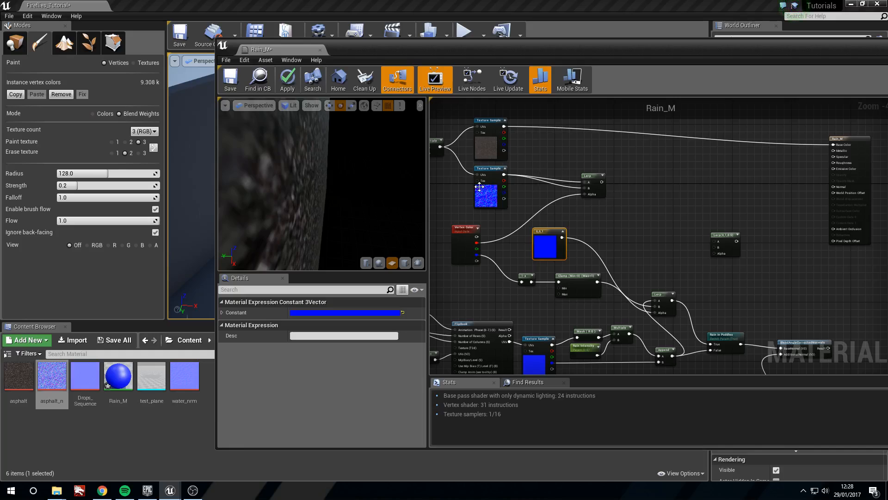
pyautogui.moveTo(582, 182); pyautogui.dragTo(585, 174)
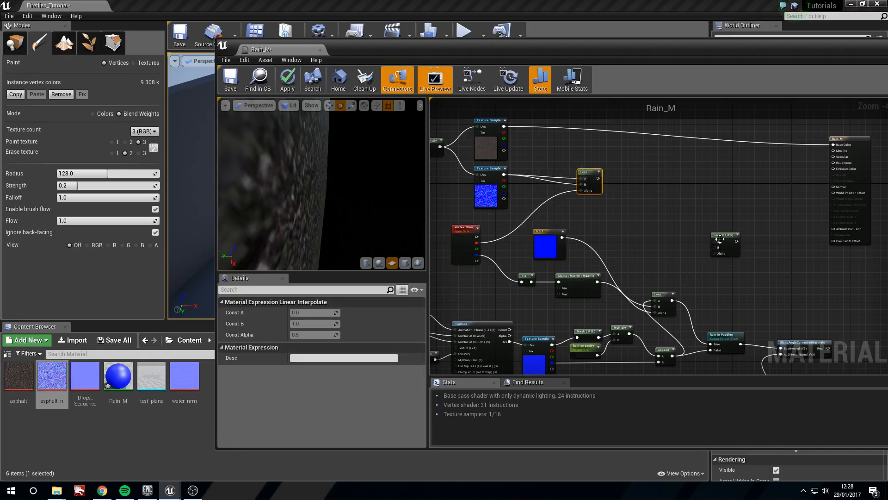
# Step: Place the second Lerp after the first, connecting the first Lerp's output to its B and Vertex Color's green output to its Alpha
pyautogui.moveTo(723, 243); pyautogui.dragTo(677, 216)
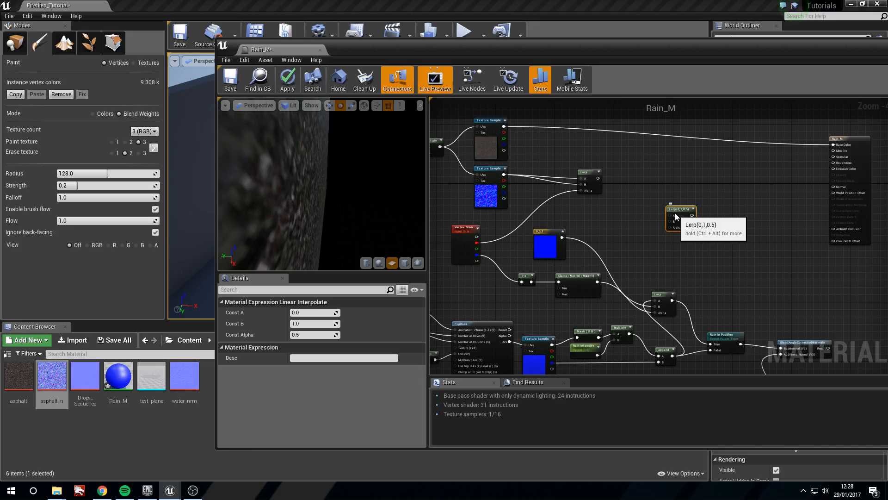
pyautogui.moveTo(676, 217); pyautogui.dragTo(679, 217)
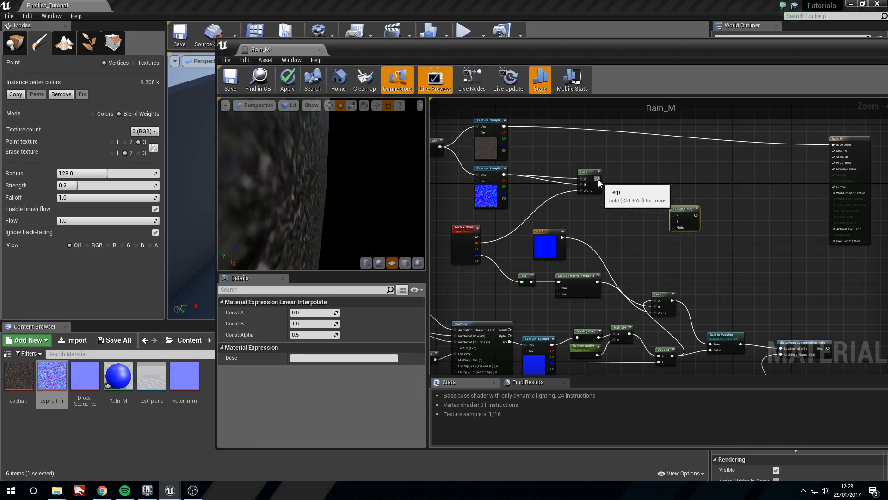
pyautogui.moveTo(596, 178); pyautogui.dragTo(676, 205)
pyautogui.moveTo(476, 248); pyautogui.dragTo(674, 225)
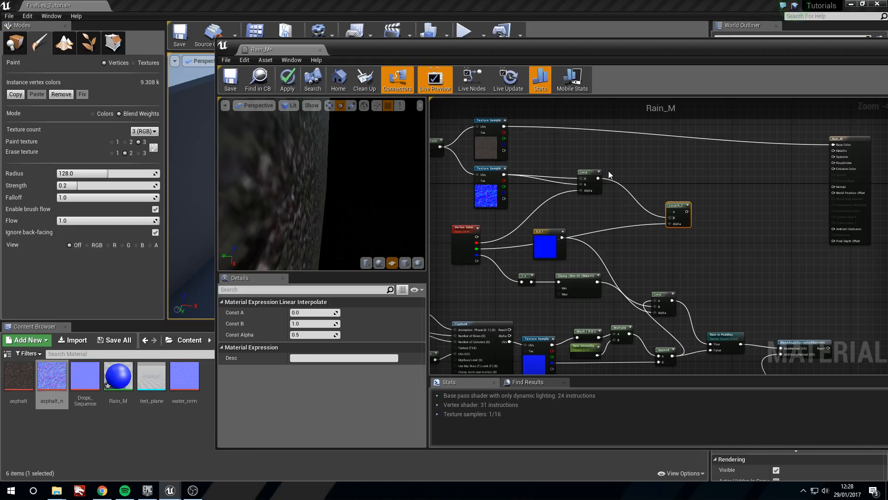
# Step: Connect the first Lerp's output to the second Lerp's A input and break the link to its B input
pyautogui.moveTo(687, 212)
pyautogui.mouseDown()
pyautogui.moveTo(700, 216)
pyautogui.moveTo(672, 211)
pyautogui.mouseUp()
pyautogui.rightClick(670, 216)
pyautogui.press('Escape')
pyautogui.rightClick(668, 220)
pyautogui.click(629, 224)
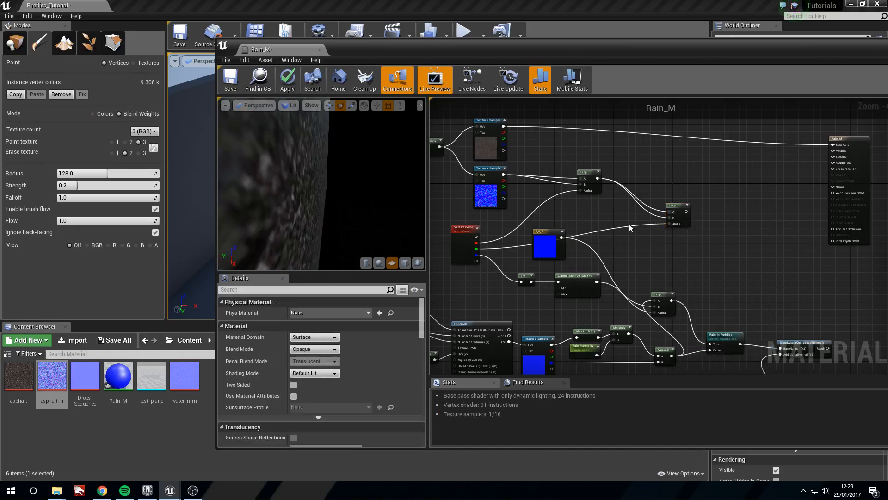
pyautogui.rightClick(669, 218)
pyautogui.click(692, 230)
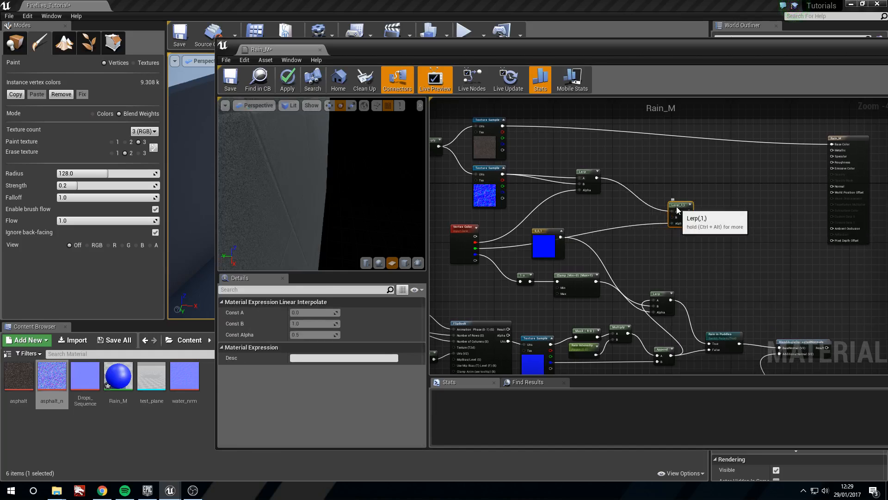
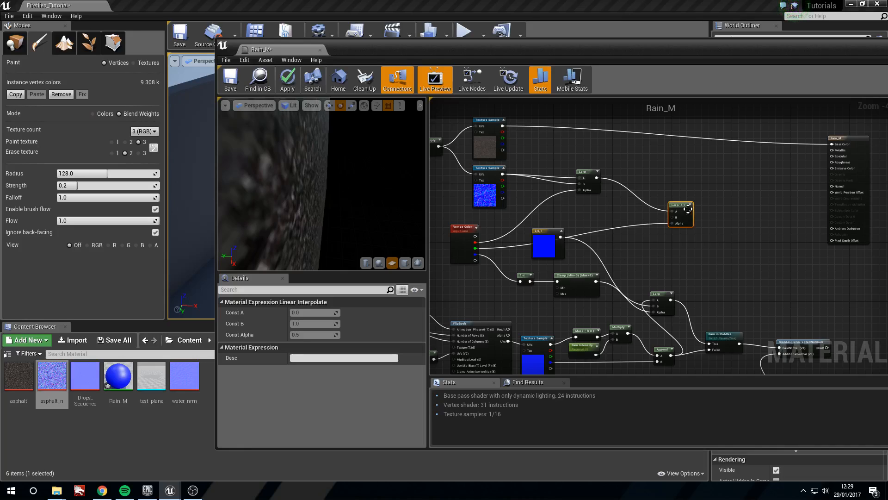
# Step: Add a Lerp of the 0,0,1 constant (A) and asphalt normal (B) with the Clamp output as Alpha, and feed it into the green-driven Lerp's B
pyautogui.moveTo(679, 209); pyautogui.dragTo(719, 213)
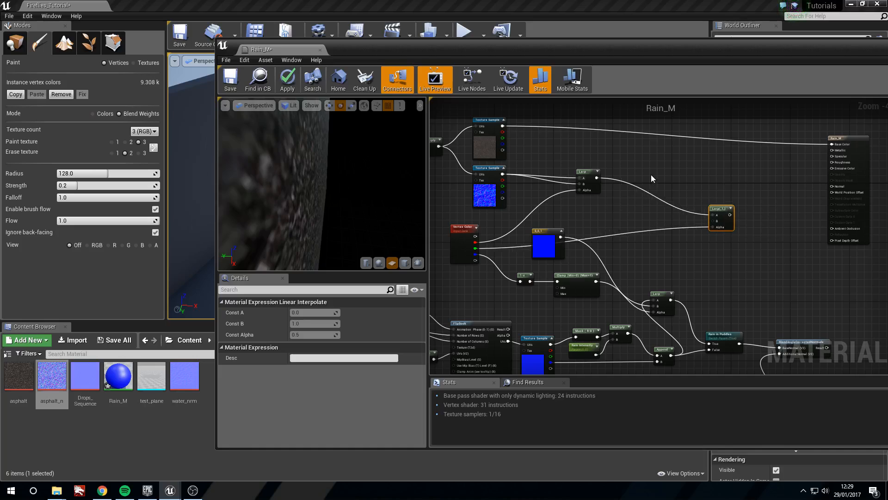
pyautogui.click(657, 153)
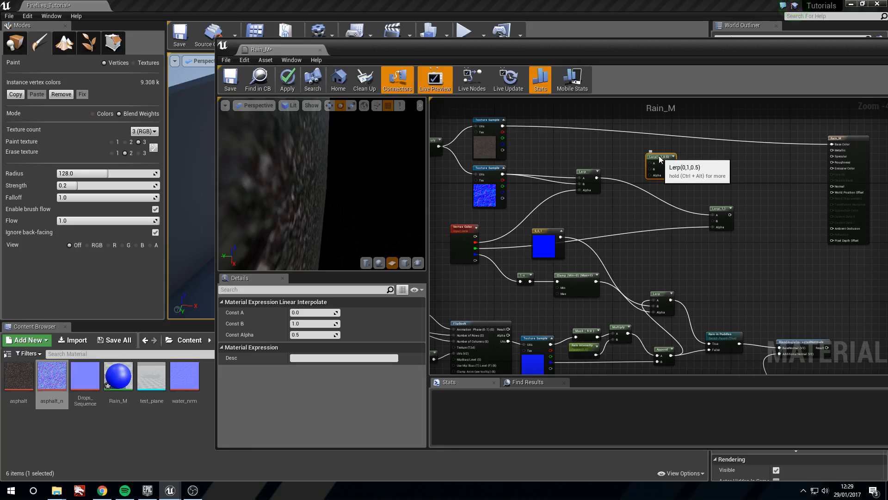
pyautogui.moveTo(561, 237); pyautogui.dragTo(652, 163)
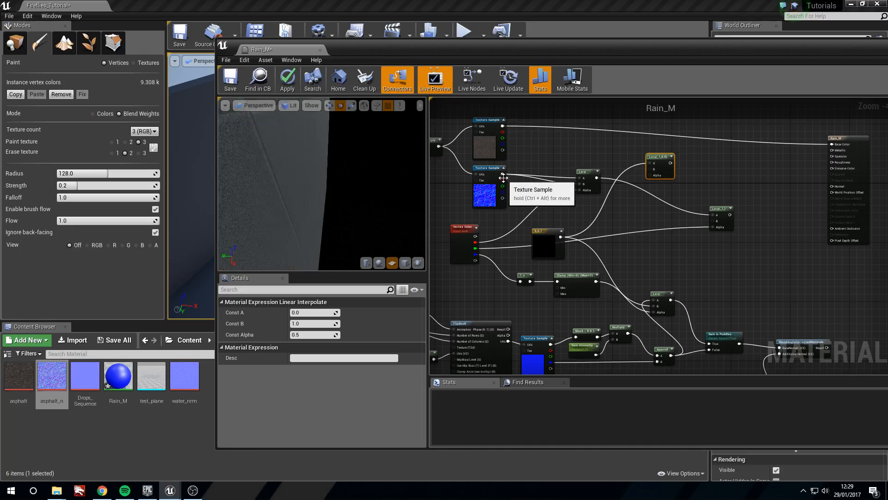
pyautogui.moveTo(503, 174); pyautogui.dragTo(652, 163)
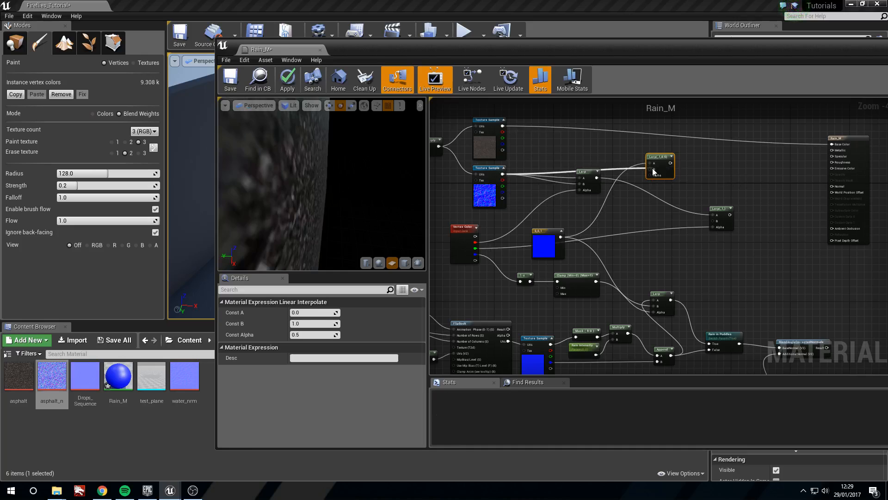
pyautogui.moveTo(597, 280); pyautogui.dragTo(686, 213)
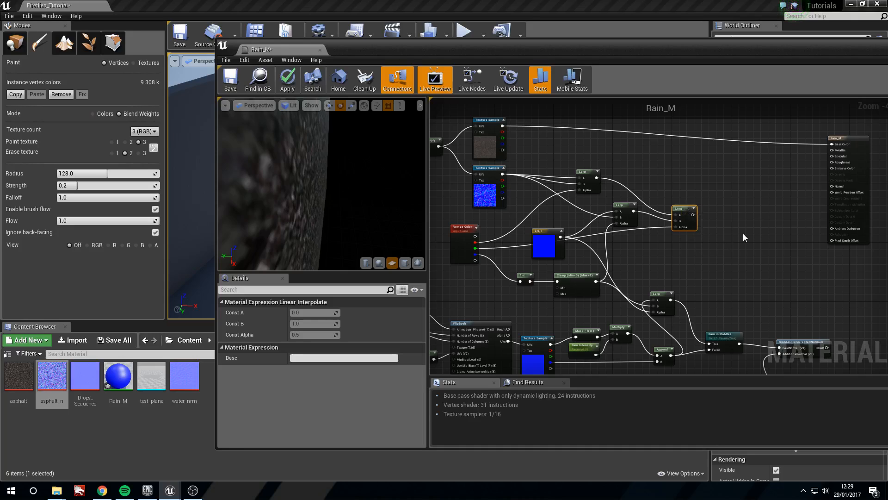
# Step: Add another Lerp after the green-driven one, connecting that Lerp's output to A and Vertex Color's blue output to Alpha
pyautogui.hotkey('ctrl', 'c')
pyautogui.hotkey('ctrl', 'v')
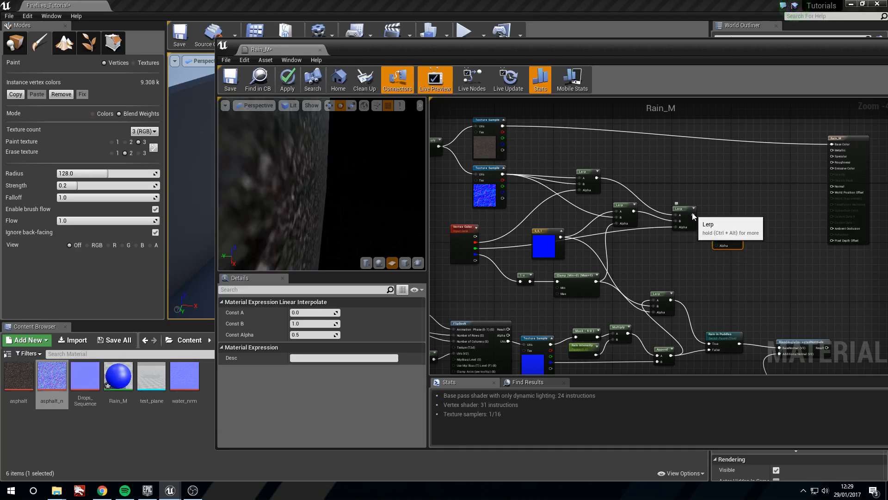
pyautogui.moveTo(689, 209); pyautogui.dragTo(718, 233)
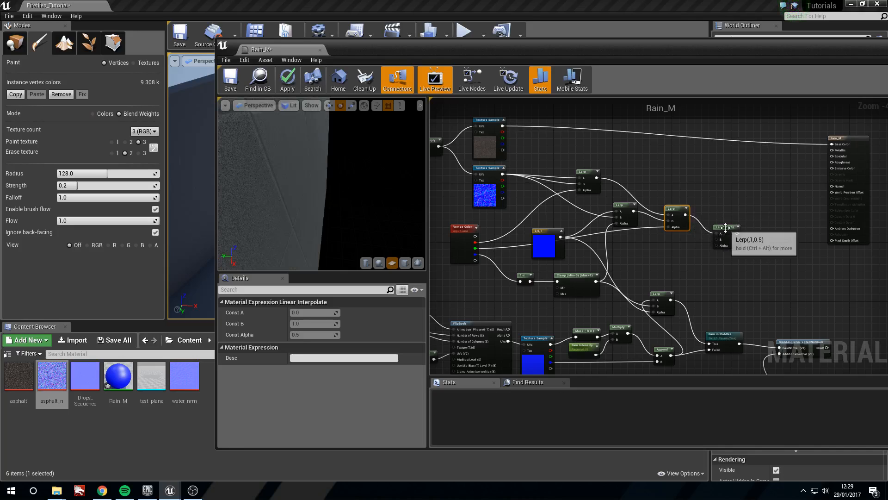
pyautogui.moveTo(476, 254); pyautogui.dragTo(502, 254)
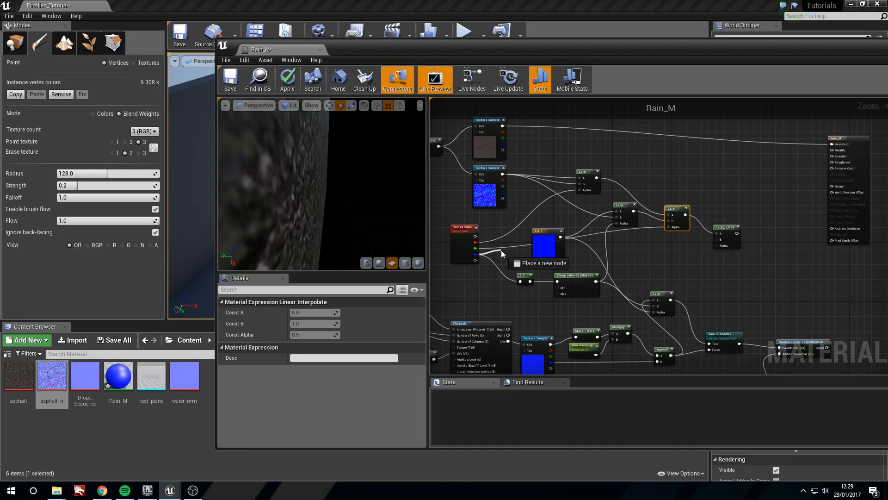
pyautogui.moveTo(501, 250); pyautogui.dragTo(715, 245)
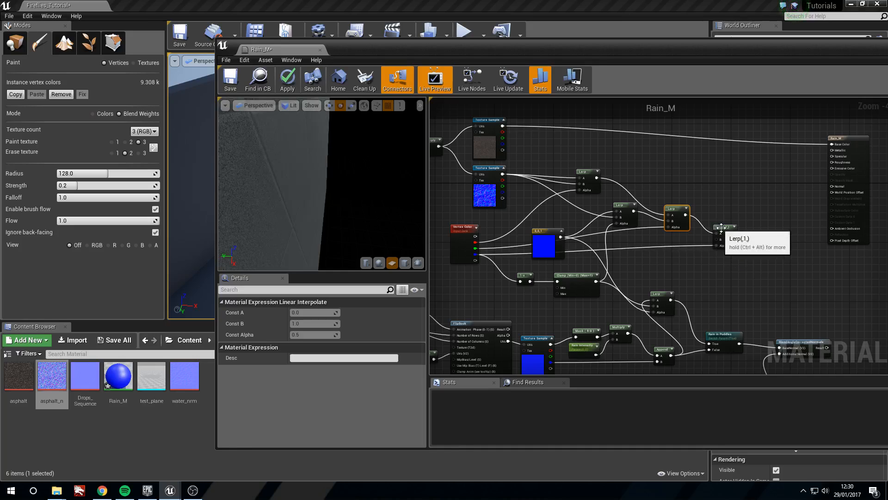
# Step: Connect the BlendAngleCorrectedNormals result to the blue-driven Lerp's B input and tidy the Lerp's position
pyautogui.moveTo(791, 334); pyautogui.dragTo(723, 312, button='right')
pyautogui.moveTo(759, 326); pyautogui.dragTo(647, 215)
pyautogui.moveTo(653, 247); pyautogui.dragTo(623, 264, button='right')
pyautogui.moveTo(625, 225); pyautogui.dragTo(631, 230)
pyautogui.moveTo(590, 255)
pyautogui.mouseDown(button='right')
pyautogui.moveTo(669, 223)
pyautogui.moveTo(754, 166)
pyautogui.moveTo(595, 220)
pyautogui.moveTo(574, 249)
pyautogui.mouseUp(button='right')
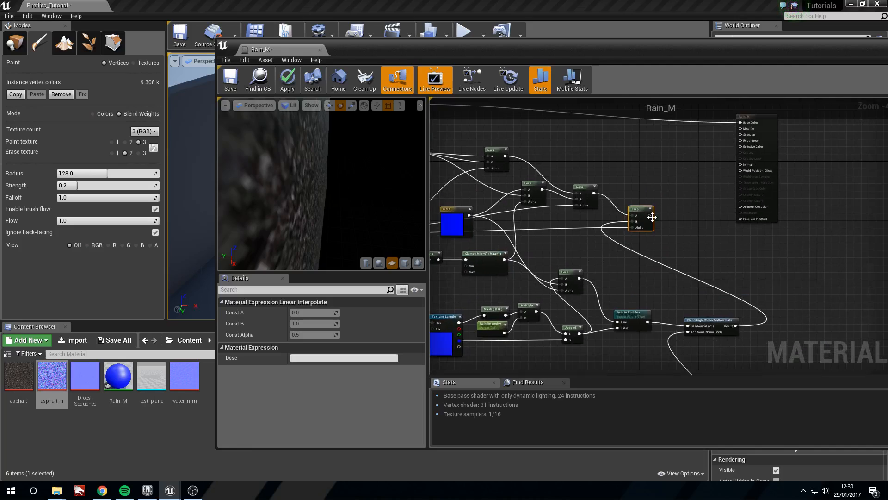
# Step: Connect the blue-driven Lerp's output to the material's Normal input and move the Rain_M result node slightly further out
pyautogui.moveTo(649, 214); pyautogui.dragTo(741, 164)
pyautogui.moveTo(685, 199); pyautogui.dragTo(701, 216, button='right')
pyautogui.moveTo(828, 156); pyautogui.dragTo(843, 157)
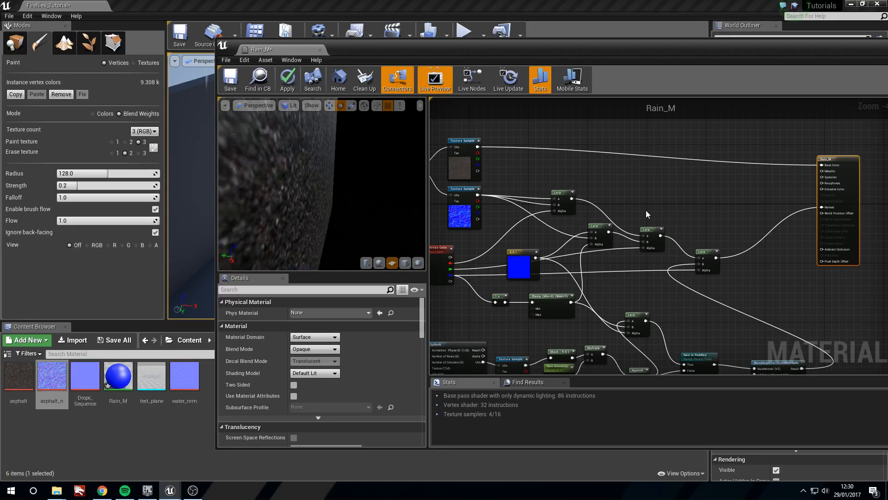
# Step: Add a Lerp node fed by the Clamp, connecting the Clamp output to its Alpha and breaking the link to its A input
pyautogui.moveTo(554, 303); pyautogui.dragTo(657, 192)
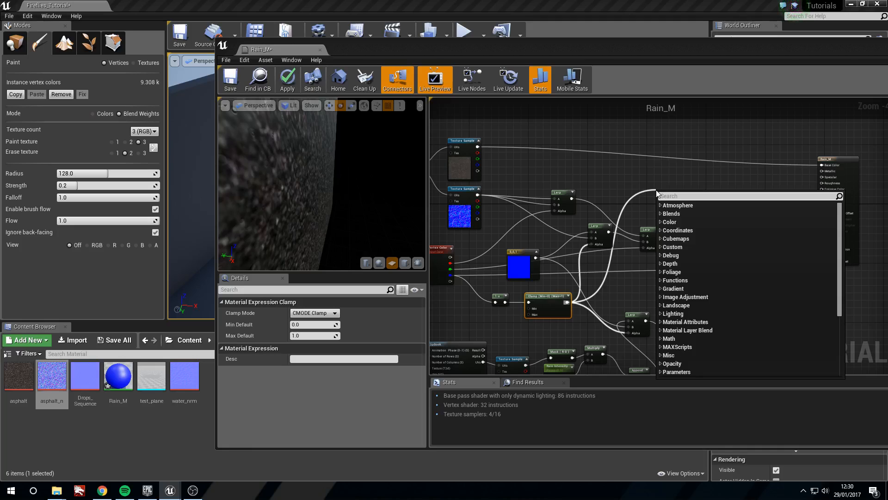
pyautogui.write('lerp')
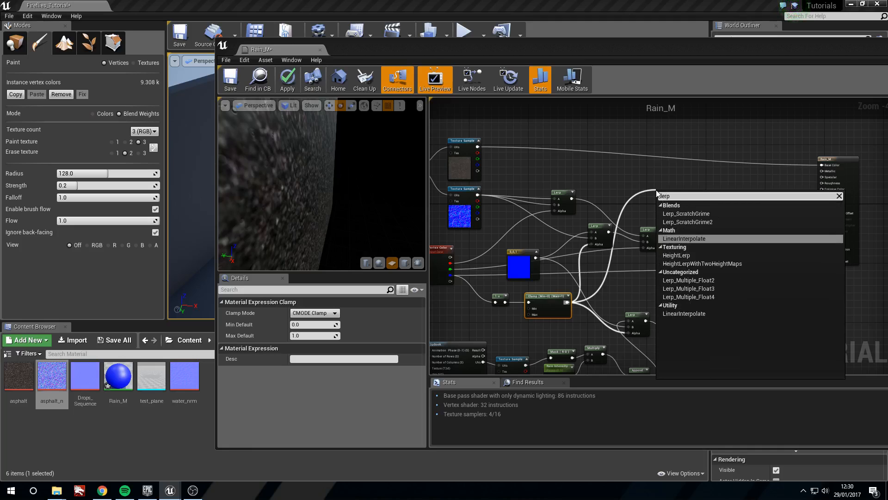
pyautogui.press('Return')
pyautogui.moveTo(567, 303); pyautogui.dragTo(660, 199)
pyautogui.rightClick(660, 197)
pyautogui.click(655, 197)
pyautogui.rightClick(659, 199)
pyautogui.click(672, 210)
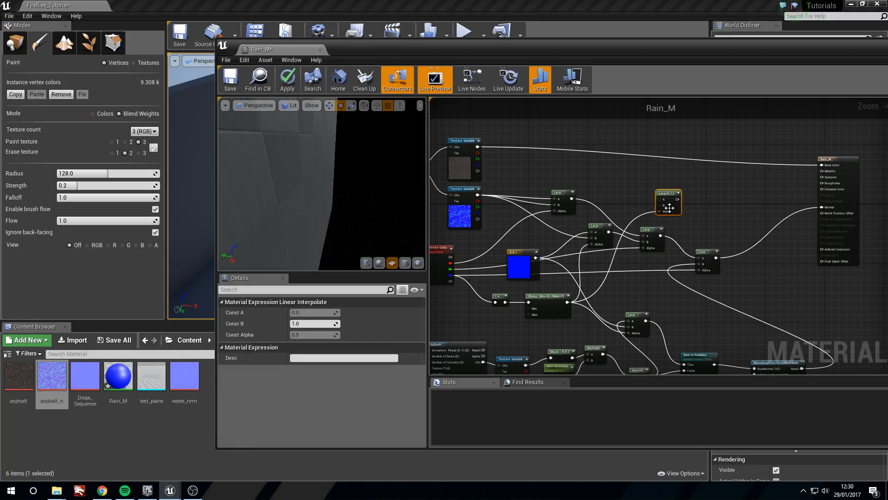
# Step: Set the new Clamp-driven Lerp's Const B to 0.1 and move the node closer to the other Lerps
pyautogui.click(321, 324)
pyautogui.write('0.1')
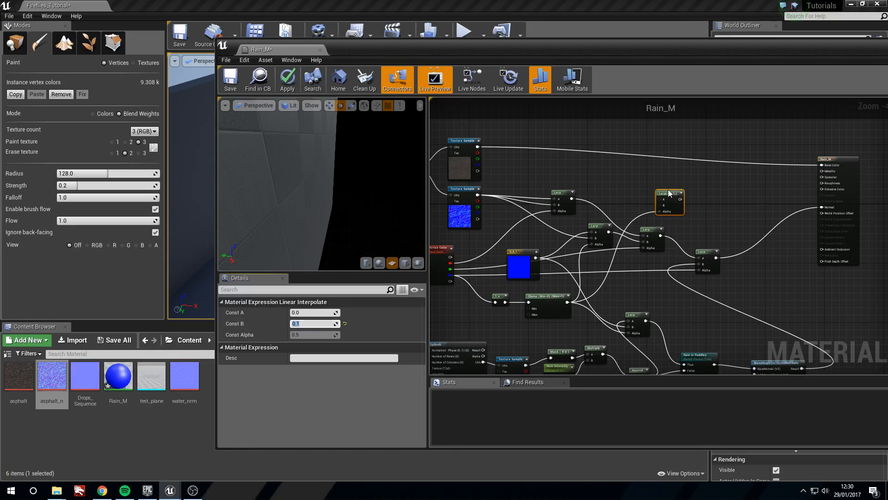
pyautogui.click(669, 194)
pyautogui.moveTo(668, 194); pyautogui.dragTo(644, 192)
# Step: Add another Lerp before the Rain_M result node with the 0.1 Lerp's output feeding its A input
pyautogui.moveTo(706, 205); pyautogui.dragTo(674, 204, button='right')
pyautogui.moveTo(814, 157); pyautogui.dragTo(821, 158)
pyautogui.moveTo(624, 197); pyautogui.dragTo(713, 198)
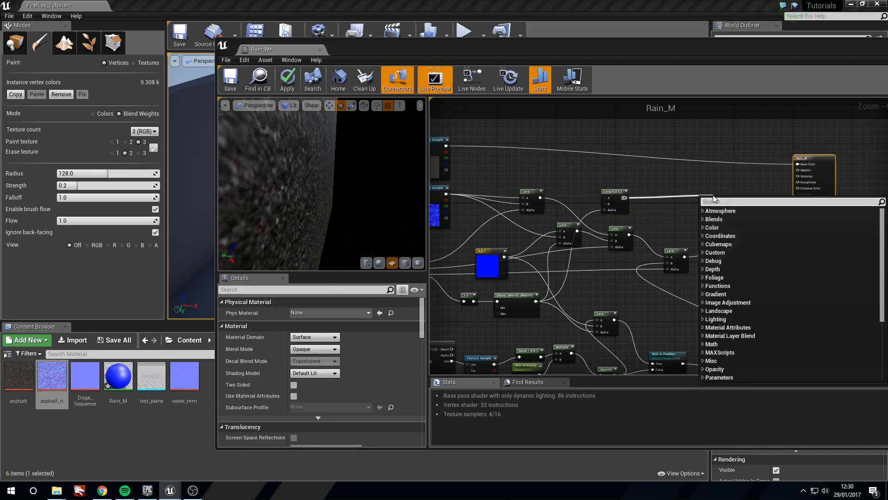
pyautogui.write('lerp')
pyautogui.press('Return')
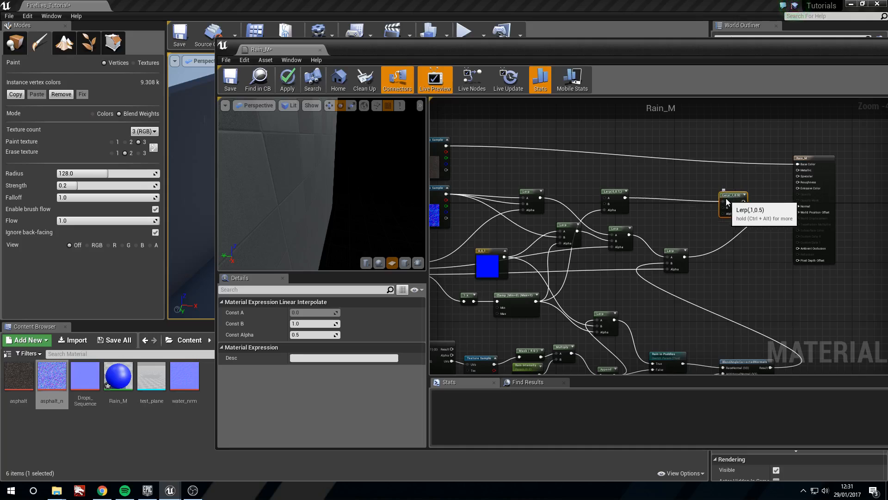
# Step: Shift the newest Lerp up and place a Constant node with value 1.0 beside it
pyautogui.moveTo(720, 200); pyautogui.dragTo(719, 182)
pyautogui.click(650, 203)
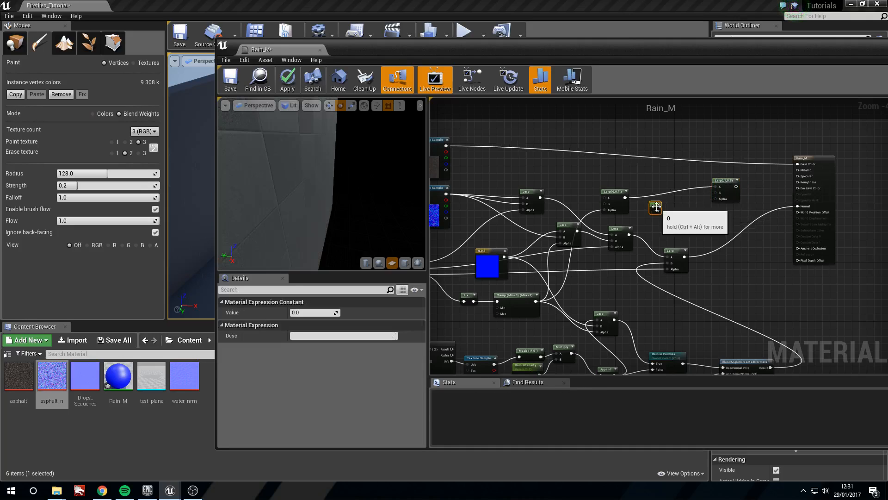
pyautogui.click(305, 314)
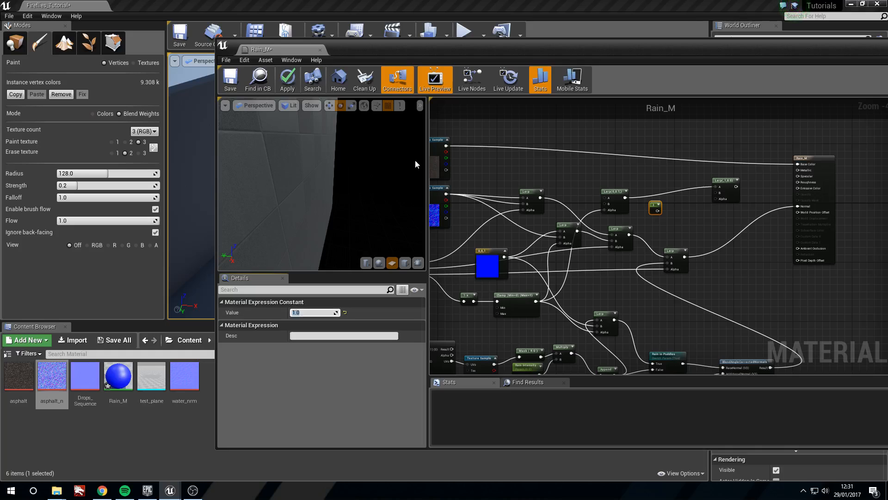
pyautogui.moveTo(657, 211)
pyautogui.mouseDown()
pyautogui.moveTo(715, 192)
pyautogui.moveTo(668, 200)
pyautogui.mouseUp()
# Step: Feed the 1.0 Constant into the new Lerp's B input, wire its Alpha, and connect its output to the material's Roughness
pyautogui.moveTo(604, 214); pyautogui.dragTo(679, 212, button='right')
pyautogui.moveTo(494, 260); pyautogui.dragTo(734, 176)
pyautogui.moveTo(832, 176); pyautogui.dragTo(721, 196, button='right')
pyautogui.moveTo(696, 203); pyautogui.dragTo(762, 199)
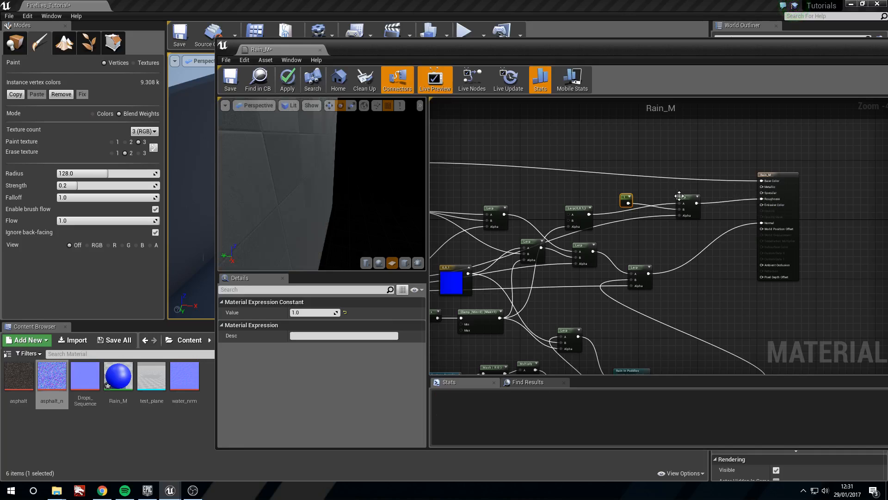
# Step: Apply the Rain_M changes, close the material editor, and check the painted surface on test_plane
pyautogui.moveTo(343, 204); pyautogui.dragTo(357, 216)
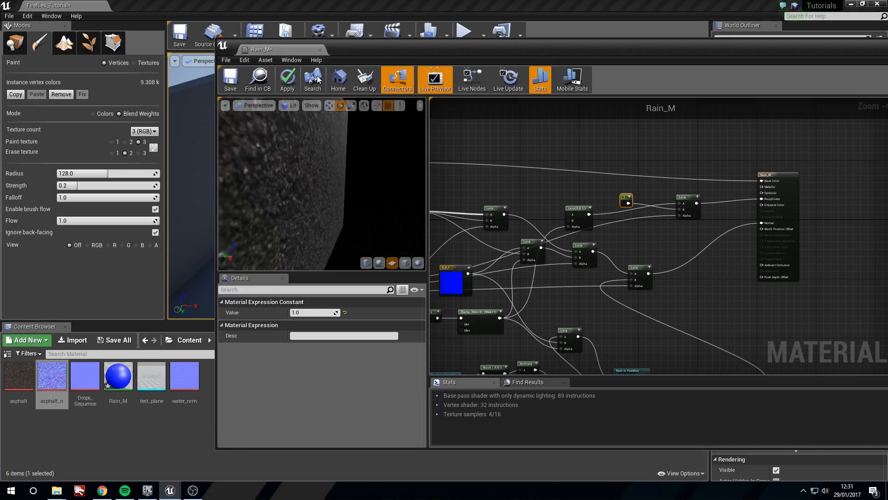
pyautogui.moveTo(704, 49); pyautogui.dragTo(462, 70)
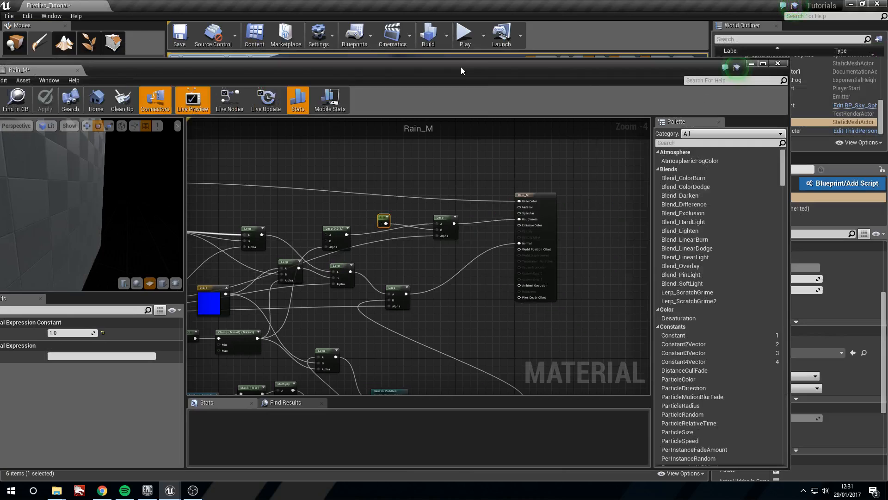
pyautogui.click(781, 64)
pyautogui.moveTo(405, 211)
pyautogui.mouseDown(button='right')
pyautogui.moveTo(444, 187)
pyautogui.moveTo(439, 208)
pyautogui.moveTo(491, 250)
pyautogui.moveTo(377, 199)
pyautogui.moveTo(444, 183)
pyautogui.moveTo(385, 212)
pyautogui.mouseUp(button='right')
pyautogui.press('w')
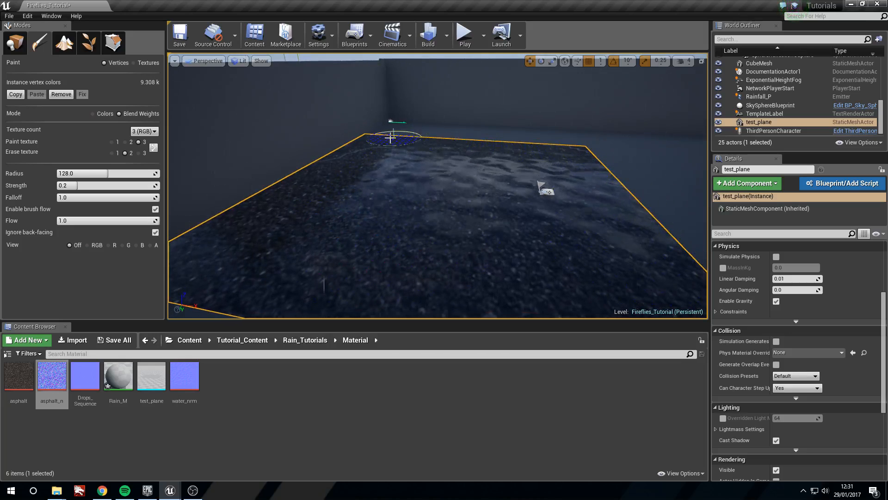
pyautogui.moveTo(516, 177); pyautogui.dragTo(546, 170, button='right')
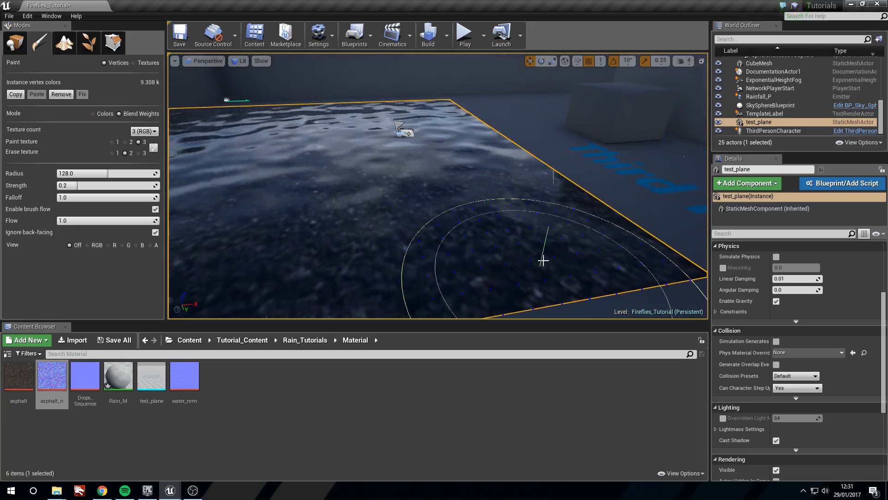
pyautogui.moveTo(589, 198)
pyautogui.mouseDown(button='right')
pyautogui.moveTo(649, 178)
pyautogui.moveTo(571, 209)
pyautogui.moveTo(546, 203)
pyautogui.moveTo(482, 258)
pyautogui.mouseUp(button='right')
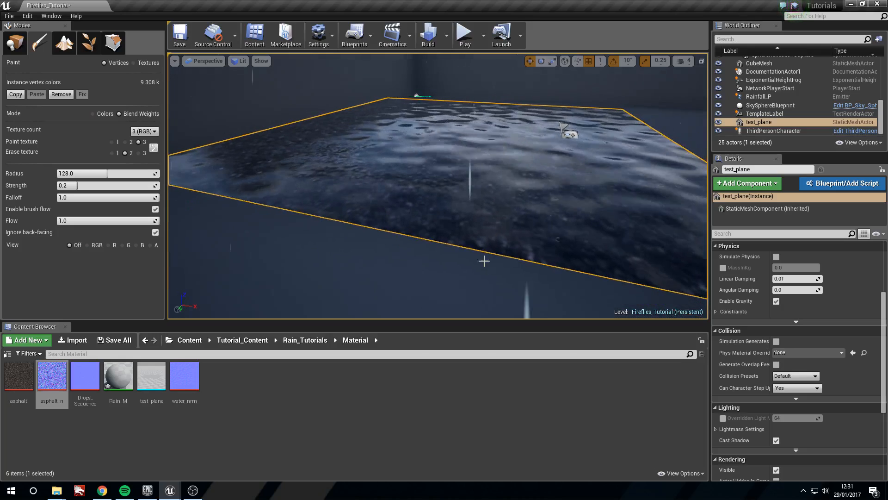
# Step: Create a material instance of Rain_M, keeping the name Rain_M_Inst, and assign it to test_plane
pyautogui.click(131, 392)
pyautogui.rightClick(131, 392)
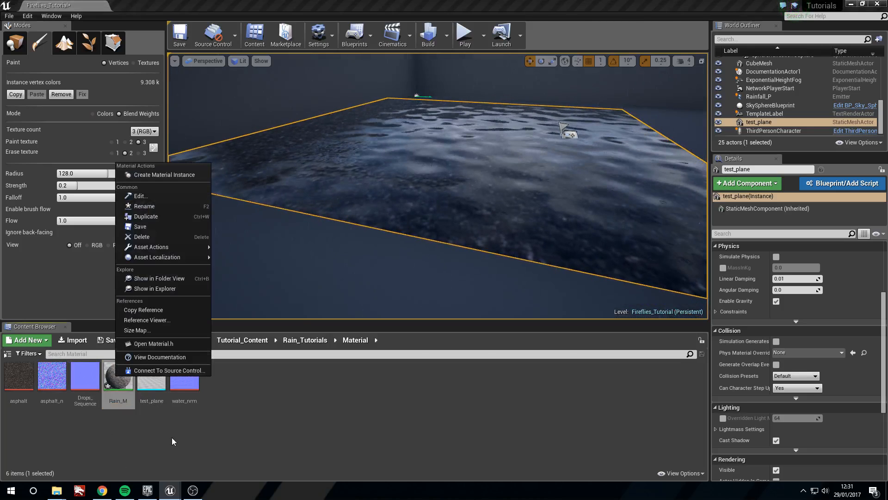
pyautogui.click(157, 175)
pyautogui.moveTo(151, 377); pyautogui.dragTo(546, 190)
# Step: Open Rain_M_Inst beside the viewport and enable overrides for Rain in Puddles and all six ground, rain and wave scalar parameters
pyautogui.doubleClick(166, 380)
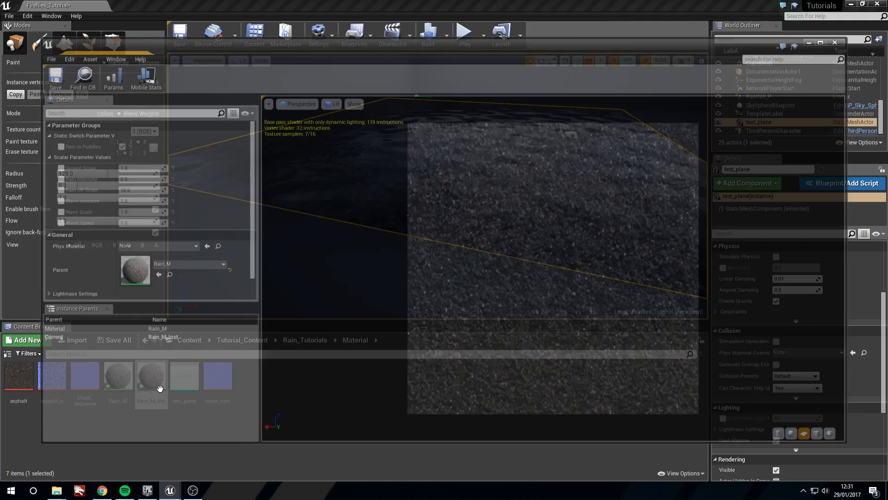
pyautogui.moveTo(501, 51); pyautogui.dragTo(700, 146)
pyautogui.click(466, 242)
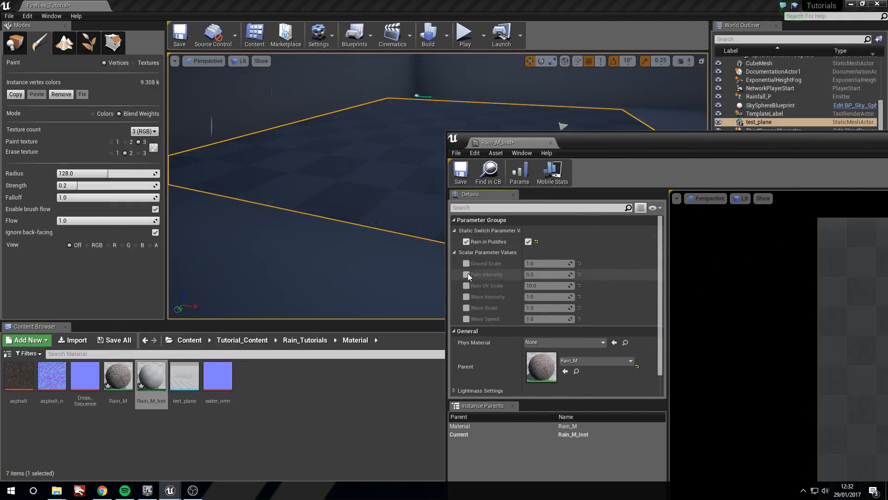
pyautogui.click(466, 263)
pyautogui.click(467, 274)
pyautogui.click(466, 285)
pyautogui.click(466, 296)
pyautogui.click(467, 307)
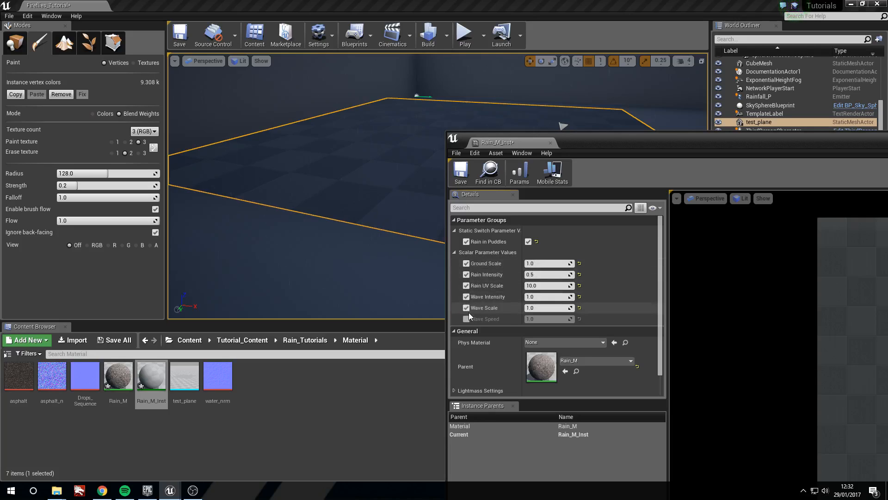
pyautogui.click(466, 319)
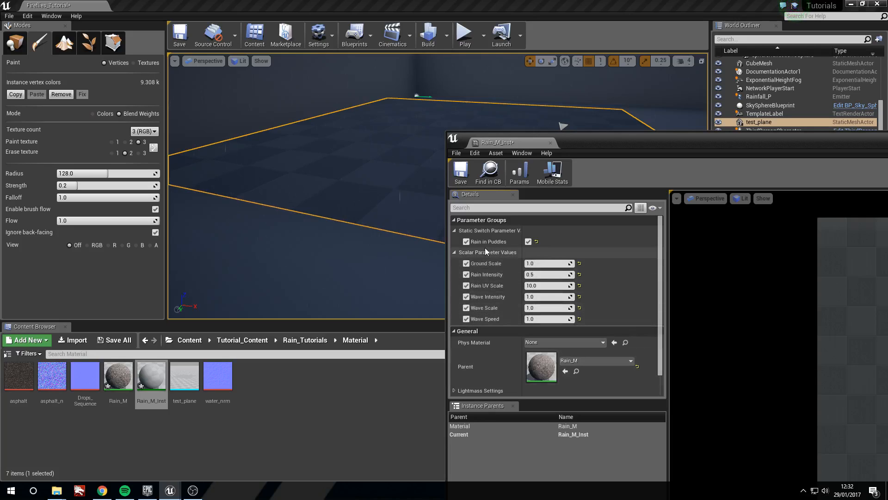
# Step: Set the instance's Ground Scale to 6 and Wave Scale to 10
pyautogui.click(550, 266)
pyautogui.write('6')
pyautogui.press('Return')
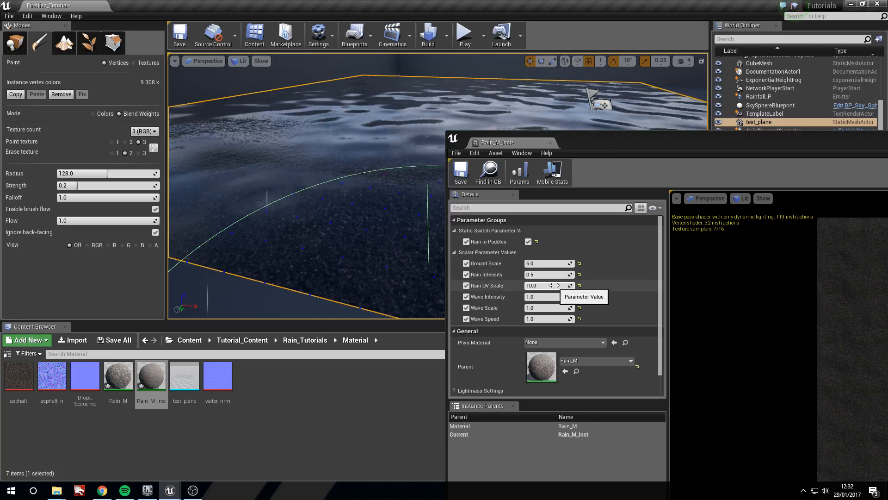
pyautogui.click(556, 309)
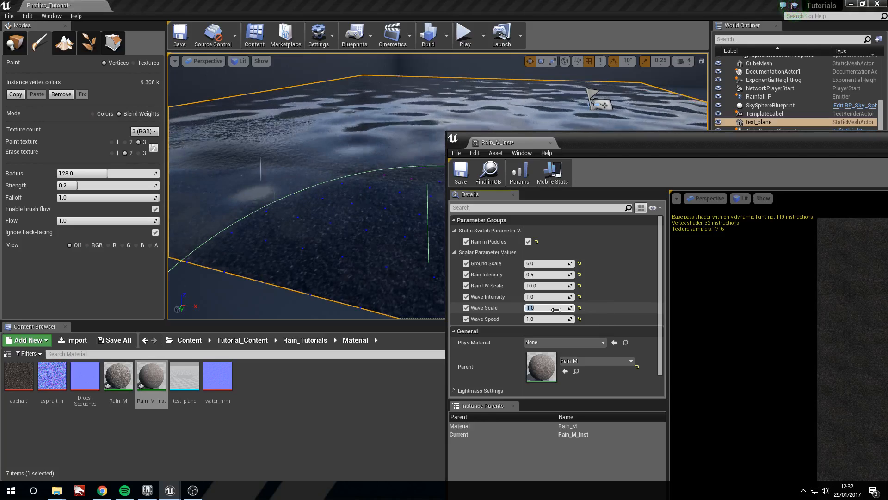
pyautogui.write('10')
pyautogui.press('Return')
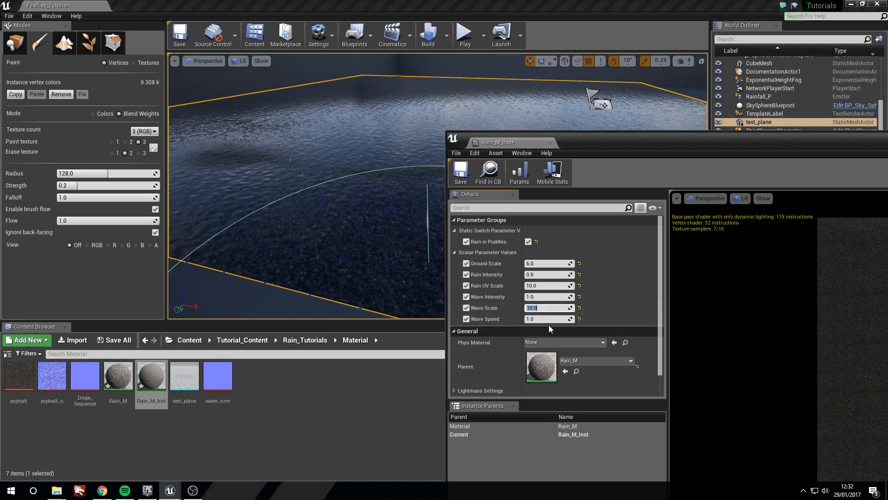
# Step: Set Wave Intensity and Wave Speed to 0.3 and save the material instance
pyautogui.click(542, 297)
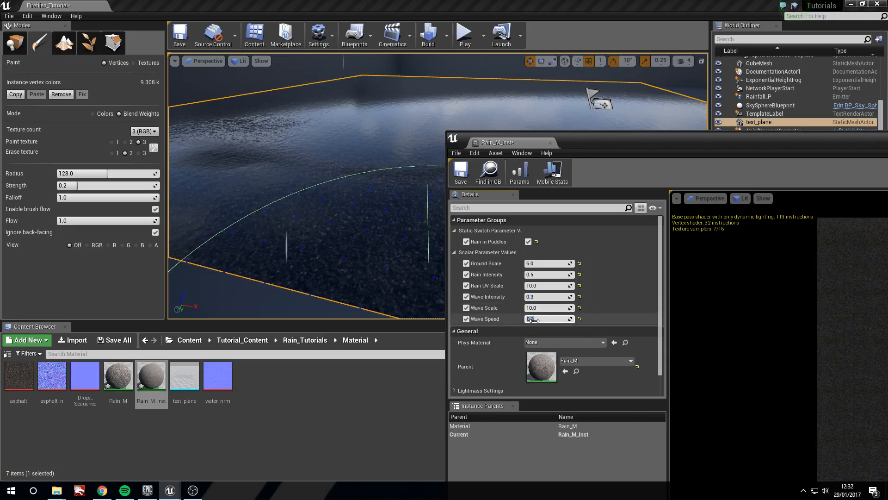
pyautogui.moveTo(671, 139); pyautogui.dragTo(446, 152)
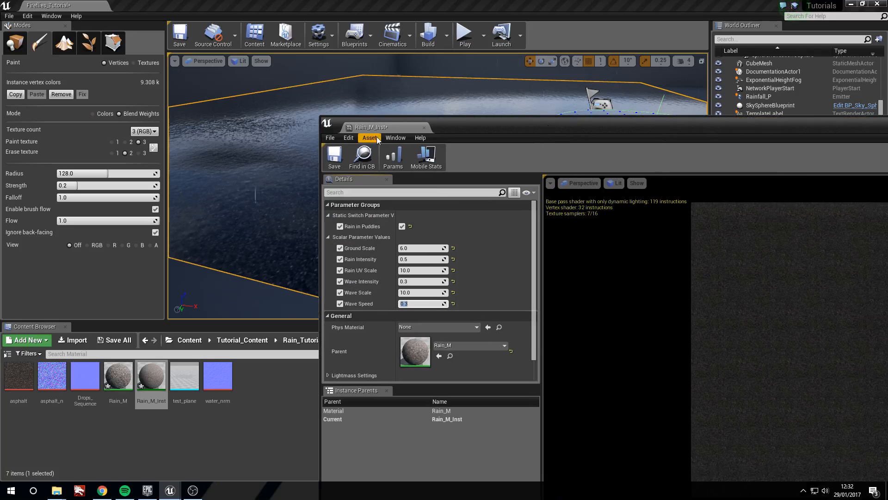
pyautogui.click(334, 156)
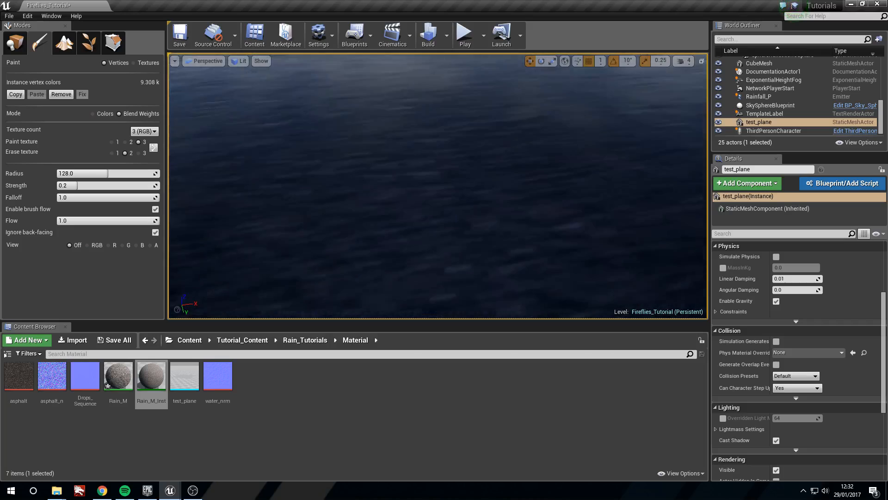
# Step: Paint texture 1 over most of test_plane, covering the water surface with asphalt
pyautogui.moveTo(437, 185); pyautogui.dragTo(384, 162, button='right')
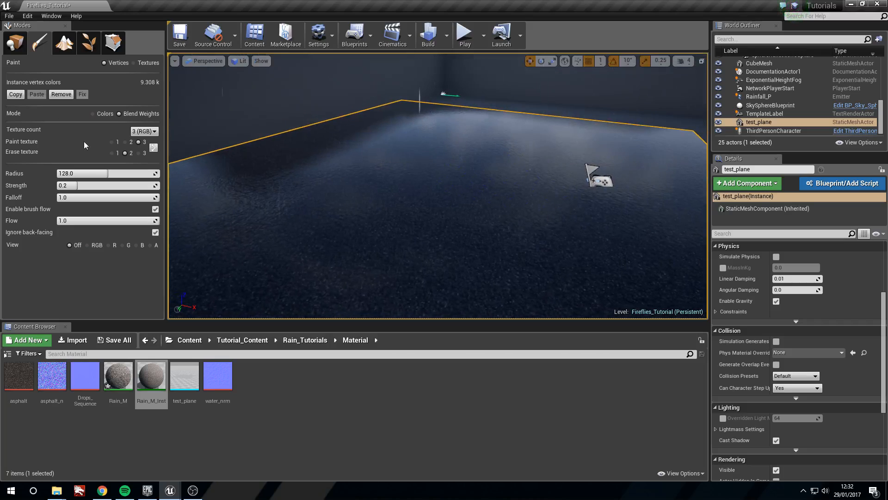
pyautogui.click(112, 142)
pyautogui.moveTo(430, 199); pyautogui.dragTo(405, 197, button='right')
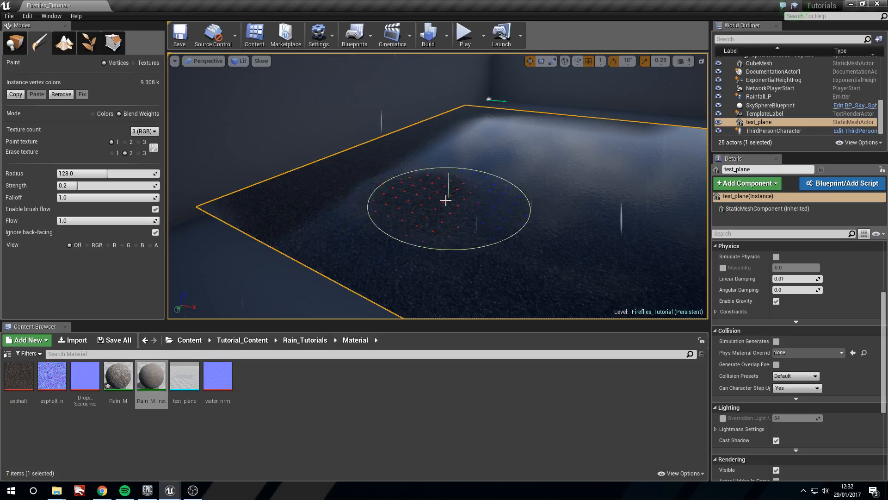
pyautogui.moveTo(469, 202); pyautogui.dragTo(468, 206, button='right')
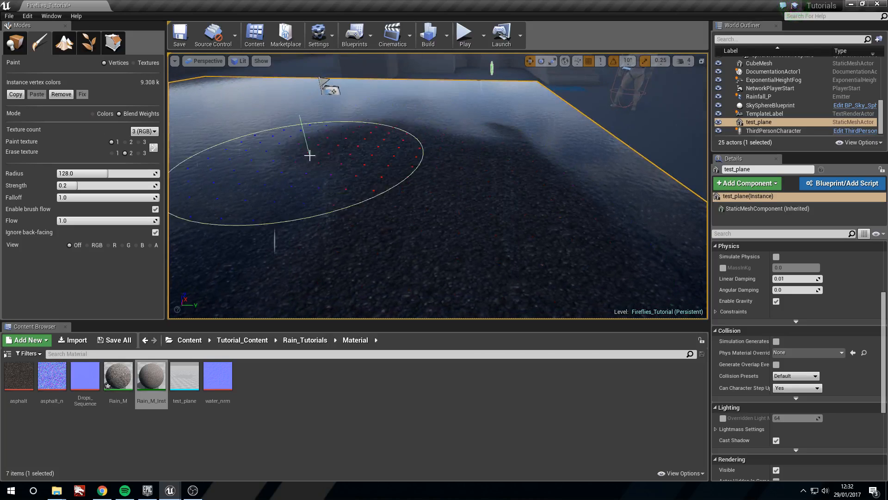
pyautogui.moveTo(535, 135)
pyautogui.mouseDown(button='right')
pyautogui.moveTo(456, 207)
pyautogui.moveTo(526, 188)
pyautogui.moveTo(367, 165)
pyautogui.mouseUp(button='right')
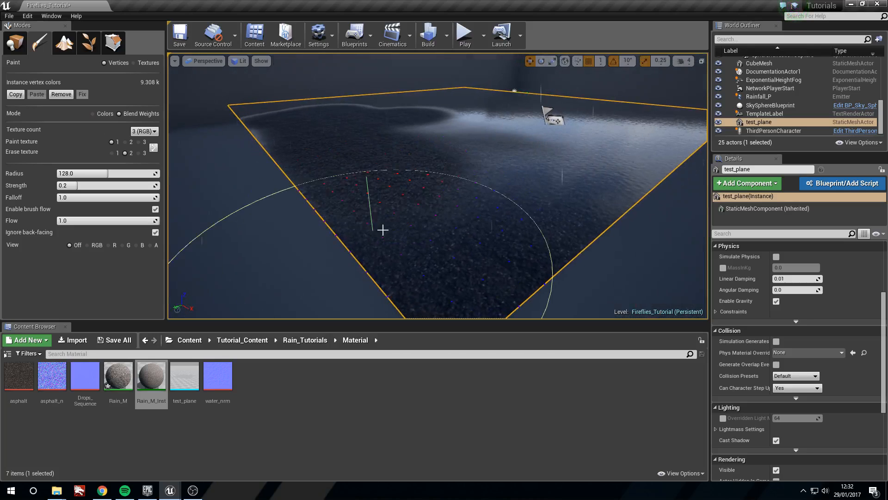
pyautogui.moveTo(514, 155); pyautogui.dragTo(448, 201, button='right')
pyautogui.moveTo(494, 100); pyautogui.dragTo(481, 160, button='right')
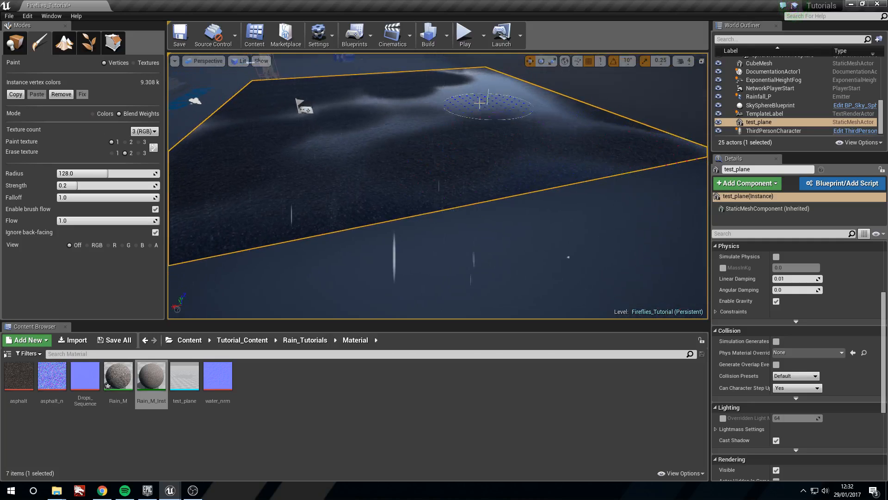
pyautogui.moveTo(246, 185); pyautogui.dragTo(217, 175, button='right')
# Step: Paint texture 2 in broad strokes across test_plane to add the rain-drop surface
pyautogui.click(125, 142)
pyautogui.moveTo(410, 183)
pyautogui.mouseDown(button='right')
pyautogui.moveTo(405, 192)
pyautogui.moveTo(409, 182)
pyautogui.mouseUp(button='right')
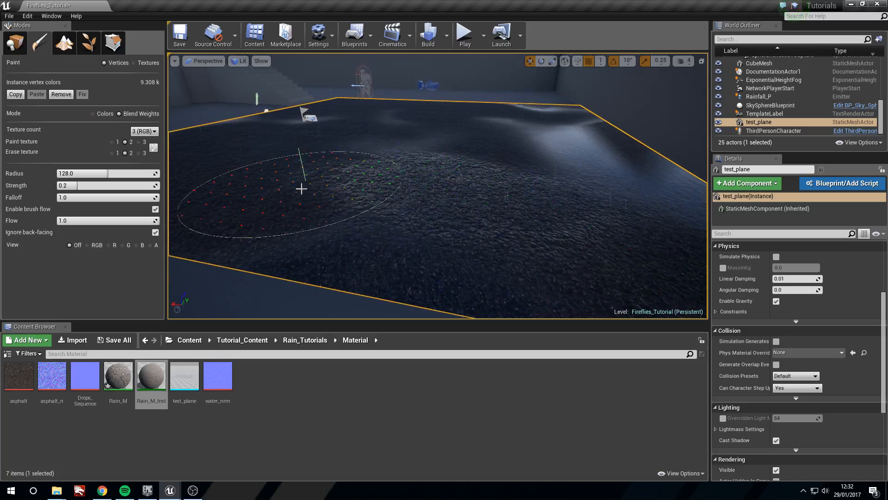
pyautogui.moveTo(307, 173); pyautogui.dragTo(555, 168)
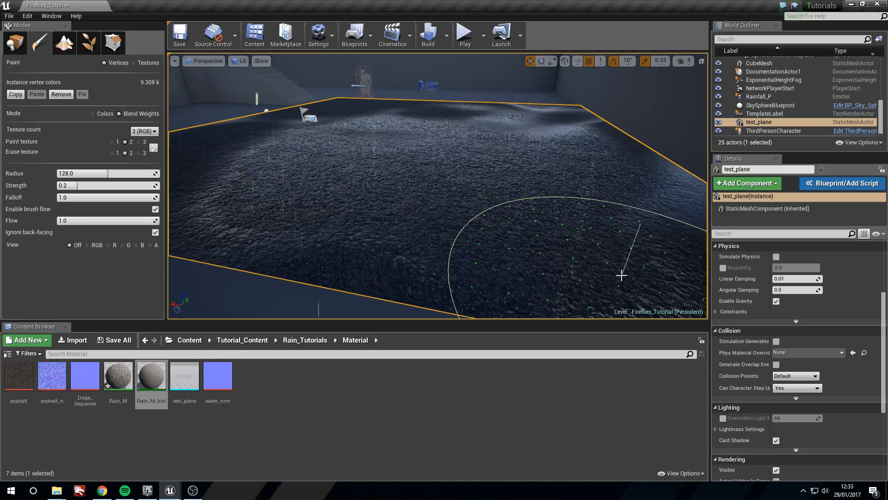
# Step: Paint a puddle with texture 3 in the middle of test_plane and texture 1 around it
pyautogui.moveTo(204, 192); pyautogui.dragTo(323, 168, button='right')
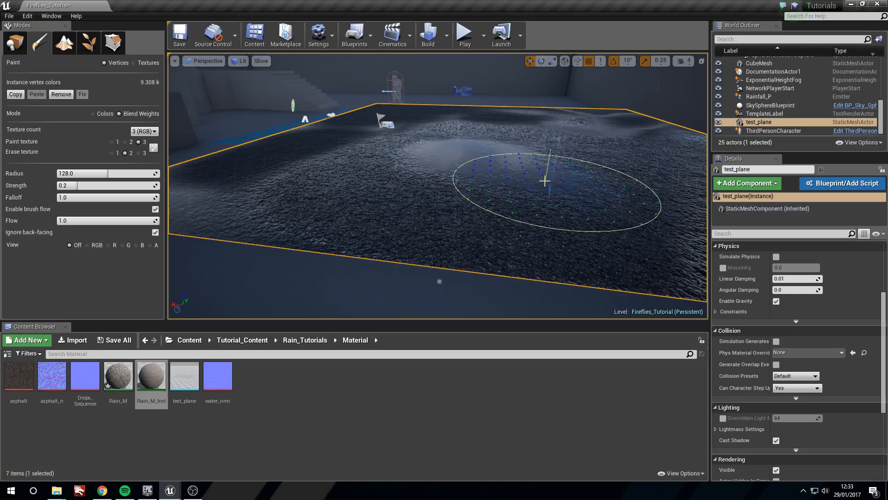
pyautogui.press('w')
pyautogui.moveTo(553, 179)
pyautogui.mouseDown(button='right')
pyautogui.moveTo(434, 185)
pyautogui.moveTo(521, 173)
pyautogui.moveTo(537, 181)
pyautogui.moveTo(377, 278)
pyautogui.mouseUp(button='right')
pyautogui.scroll(-3, 209, 186)
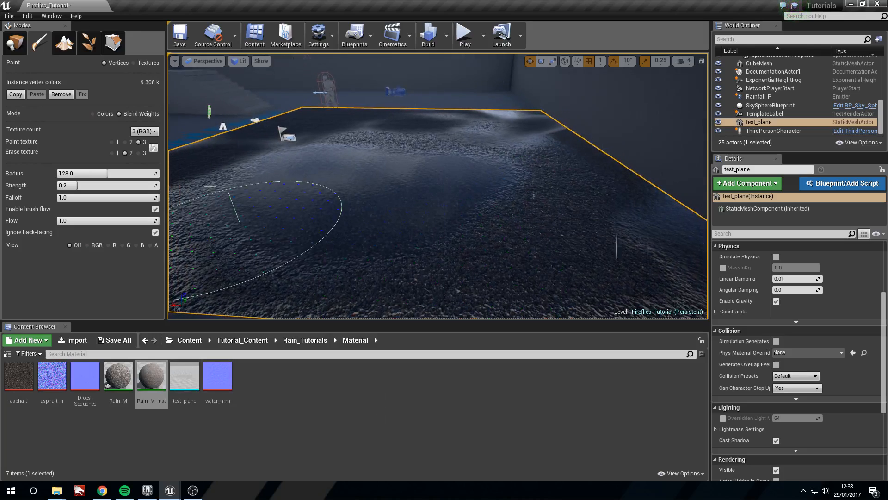
pyautogui.moveTo(462, 188)
pyautogui.mouseDown()
pyautogui.moveTo(369, 204)
pyautogui.moveTo(397, 218)
pyautogui.moveTo(439, 162)
pyautogui.moveTo(317, 143)
pyautogui.moveTo(313, 190)
pyautogui.moveTo(549, 234)
pyautogui.moveTo(285, 202)
pyautogui.mouseUp()
pyautogui.moveTo(286, 202)
pyautogui.mouseDown(button='right')
pyautogui.moveTo(263, 236)
pyautogui.moveTo(274, 301)
pyautogui.moveTo(286, 202)
pyautogui.mouseUp(button='right')
# Step: Try turning off Rain in Puddles in Rain_M_Inst and examine the painted surface up close
pyautogui.doubleClick(148, 388)
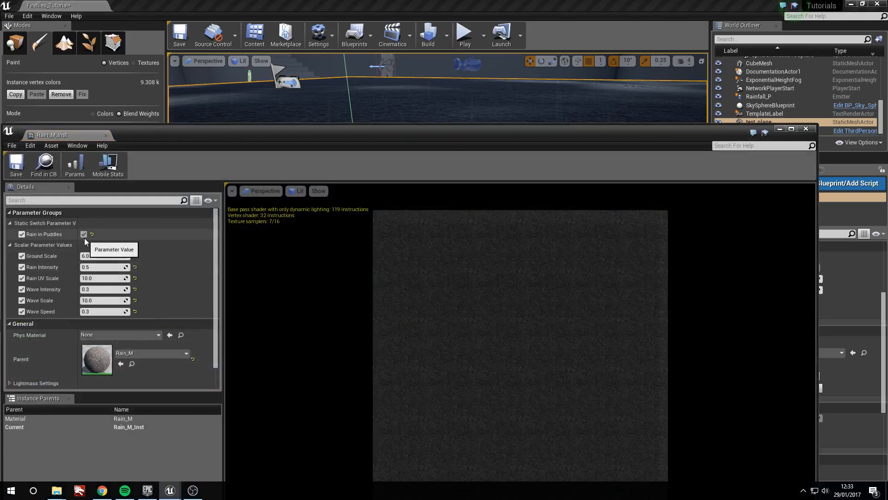
pyautogui.click(84, 235)
pyautogui.moveTo(413, 137); pyautogui.dragTo(442, 310)
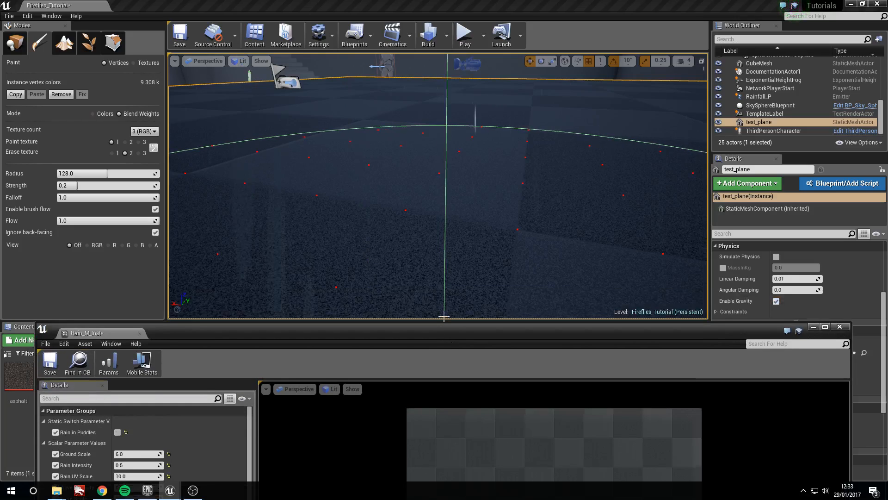
pyautogui.moveTo(445, 317); pyautogui.dragTo(502, 295, button='right')
pyautogui.moveTo(438, 185); pyautogui.dragTo(317, 194, button='right')
pyautogui.press('s')
pyautogui.press('w')
pyautogui.press('a')
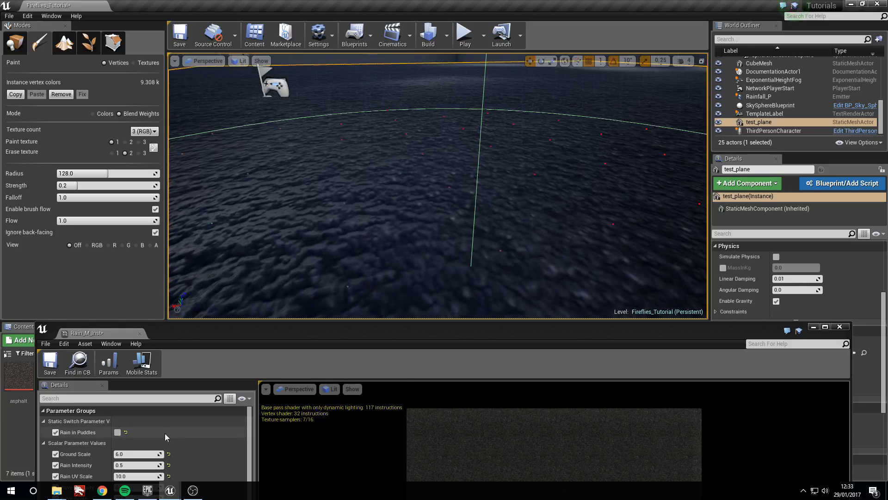
# Step: Turn Rain in Puddles back on, save Rain_M_Inst, and minimise its editor window
pyautogui.click(118, 432)
pyautogui.press('s')
pyautogui.moveTo(296, 213); pyautogui.dragTo(301, 199, button='right')
pyautogui.click(44, 364)
pyautogui.moveTo(453, 164); pyautogui.dragTo(546, 174, button='right')
pyautogui.moveTo(462, 230); pyautogui.dragTo(504, 226, button='right')
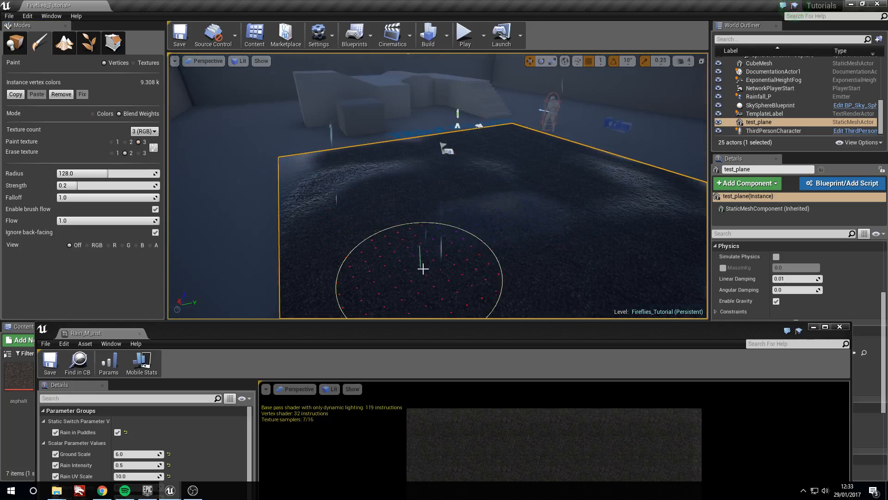
pyautogui.click(813, 326)
# Step: Paint texture 2 patches beside the puddle on test_plane to blend rain-drop areas with the asphalt
pyautogui.moveTo(601, 222); pyautogui.dragTo(731, 213, button='right')
pyautogui.moveTo(464, 227)
pyautogui.mouseDown(button='right')
pyautogui.moveTo(470, 215)
pyautogui.moveTo(474, 231)
pyautogui.moveTo(307, 155)
pyautogui.moveTo(335, 174)
pyautogui.mouseUp(button='right')
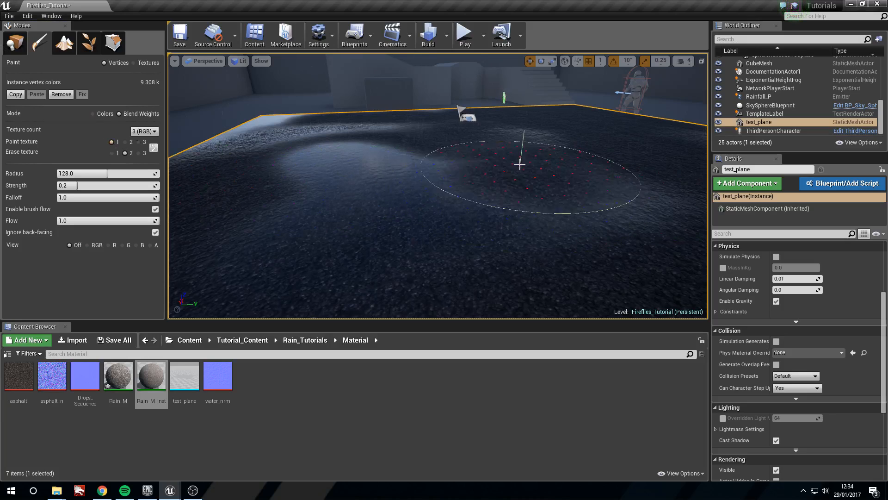
pyautogui.moveTo(463, 182)
pyautogui.mouseDown(button='right')
pyautogui.moveTo(467, 166)
pyautogui.moveTo(481, 168)
pyautogui.moveTo(477, 182)
pyautogui.mouseUp(button='right')
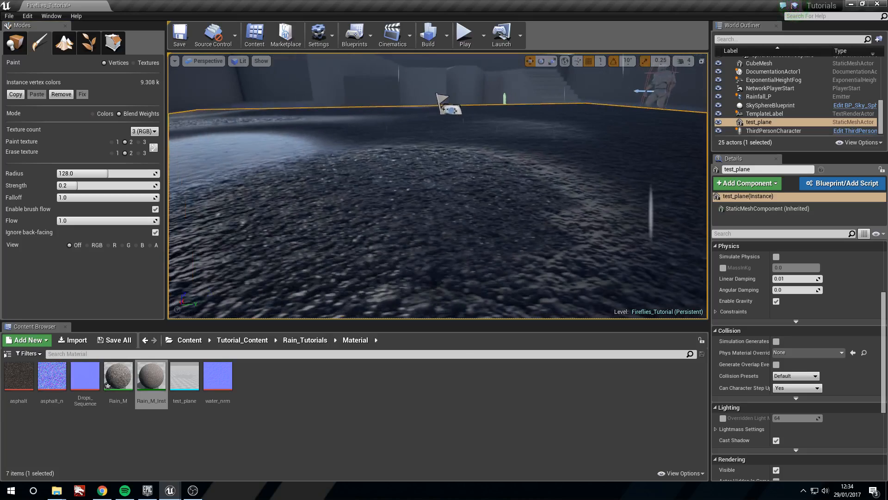
pyautogui.moveTo(412, 134); pyautogui.dragTo(487, 176, button='right')
pyautogui.moveTo(331, 221)
pyautogui.mouseDown(button='right')
pyautogui.moveTo(338, 185)
pyautogui.moveTo(340, 203)
pyautogui.moveTo(318, 214)
pyautogui.mouseUp(button='right')
pyautogui.moveTo(602, 169)
pyautogui.mouseDown(button='right')
pyautogui.moveTo(556, 185)
pyautogui.moveTo(519, 218)
pyautogui.moveTo(574, 243)
pyautogui.moveTo(633, 239)
pyautogui.moveTo(539, 245)
pyautogui.moveTo(521, 272)
pyautogui.moveTo(507, 259)
pyautogui.moveTo(479, 263)
pyautogui.moveTo(470, 232)
pyautogui.mouseUp(button='right')
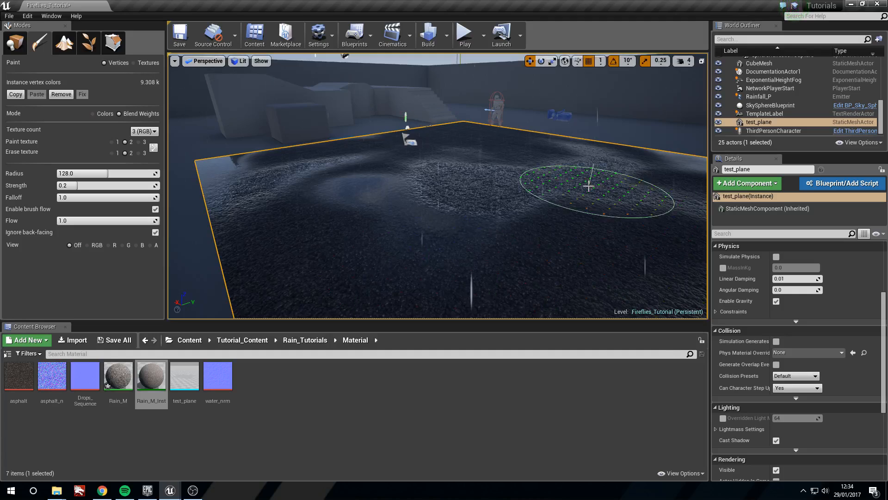
# Step: Open the Rain_M material and examine its complete node network
pyautogui.doubleClick(126, 384)
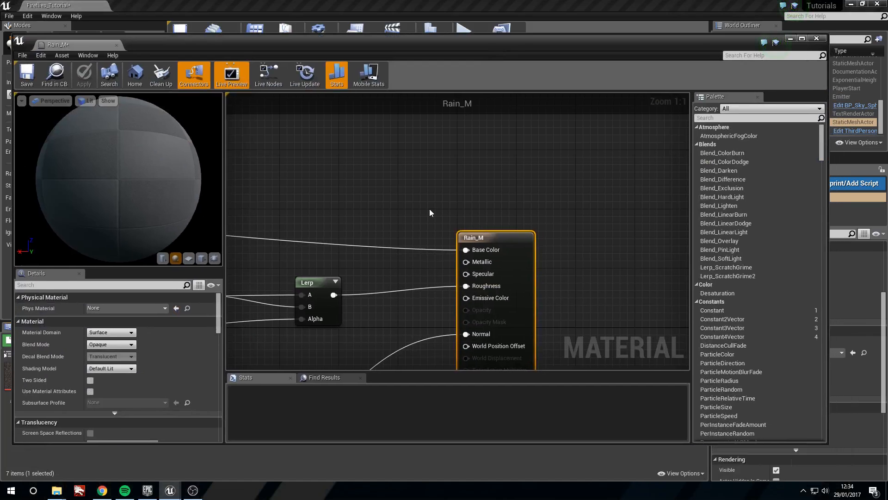
pyautogui.scroll(-6, 462, 212)
pyautogui.moveTo(495, 214)
pyautogui.mouseDown(button='right')
pyautogui.moveTo(525, 213)
pyautogui.moveTo(485, 200)
pyautogui.mouseUp(button='right')
pyautogui.press('Home')
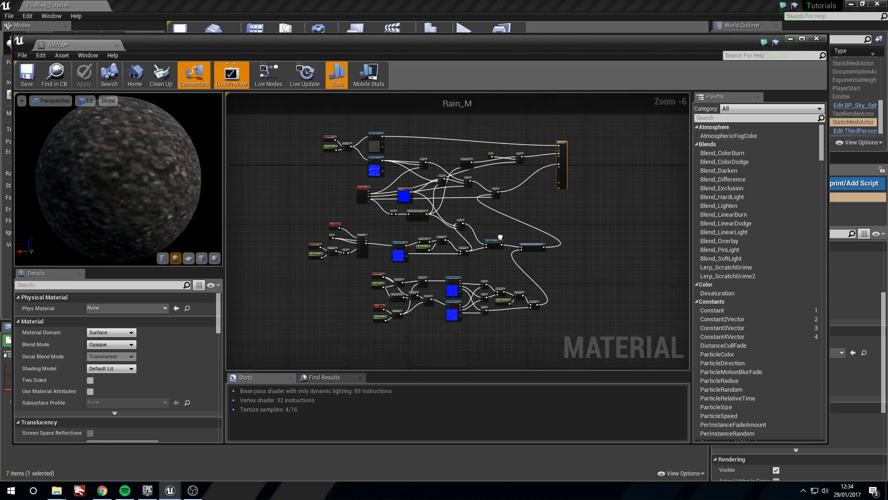
pyautogui.scroll(1, 502, 264)
pyautogui.moveTo(469, 237); pyautogui.dragTo(503, 247, button='right')
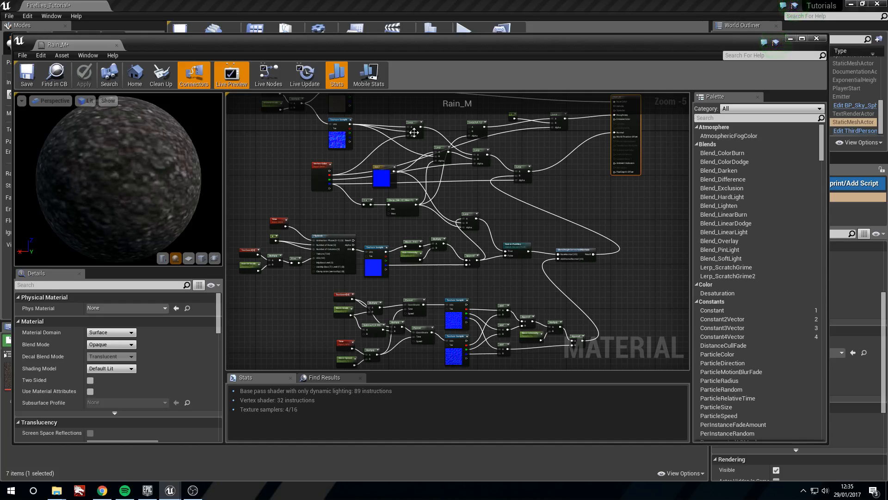
pyautogui.moveTo(445, 192); pyautogui.dragTo(394, 270, button='right')
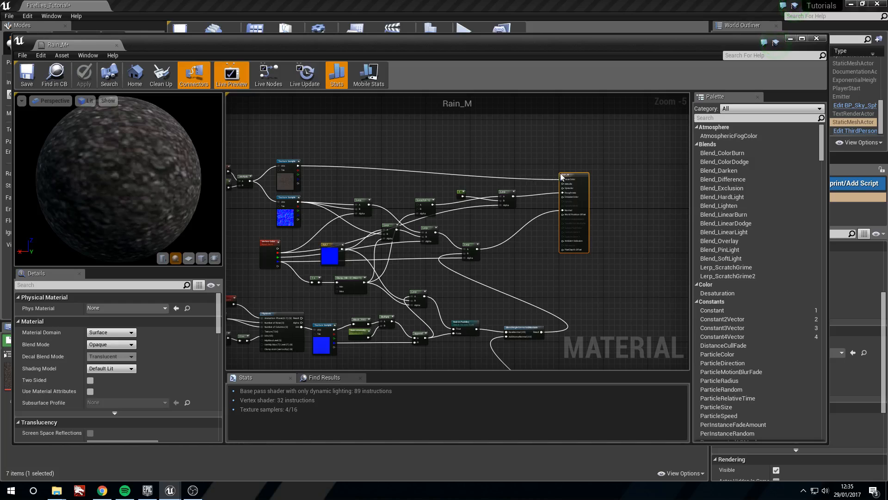
# Step: Nudge the Rain_M output node slightly away from the network, save the material and close its editor
pyautogui.moveTo(562, 176); pyautogui.dragTo(571, 176)
pyautogui.moveTo(403, 252); pyautogui.dragTo(455, 206, button='right')
pyautogui.scroll(1, 514, 244)
pyautogui.scroll(-1, 421, 204)
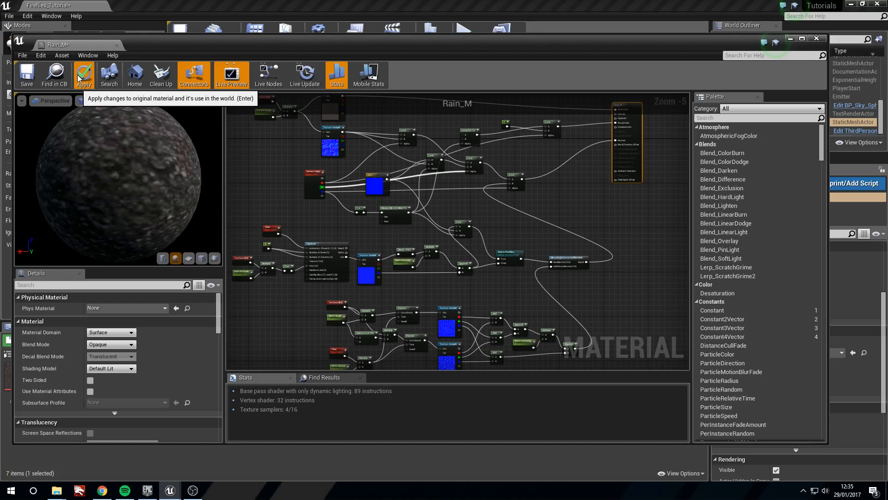
pyautogui.click(27, 74)
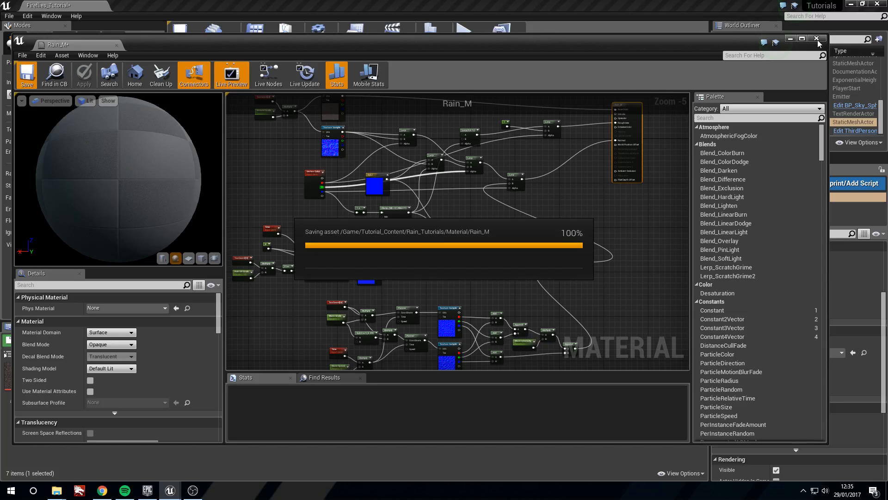
pyautogui.click(817, 39)
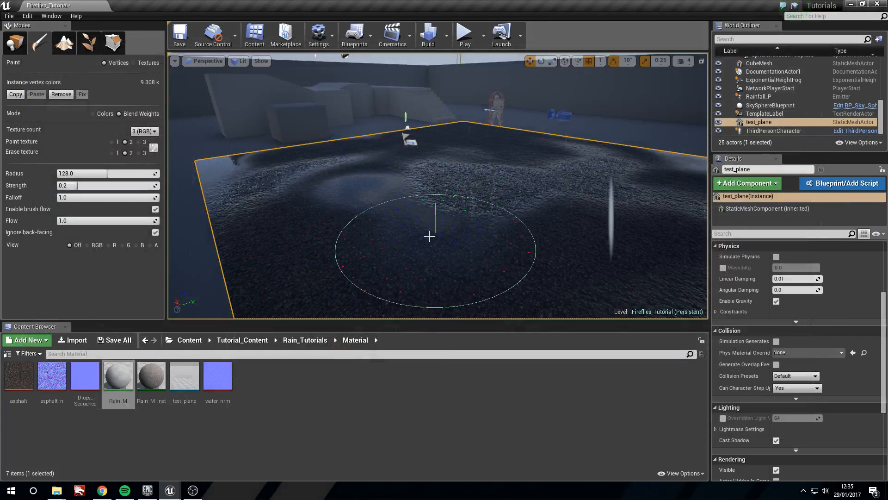
# Step: Switch the level viewport from Lit to Wireframe view to expose the actors around test_plane
pyautogui.moveTo(422, 246); pyautogui.dragTo(494, 209, button='right')
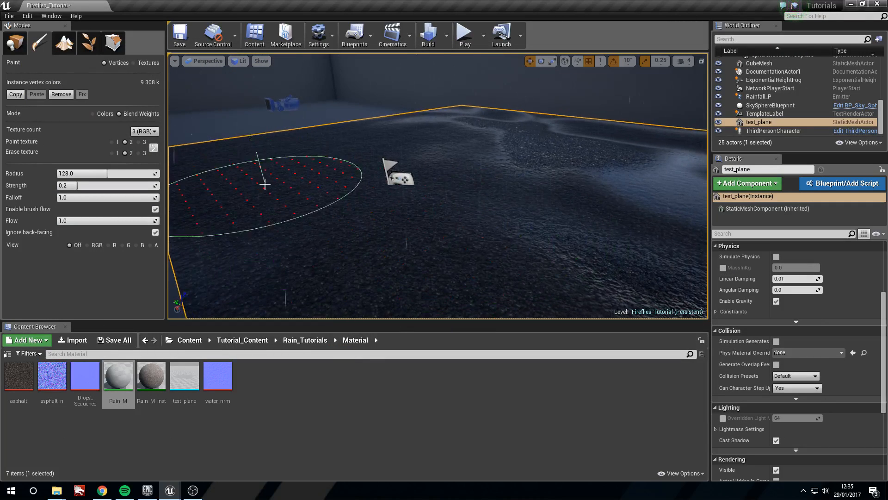
pyautogui.moveTo(579, 169); pyautogui.dragTo(573, 172, button='right')
pyautogui.click(194, 70)
pyautogui.click(206, 60)
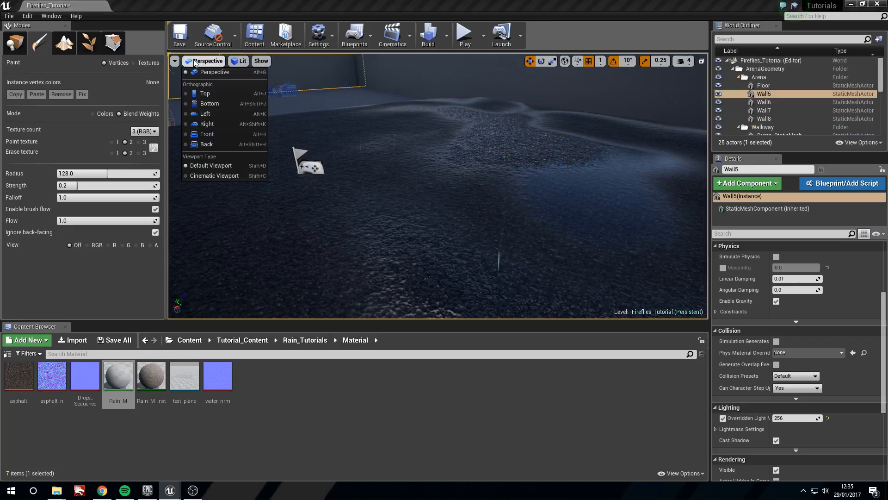
pyautogui.click(247, 61)
pyautogui.click(257, 99)
# Step: Delete the Rainfall_P emitter above test_plane and return the viewport to Lit view
pyautogui.moveTo(257, 107); pyautogui.dragTo(391, 117, button='right')
pyautogui.hotkey('shift', '1')
pyautogui.click(420, 122)
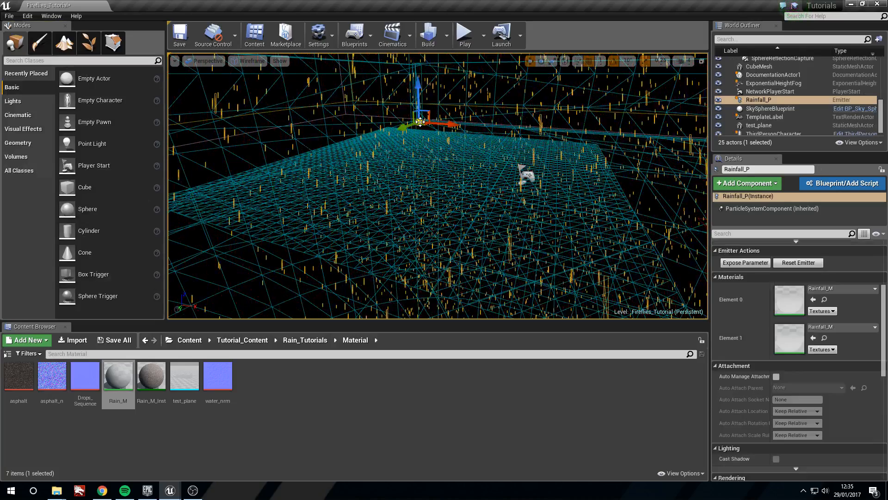
pyautogui.press('Delete')
pyautogui.moveTo(420, 122); pyautogui.dragTo(416, 161, button='right')
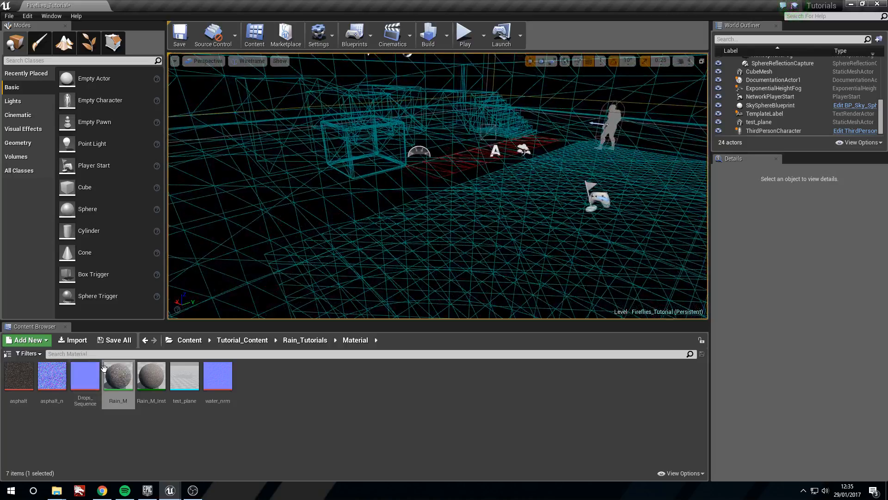
pyautogui.click(252, 60)
pyautogui.click(243, 79)
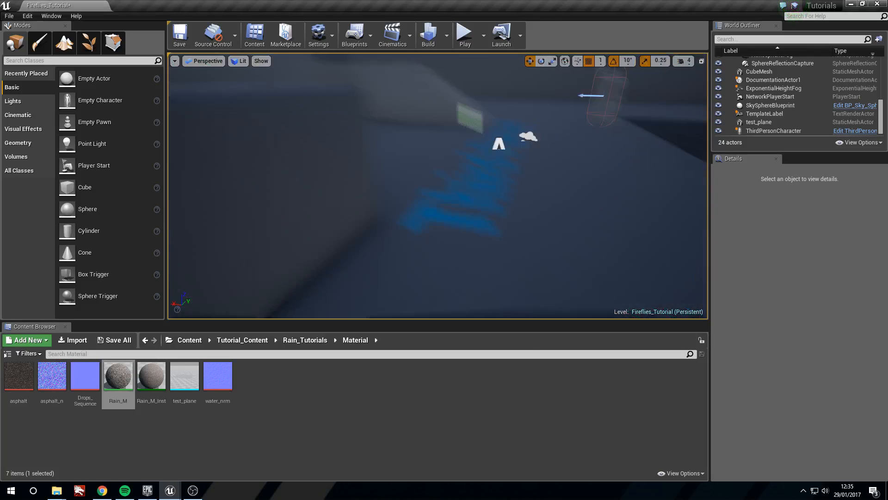
# Step: Apply the Rain_M_Inst material instance to CubeMesh
pyautogui.click(361, 233)
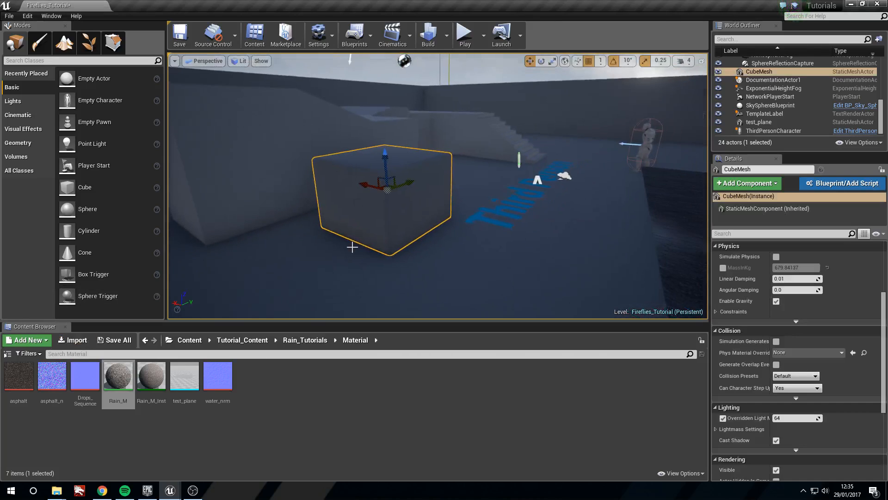
pyautogui.moveTo(151, 377); pyautogui.dragTo(440, 254)
pyautogui.moveTo(440, 254); pyautogui.dragTo(416, 250, button='right')
pyautogui.moveTo(416, 208); pyautogui.dragTo(428, 262, button='right')
# Step: Switch to mesh painting and paint texture 3 puddles on the top and sides of CubeMesh
pyautogui.click(38, 43)
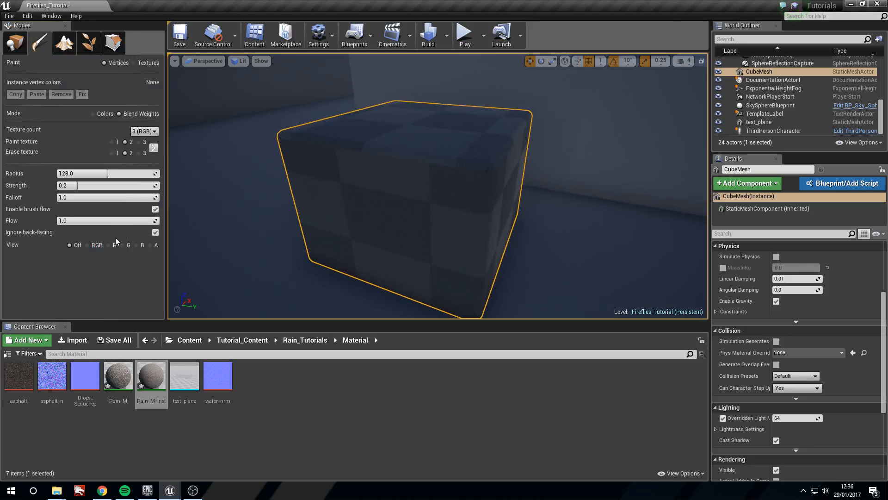
pyautogui.moveTo(417, 208)
pyautogui.mouseDown(button='right')
pyautogui.moveTo(398, 206)
pyautogui.moveTo(421, 208)
pyautogui.mouseUp(button='right')
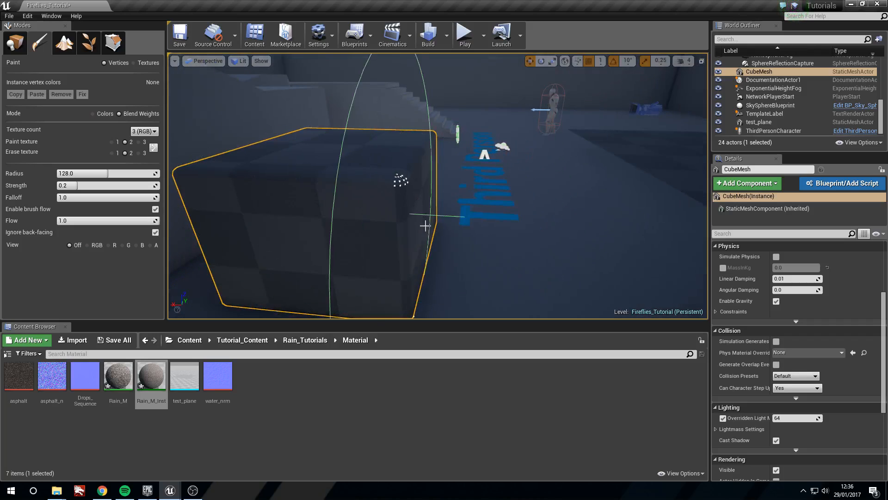
pyautogui.moveTo(396, 208); pyautogui.dragTo(414, 198)
pyautogui.moveTo(390, 179)
pyautogui.mouseDown(button='right')
pyautogui.moveTo(409, 183)
pyautogui.moveTo(396, 169)
pyautogui.mouseUp(button='right')
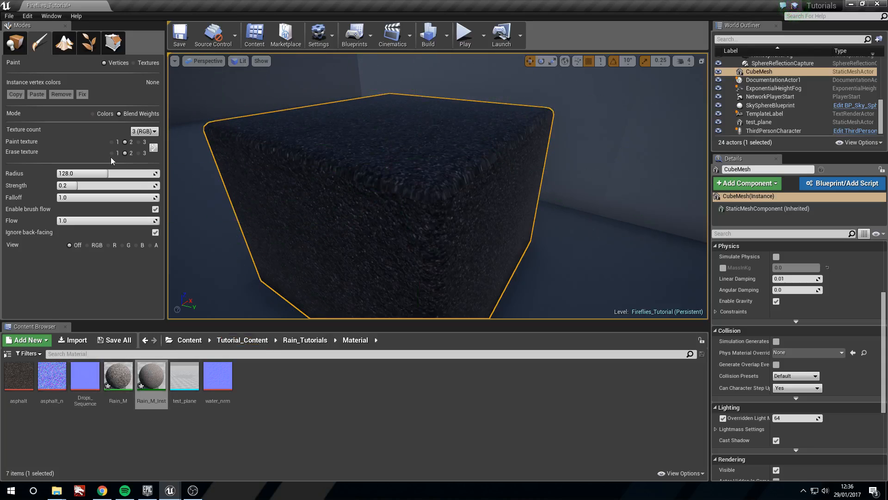
pyautogui.moveTo(233, 173); pyautogui.dragTo(409, 181)
pyautogui.moveTo(409, 181)
pyautogui.mouseDown(button='right')
pyautogui.moveTo(421, 181)
pyautogui.moveTo(293, 148)
pyautogui.moveTo(527, 153)
pyautogui.moveTo(312, 206)
pyautogui.mouseUp(button='right')
pyautogui.press('s')
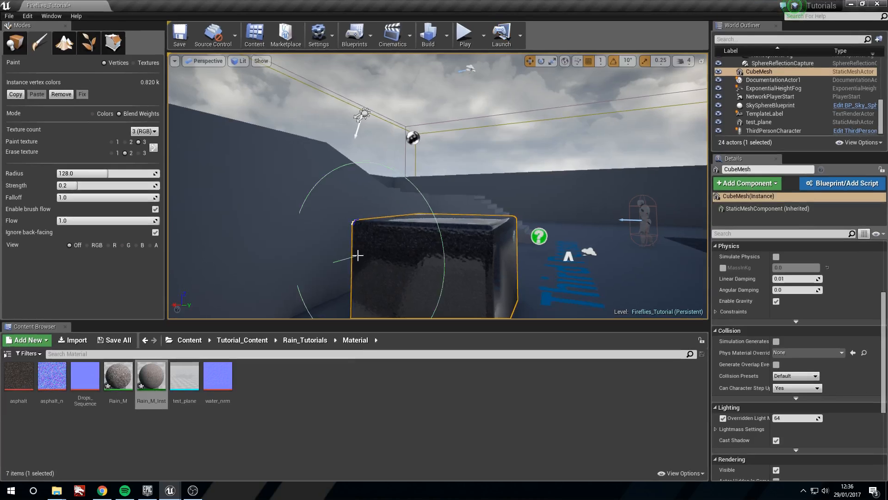
pyautogui.press('w')
pyautogui.moveTo(356, 258); pyautogui.dragTo(422, 180, button='right')
pyautogui.press('s')
pyautogui.press('w')
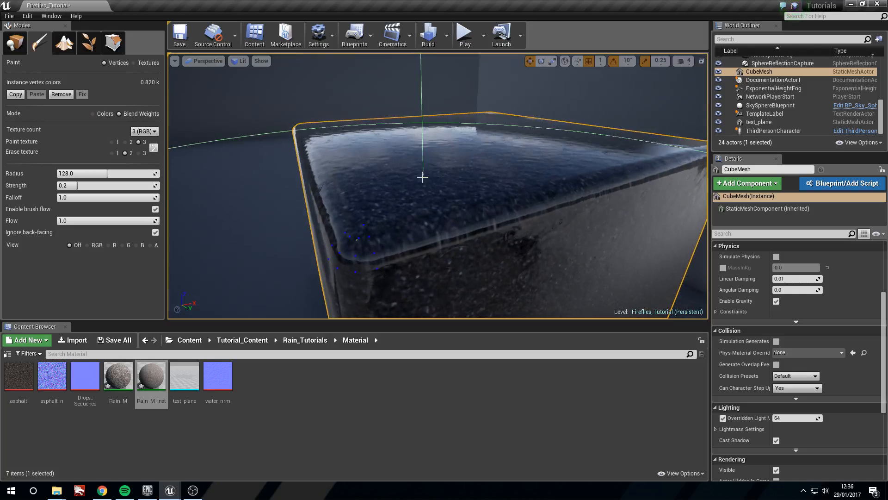
# Step: Paint texture 2 rain drops over the top and sides of CubeMesh
pyautogui.scroll(-1, 422, 179)
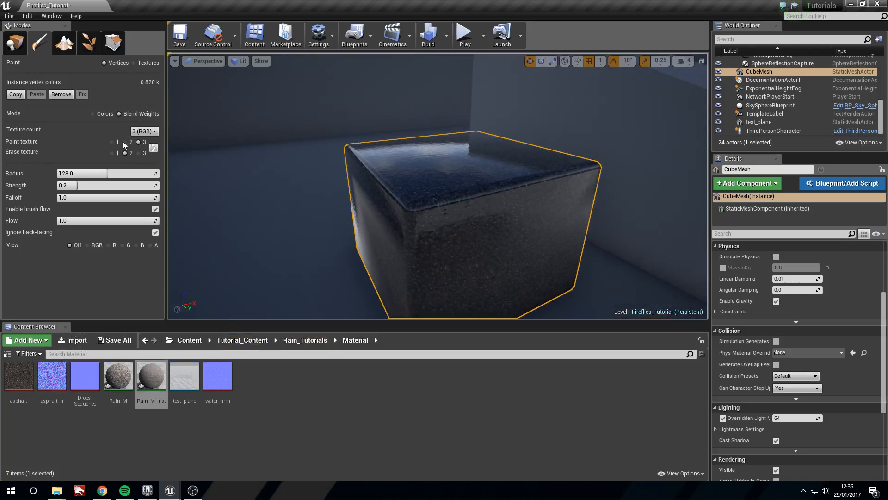
pyautogui.moveTo(415, 204)
pyautogui.mouseDown(button='right')
pyautogui.moveTo(444, 185)
pyautogui.moveTo(422, 204)
pyautogui.mouseUp(button='right')
pyautogui.scroll(2, 470, 184)
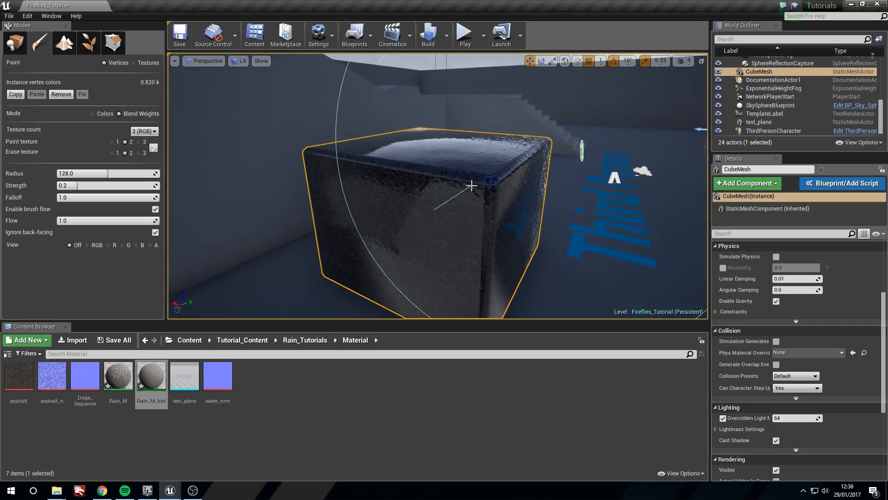
pyautogui.moveTo(351, 172)
pyautogui.mouseDown(button='right')
pyautogui.moveTo(342, 181)
pyautogui.moveTo(462, 241)
pyautogui.mouseUp(button='right')
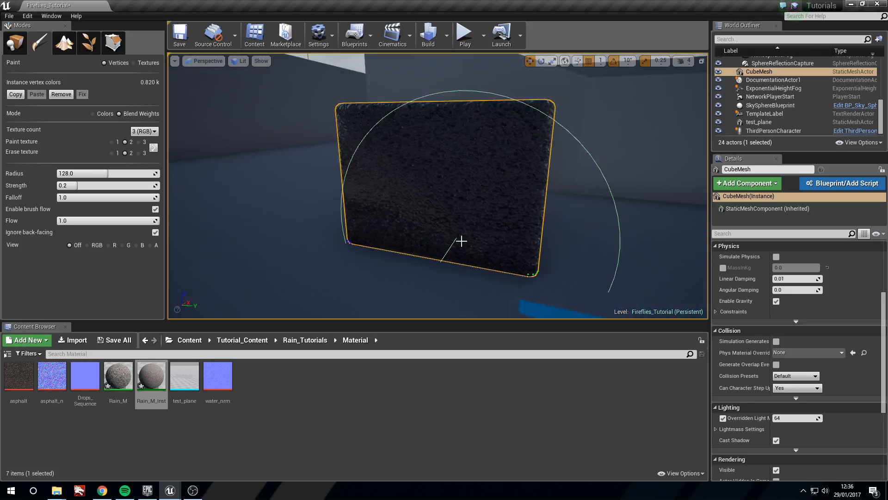
pyautogui.moveTo(513, 256); pyautogui.dragTo(617, 232, button='right')
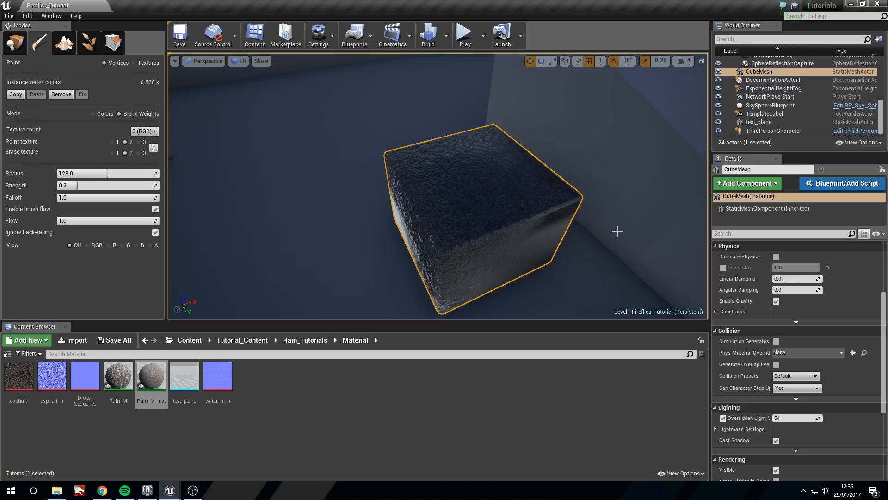
pyautogui.moveTo(382, 190)
pyautogui.mouseDown(button='right')
pyautogui.moveTo(402, 199)
pyautogui.moveTo(546, 166)
pyautogui.moveTo(528, 204)
pyautogui.moveTo(490, 203)
pyautogui.moveTo(531, 198)
pyautogui.moveTo(485, 195)
pyautogui.moveTo(411, 202)
pyautogui.moveTo(548, 208)
pyautogui.mouseUp(button='right')
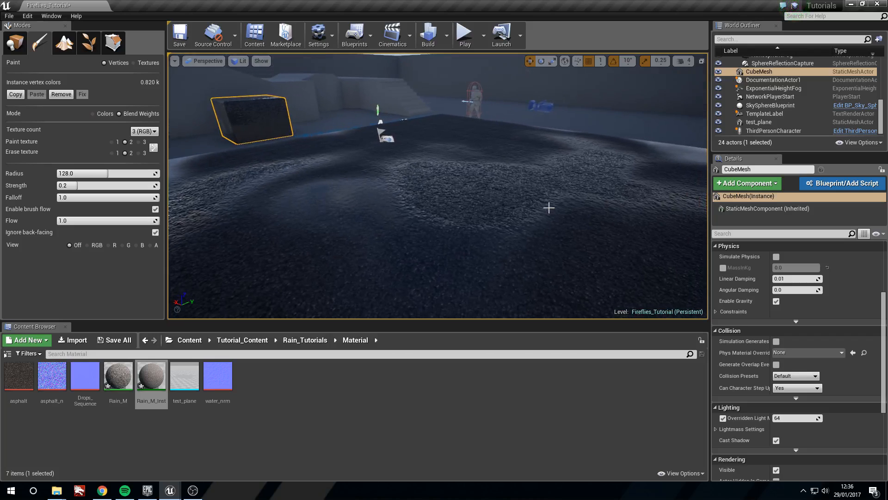